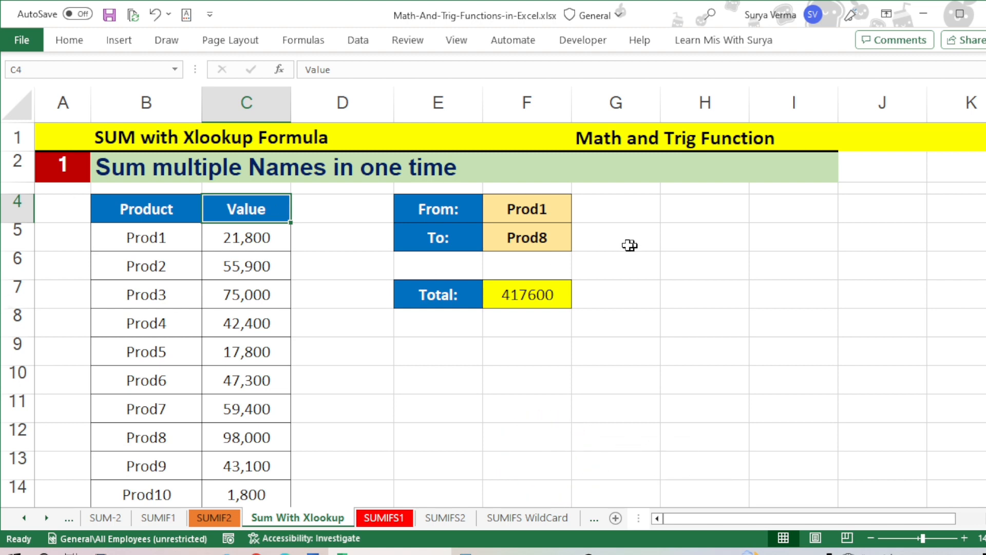
Step: Review the From and To criteria cells together with the Product and Value headings of the data table
{"action": "left_click", "coordinate": [544, 213]}
{"action": "left_click", "coordinate": [542, 234]}
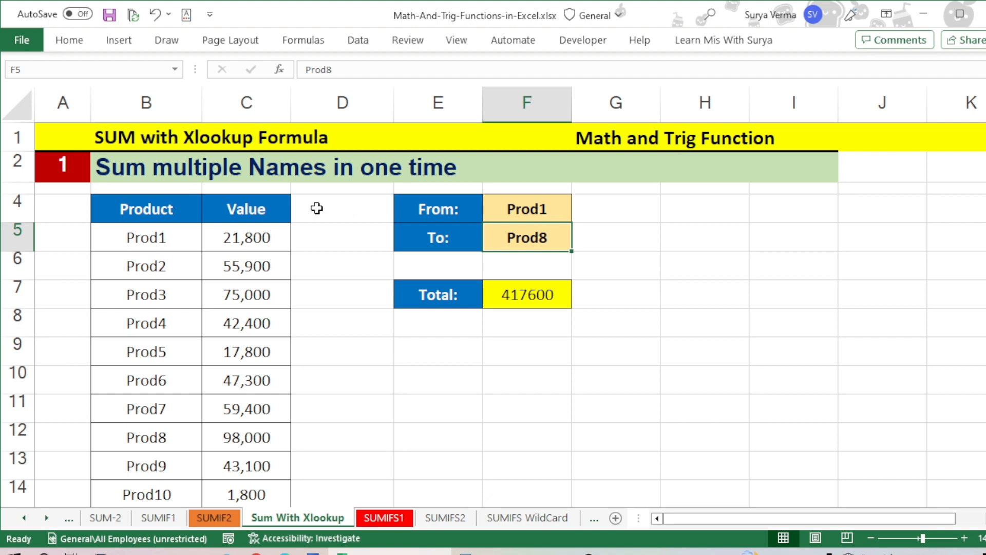
{"action": "left_click", "coordinate": [186, 209]}
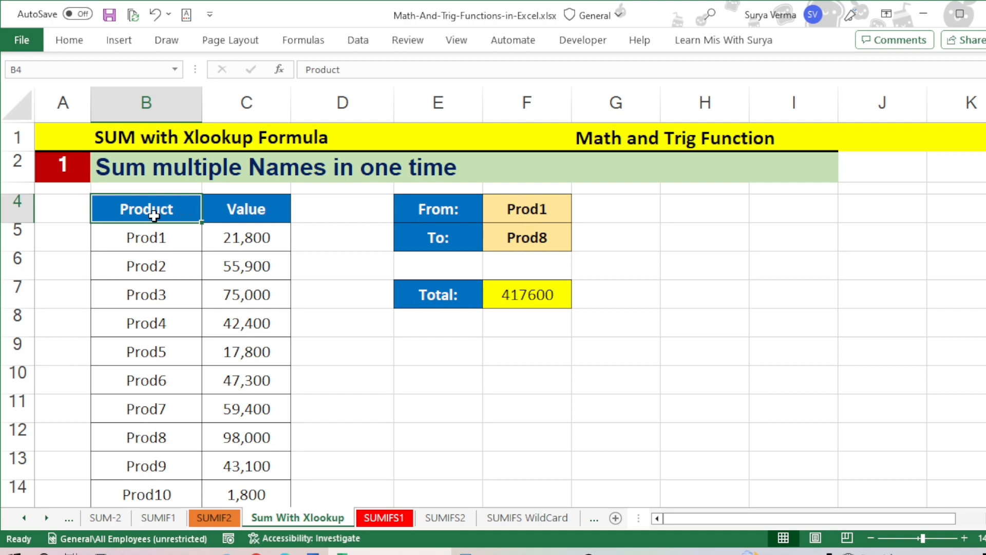
{"action": "key", "text": "Down"}
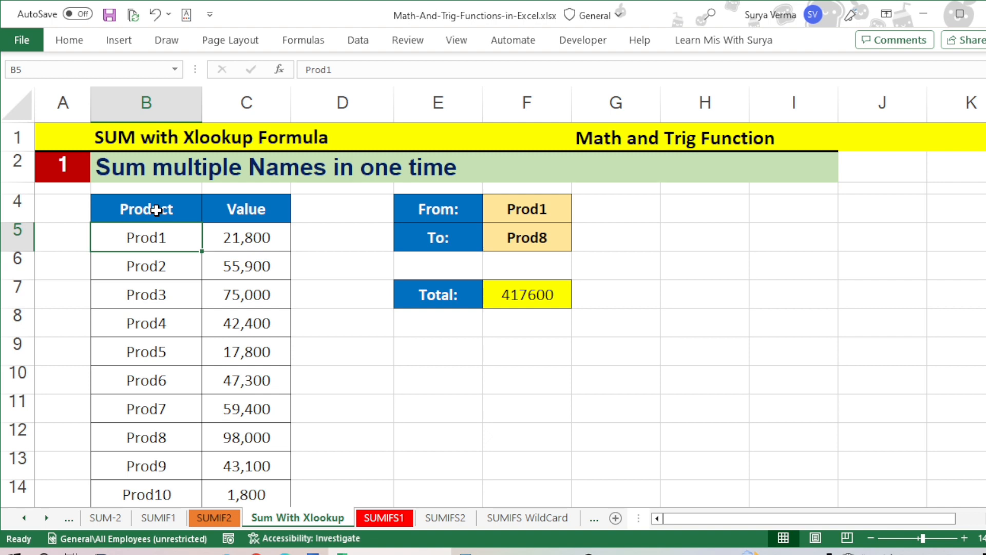
{"action": "key", "text": "Right"}
{"action": "key", "text": "Up"}
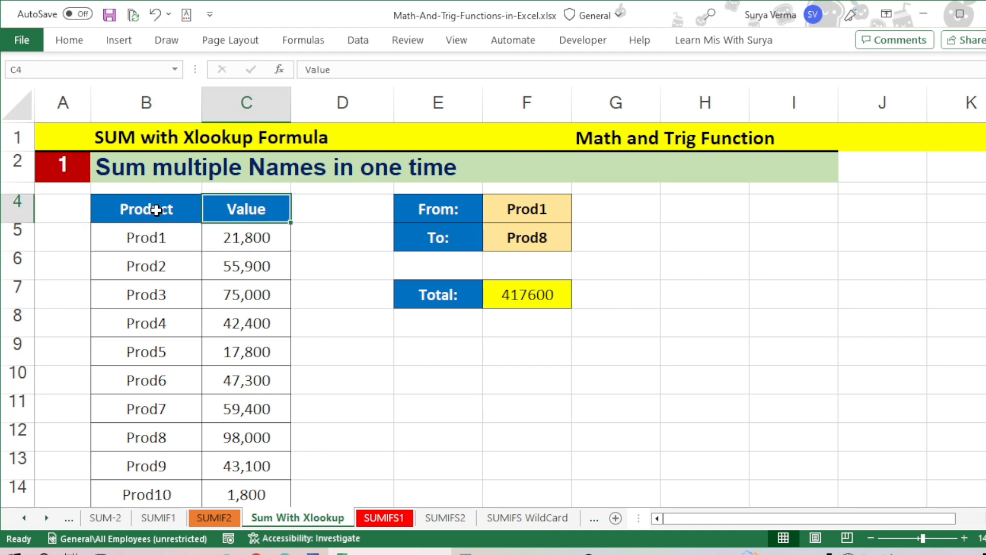
{"action": "key", "text": "Right"}
{"action": "key", "text": "Right"}
{"action": "key", "text": "Right"}
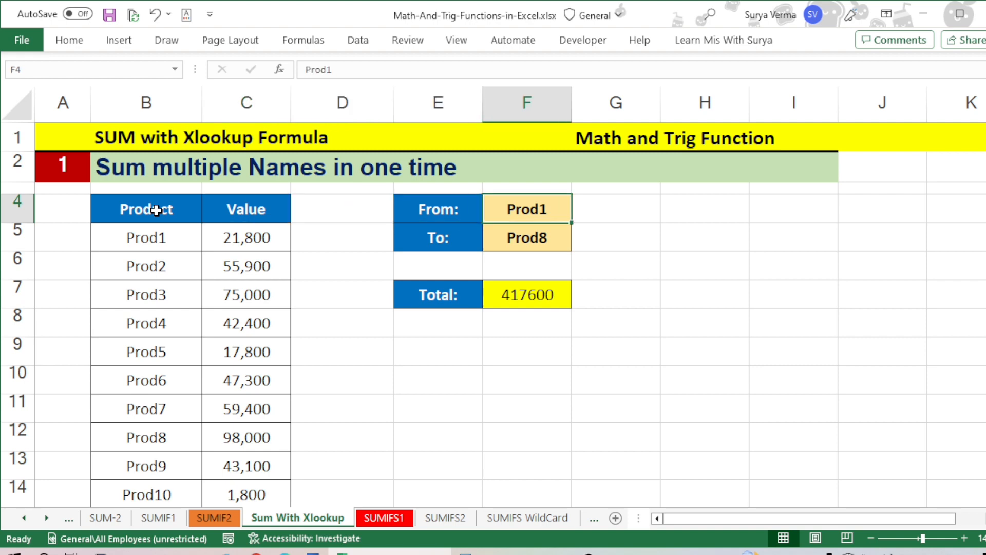
{"action": "key", "text": "Left"}
{"action": "key", "text": "Down"}
{"action": "key", "text": "Up"}
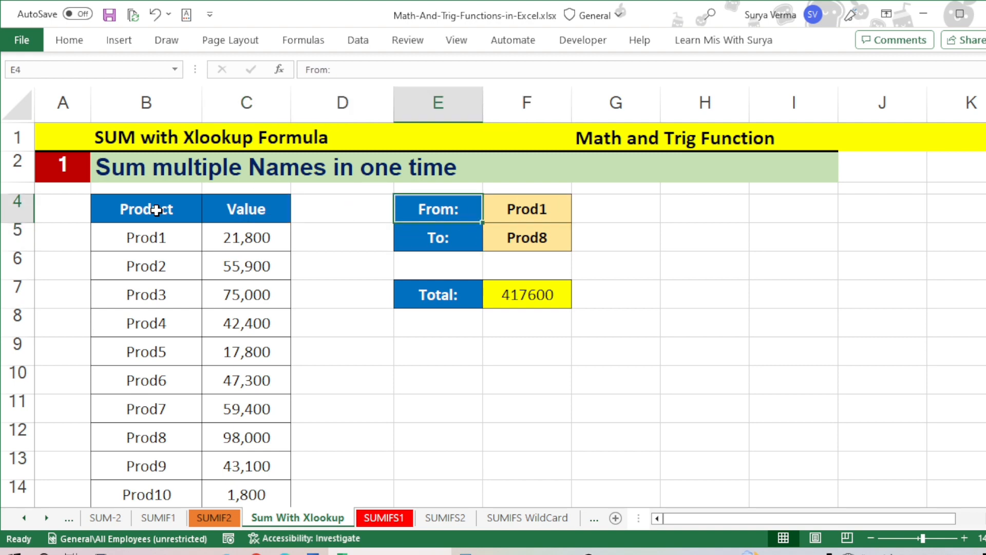
Step: Examine the rows of the Product column that the From and To range covers, down to Prod8
{"action": "key", "text": "Left"}
{"action": "key", "text": "Left"}
{"action": "key", "text": "Left"}
{"action": "key", "text": "Down"}
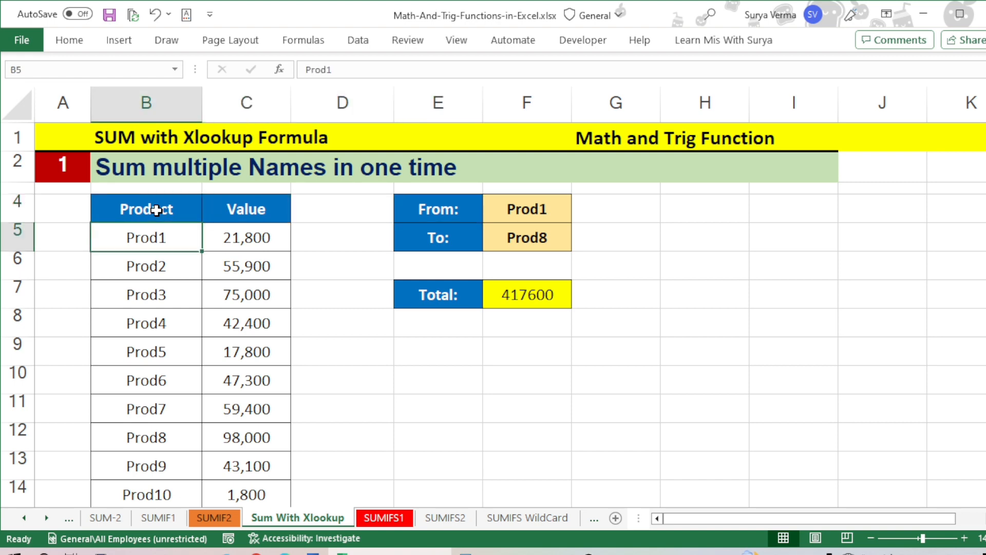
{"action": "key", "text": "Down"}
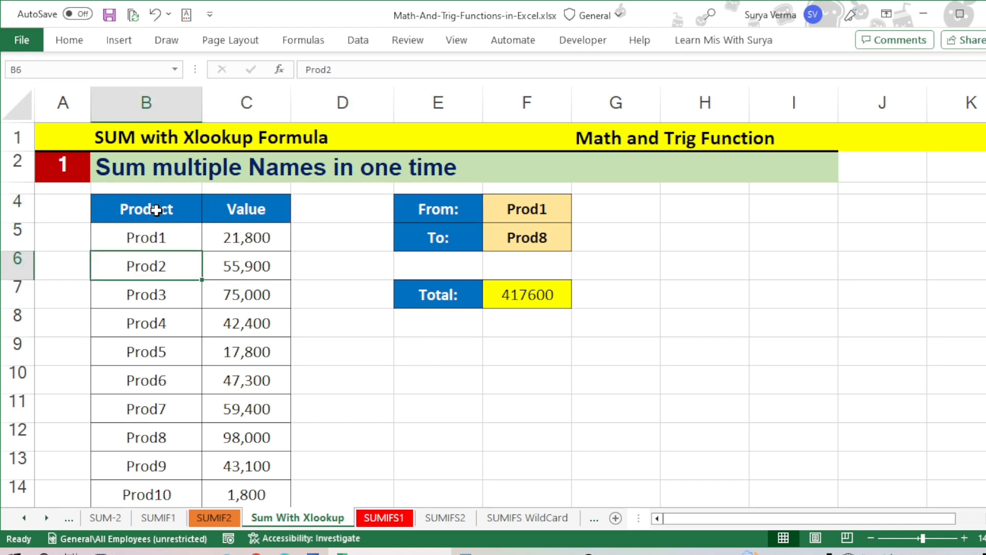
{"action": "key", "text": "Down"}
{"action": "key", "text": "Down"}
{"action": "key", "text": "Down"}
{"action": "key", "text": "Down"}
{"action": "key", "text": "Down"}
{"action": "key", "text": "Down"}
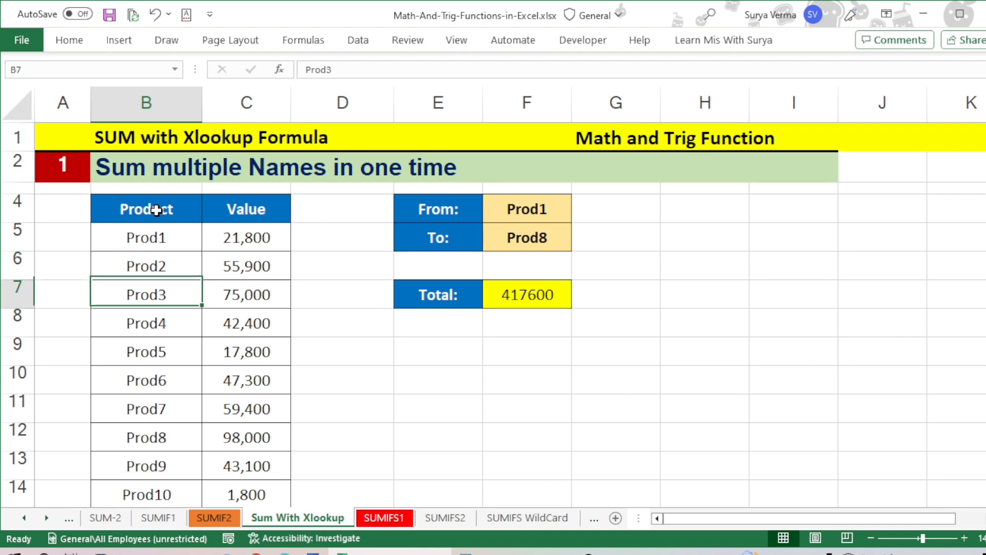
{"action": "key", "text": "shift+Up"}
{"action": "key", "text": "shift+Up"}
{"action": "key", "text": "shift+Up"}
{"action": "key", "text": "shift+Up"}
{"action": "key", "text": "shift+Up"}
{"action": "key", "text": "shift+Up"}
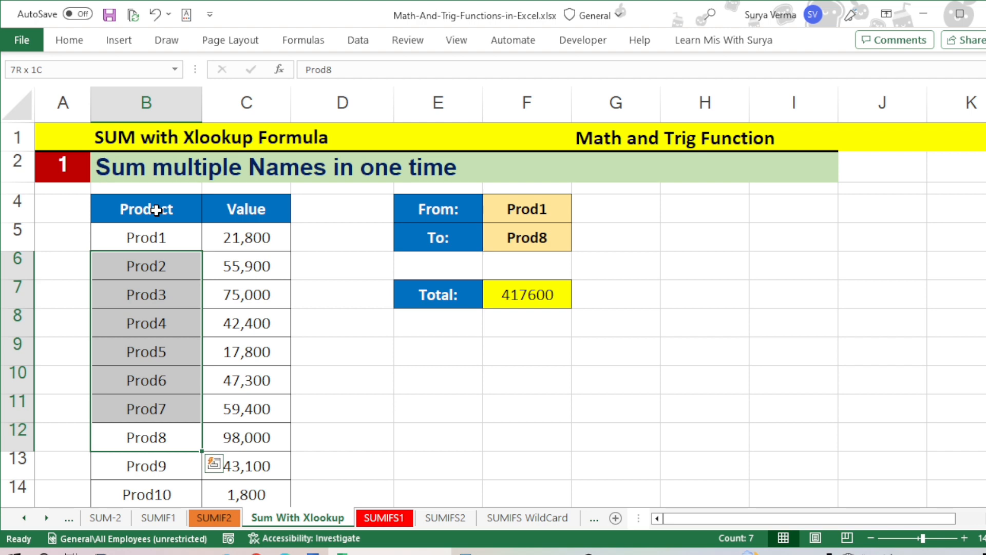
Step: Clear the existing SUM with XLOOKUP formula from the Total cell F7
{"action": "key", "text": "Down"}
{"action": "key", "text": "Right"}
{"action": "key", "text": "Up"}
{"action": "key", "text": "Up"}
{"action": "key", "text": "Up"}
{"action": "key", "text": "Up"}
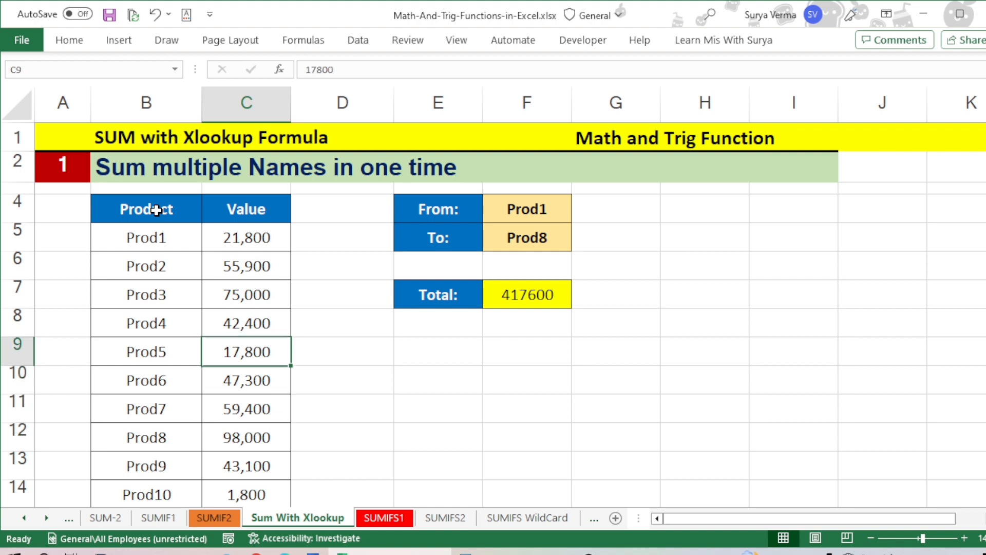
{"action": "key", "text": "Up"}
{"action": "key", "text": "Up"}
{"action": "key", "text": "Right"}
{"action": "key", "text": "Right"}
{"action": "key", "text": "Right"}
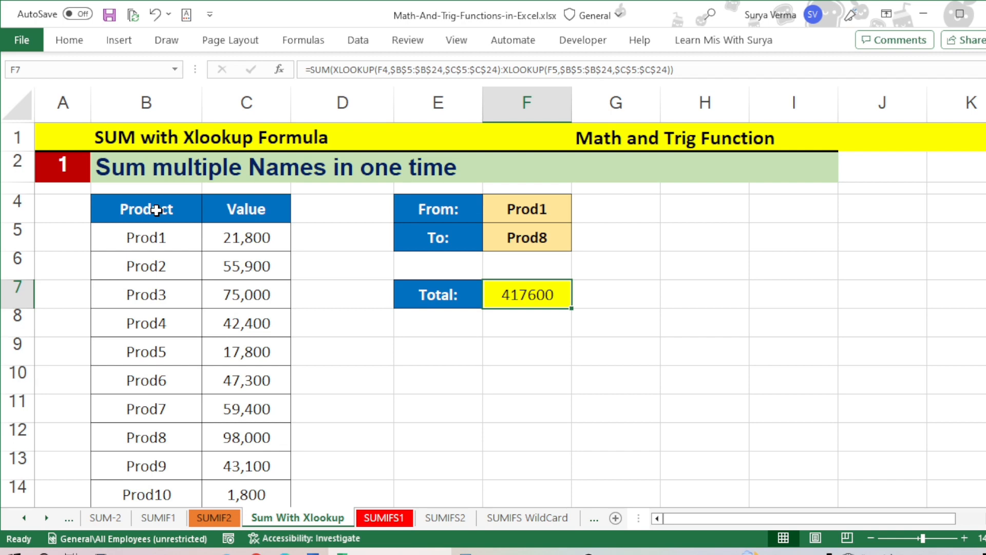
{"action": "key", "text": "Delete"}
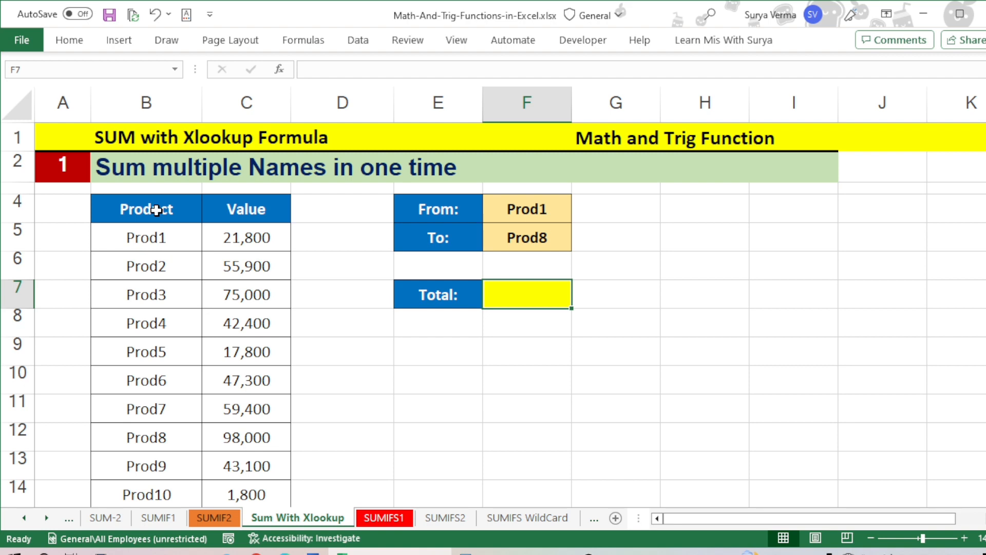
Step: Start an XLOOKUP formula in G7 with the From product in F4 as the lookup value
{"action": "key", "text": "Right"}
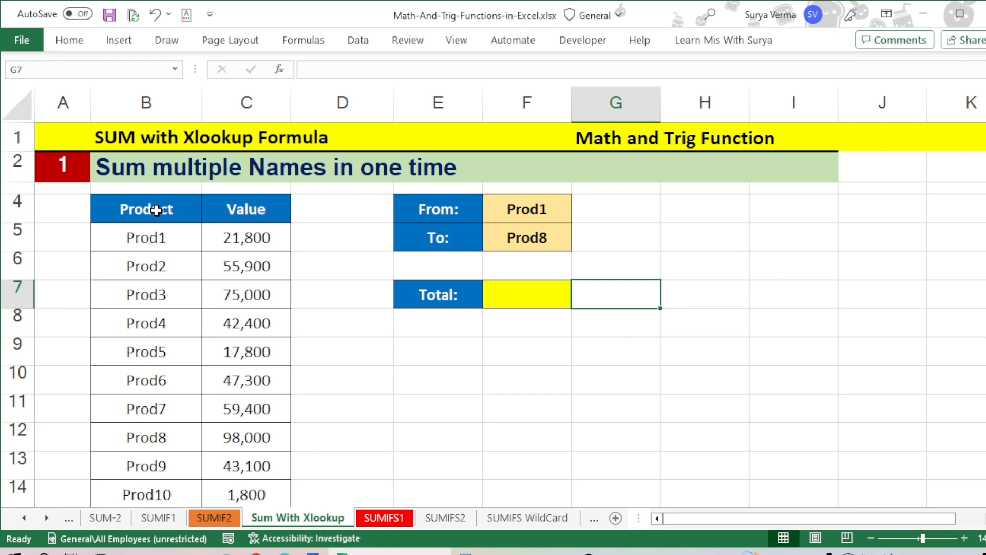
{"action": "type", "text": "=xl"}
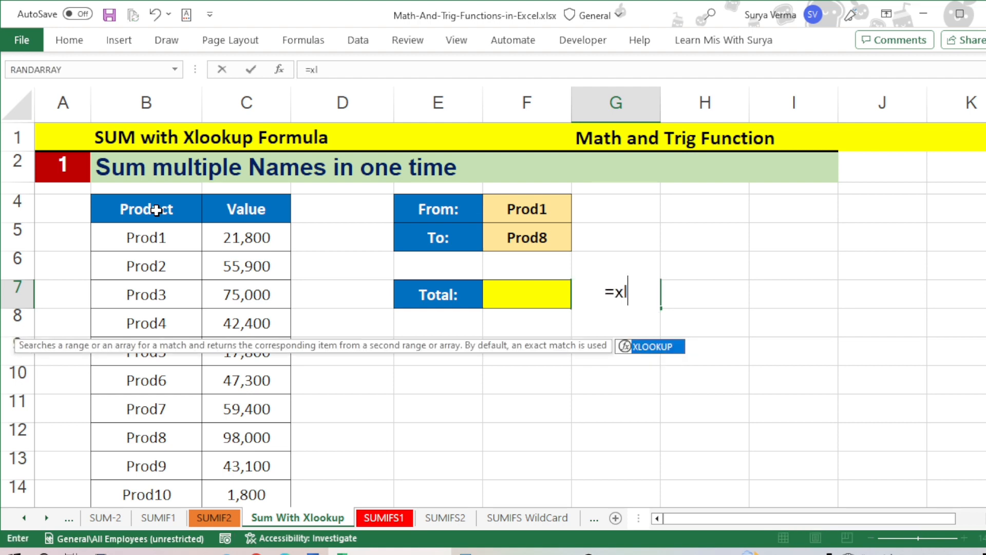
{"action": "key", "text": "Tab"}
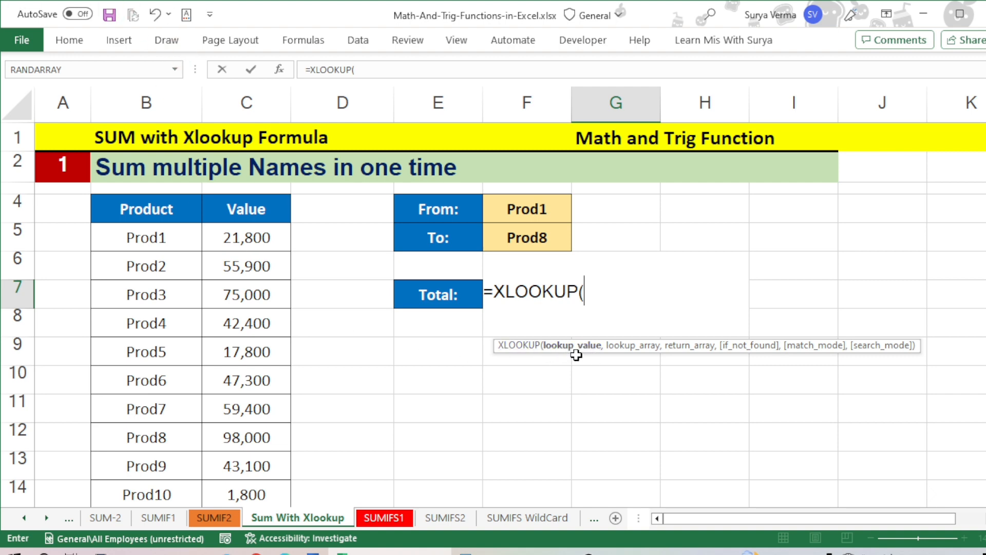
{"action": "left_click_drag", "start_coordinate": [576, 347], "coordinate": [574, 331]}
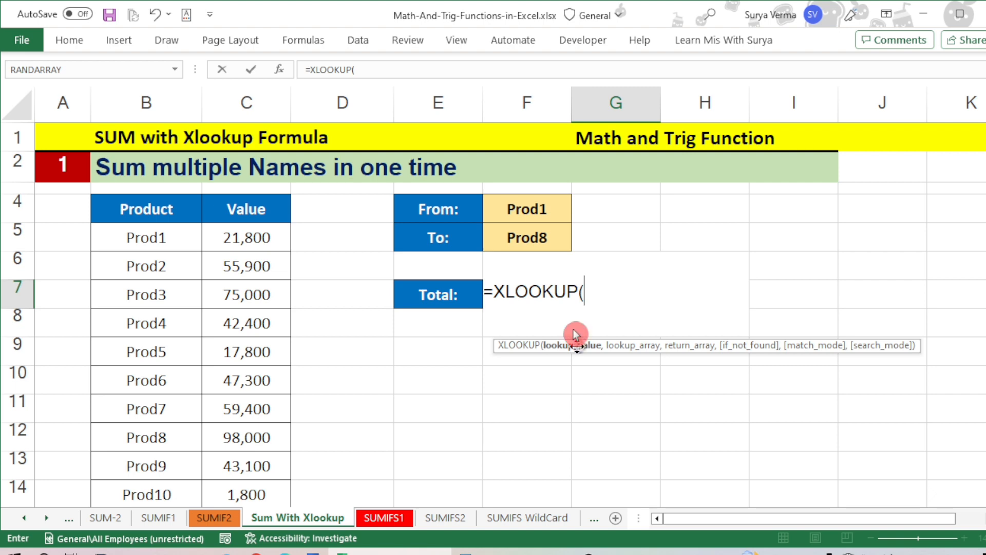
{"action": "left_click", "coordinate": [527, 210]}
{"action": "type", "text": ","}
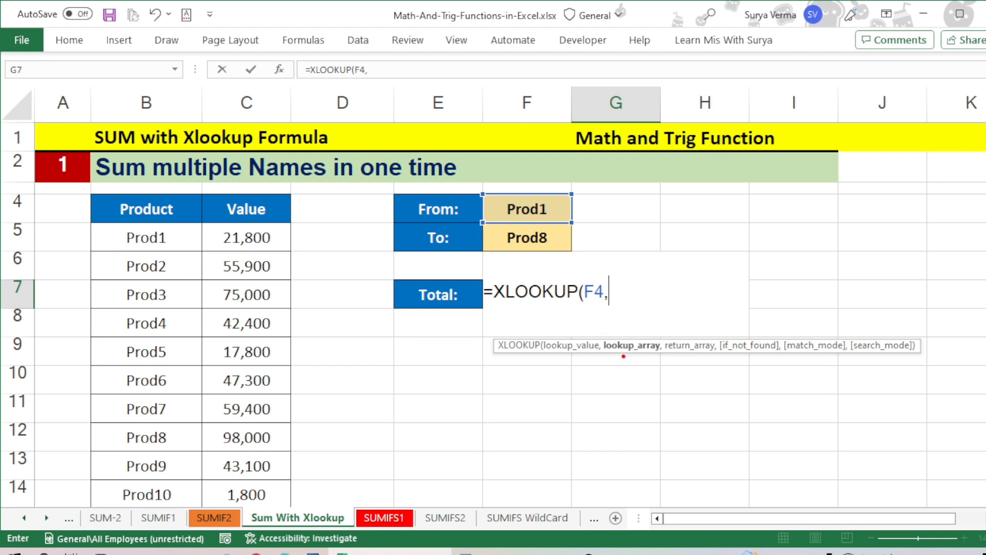
Step: Set the formula's lookup array to the Product column as the absolute range $B$4:$B$24
{"action": "left_click_drag", "start_coordinate": [612, 356], "coordinate": [635, 353]}
{"action": "mouse_move", "coordinate": [190, 223]}
{"action": "left_mouse_down"}
{"action": "mouse_move", "coordinate": [159, 451]}
{"action": "mouse_move", "coordinate": [105, 325]}
{"action": "mouse_move", "coordinate": [112, 208]}
{"action": "mouse_move", "coordinate": [177, 220]}
{"action": "mouse_move", "coordinate": [185, 231]}
{"action": "left_mouse_up"}
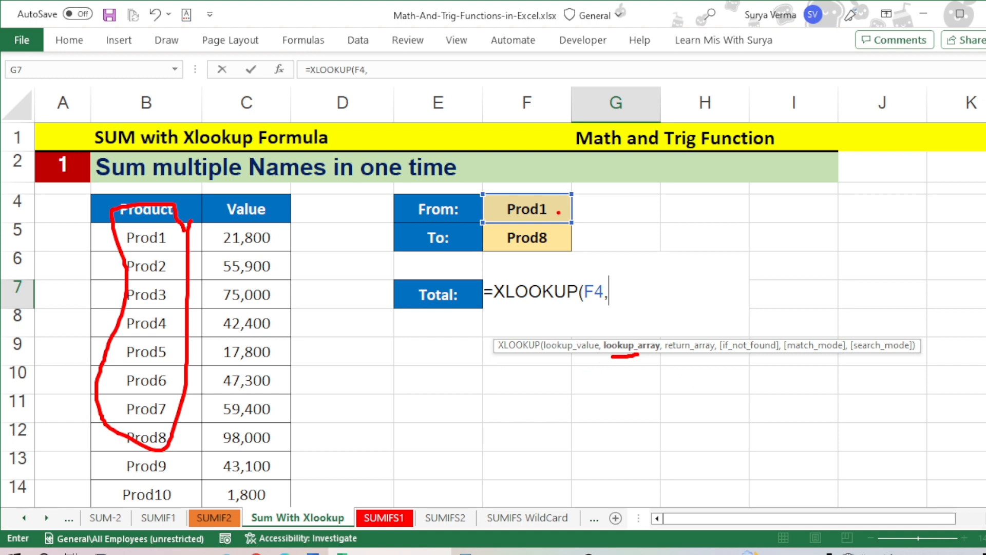
{"action": "key", "text": "Escape"}
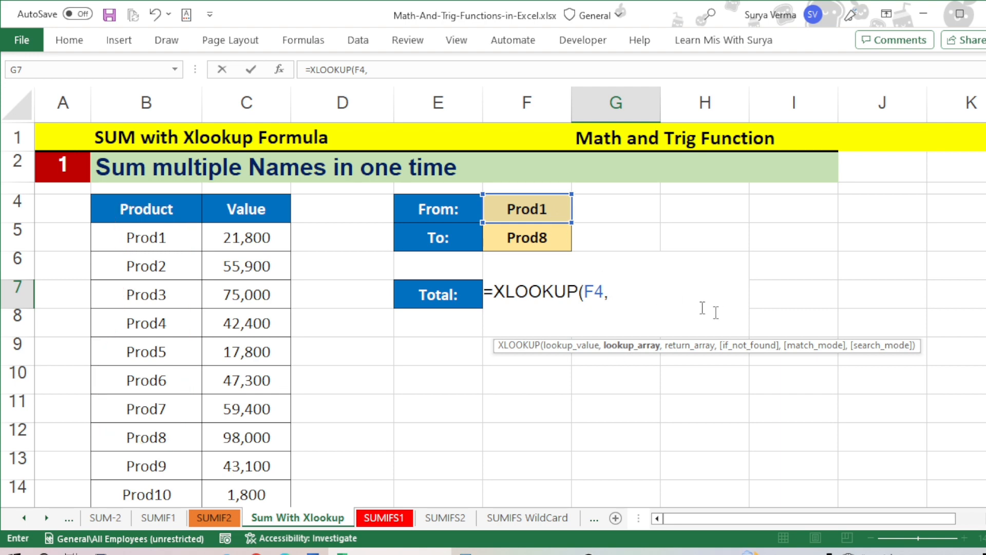
{"action": "left_click", "coordinate": [160, 215]}
{"action": "key", "text": "ctrl+shift+Down"}
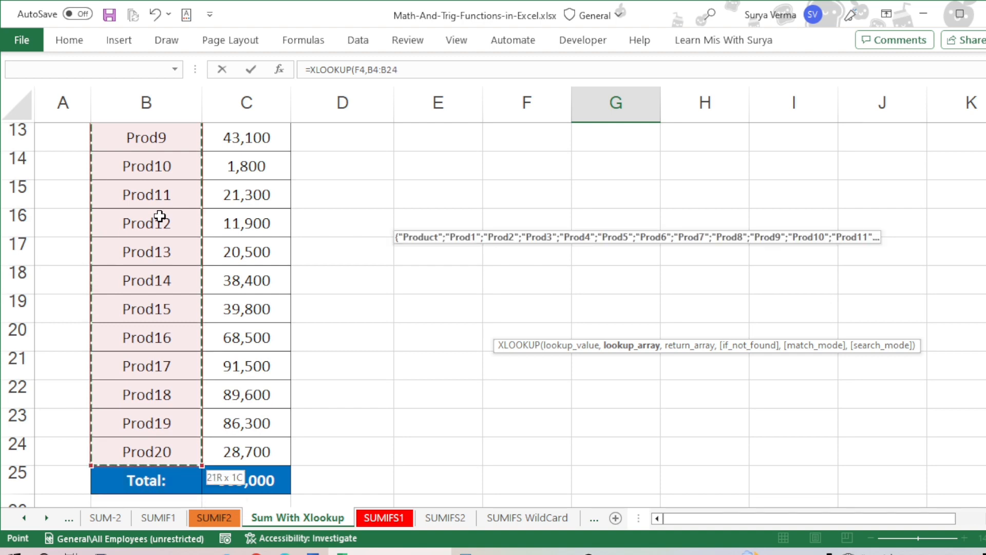
{"action": "key", "text": "F4"}
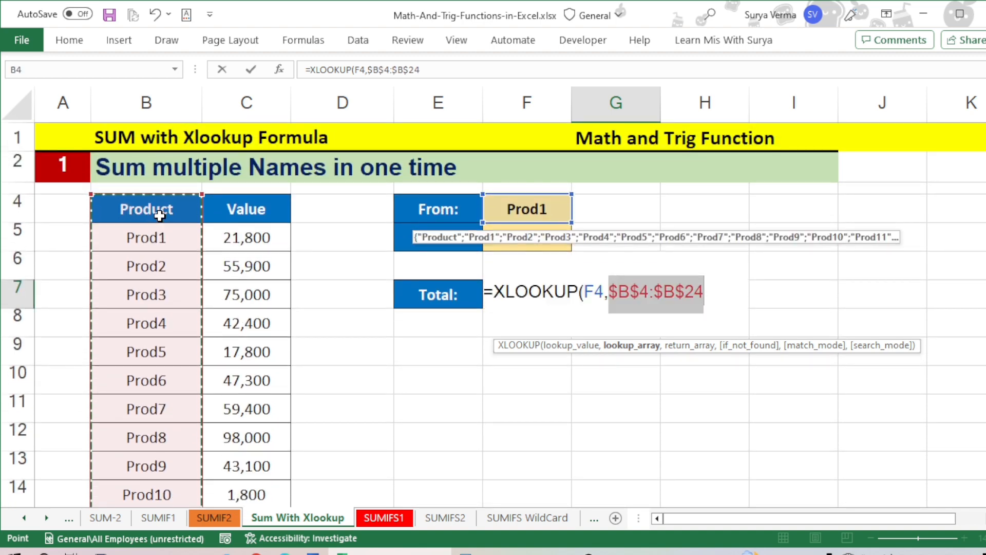
{"action": "type", "text": ","}
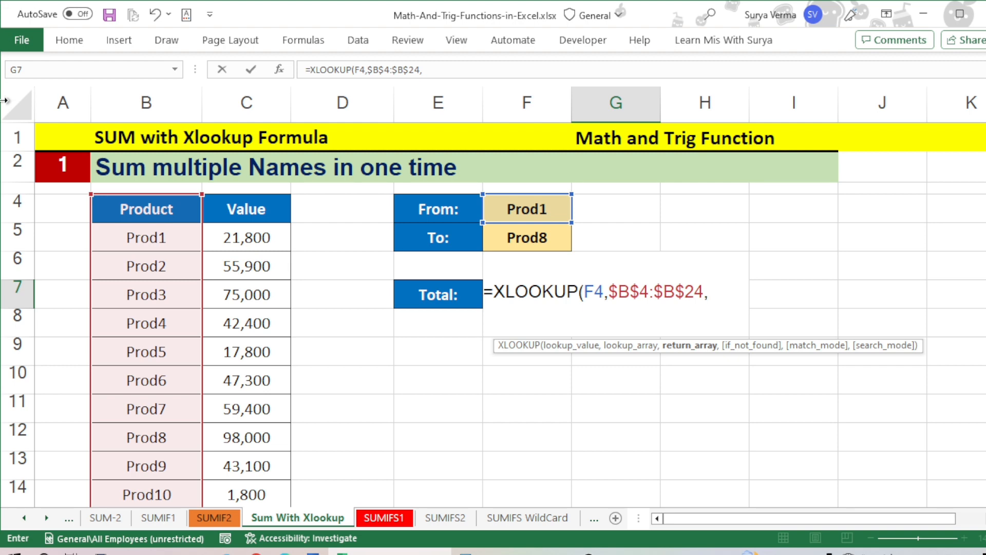
Step: Use the Value column as absolute return array $C$4:$C$24 and complete the XLOOKUP formula in G7
{"action": "left_click", "coordinate": [246, 204]}
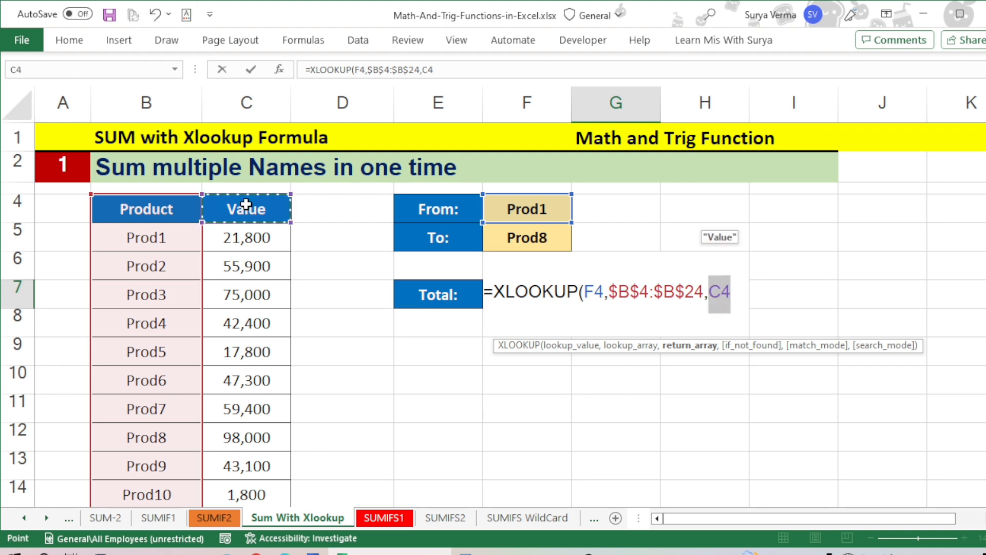
{"action": "key", "text": "ctrl+shift+Down"}
{"action": "key", "text": "shift+Up"}
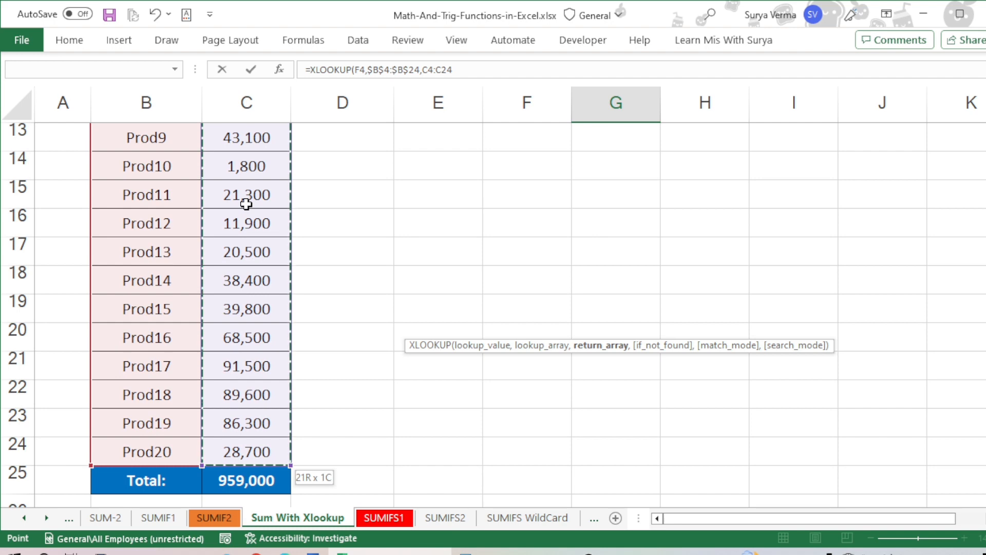
{"action": "key", "text": "F4"}
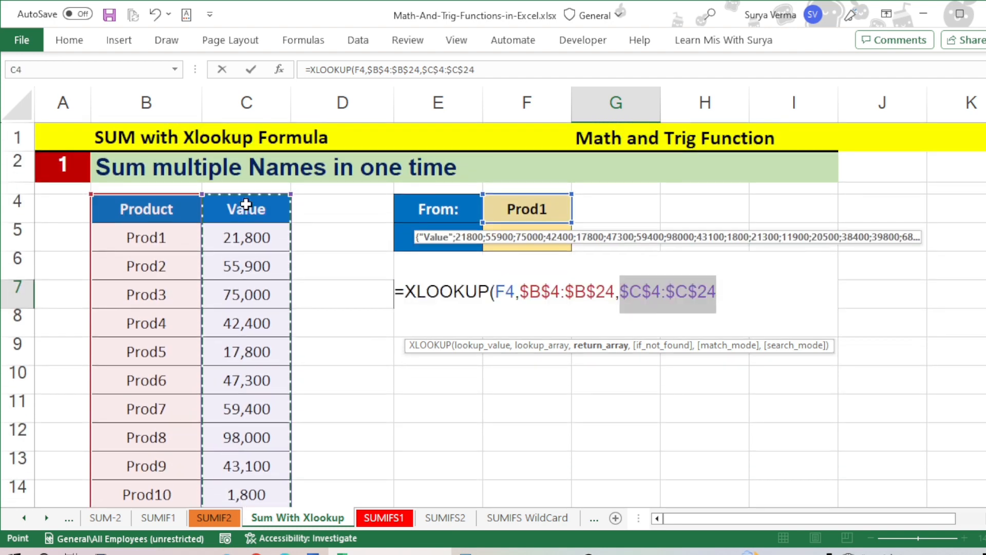
{"action": "type", "text": ")"}
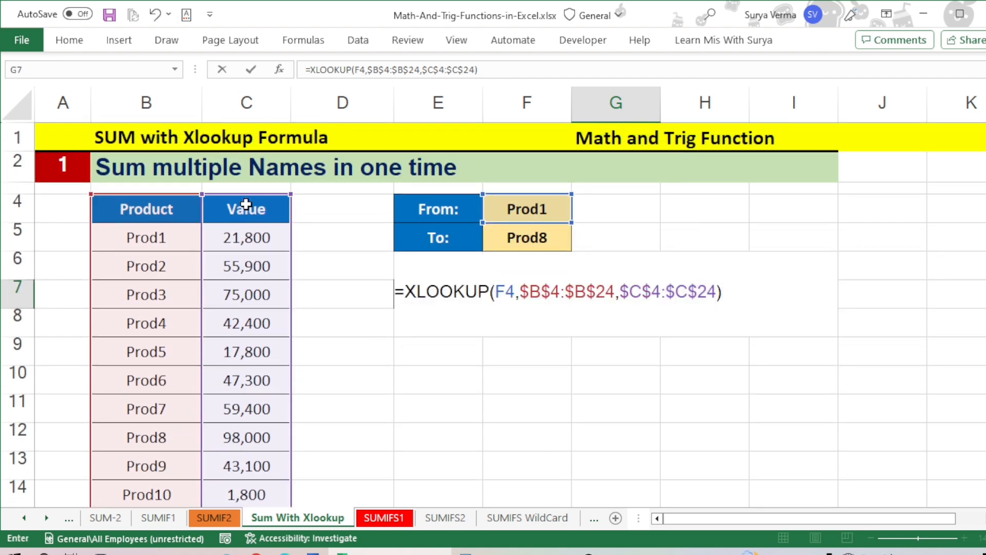
{"action": "key", "text": "Return"}
{"action": "key", "text": "Up"}
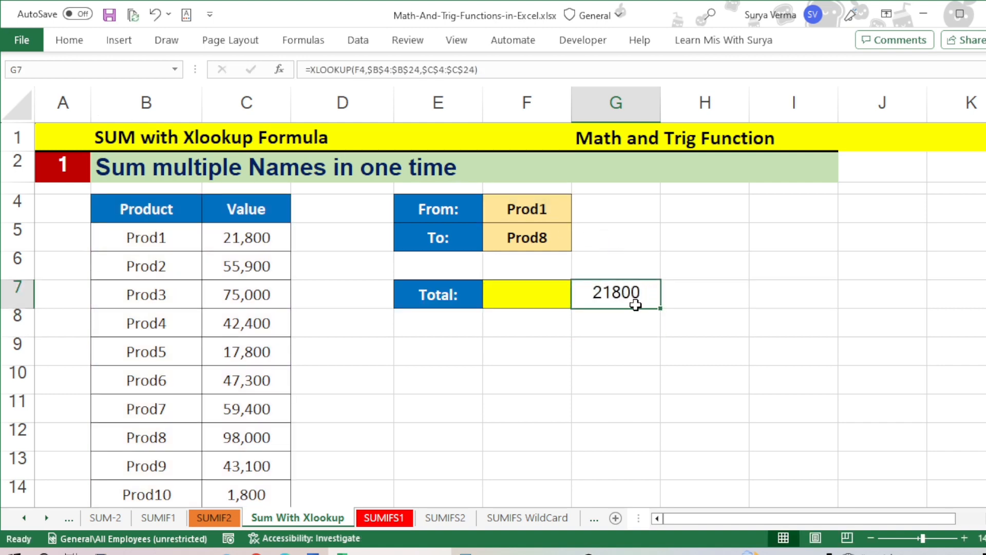
Step: Change the From product in F4 to Prod2 to test the lookup in G7
{"action": "left_click", "coordinate": [259, 242]}
{"action": "left_click", "coordinate": [523, 208]}
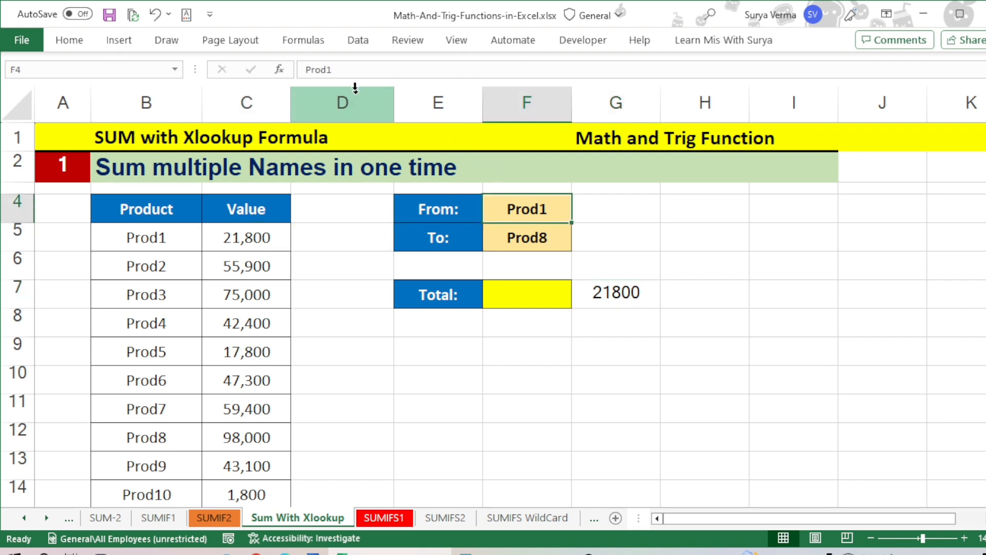
{"action": "left_click", "coordinate": [362, 71]}
{"action": "key", "text": "BackSpace"}
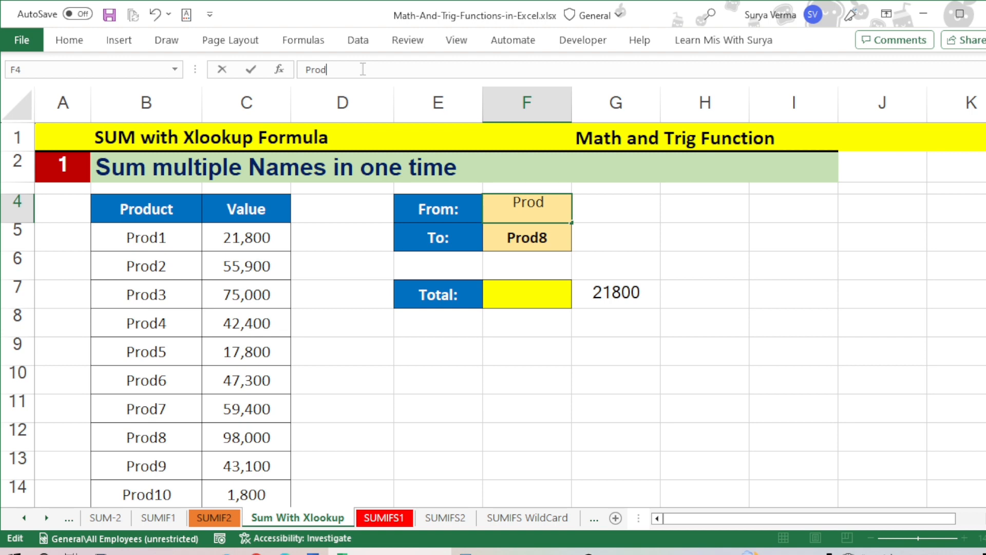
{"action": "type", "text": "2"}
{"action": "key", "text": "Return"}
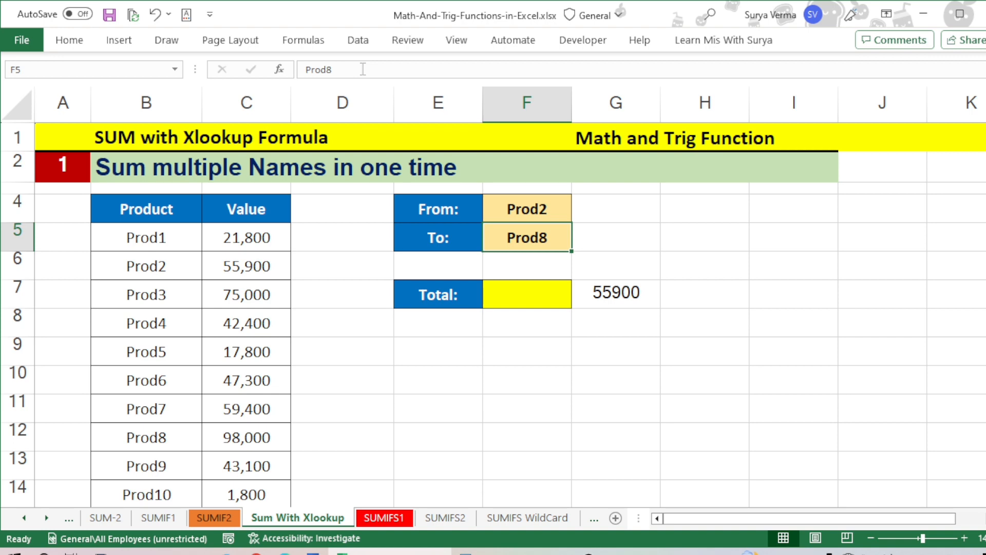
{"action": "key", "text": "Return"}
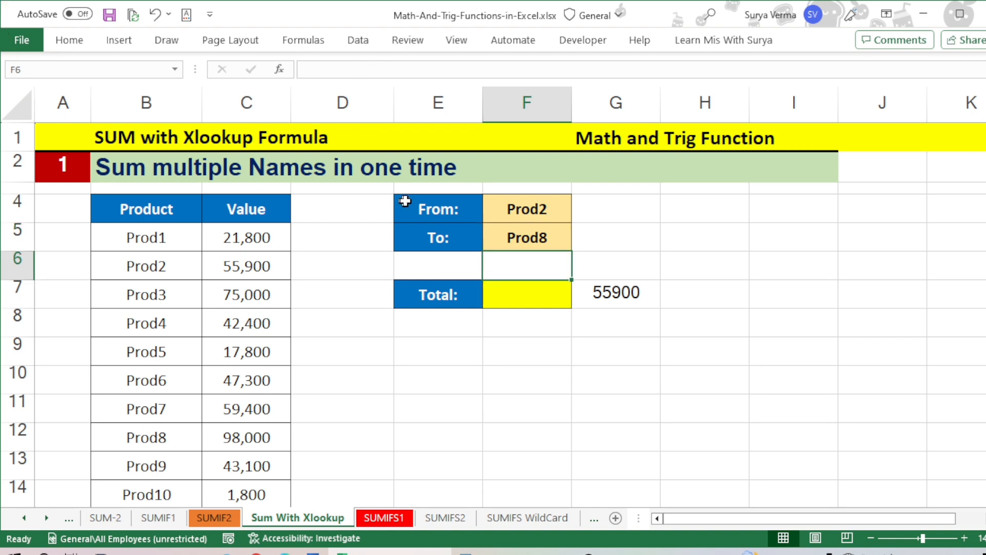
Step: Start an XLOOKUP formula in H7 with the To product in F5 as the lookup value
{"action": "left_click", "coordinate": [509, 237]}
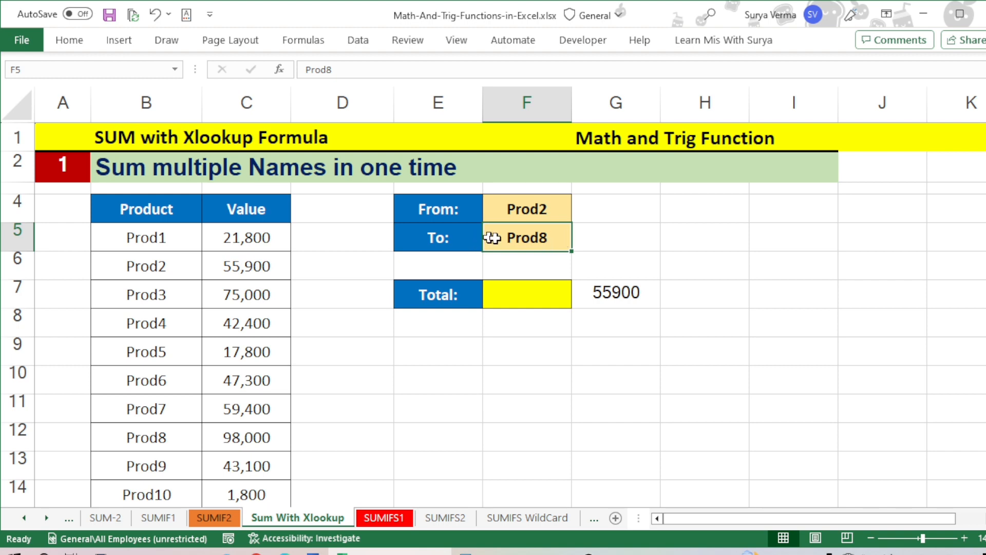
{"action": "left_click", "coordinate": [684, 286]}
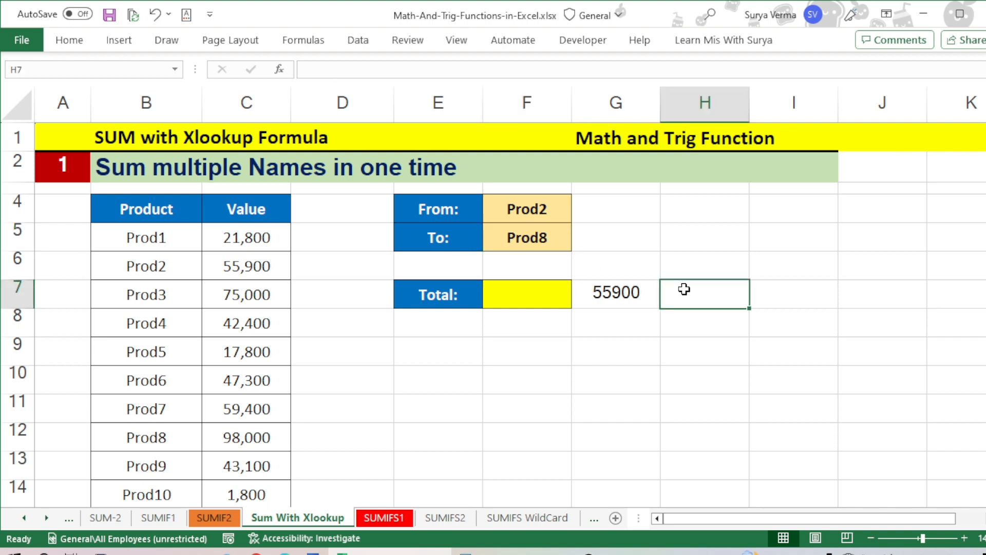
{"action": "type", "text": "=x"}
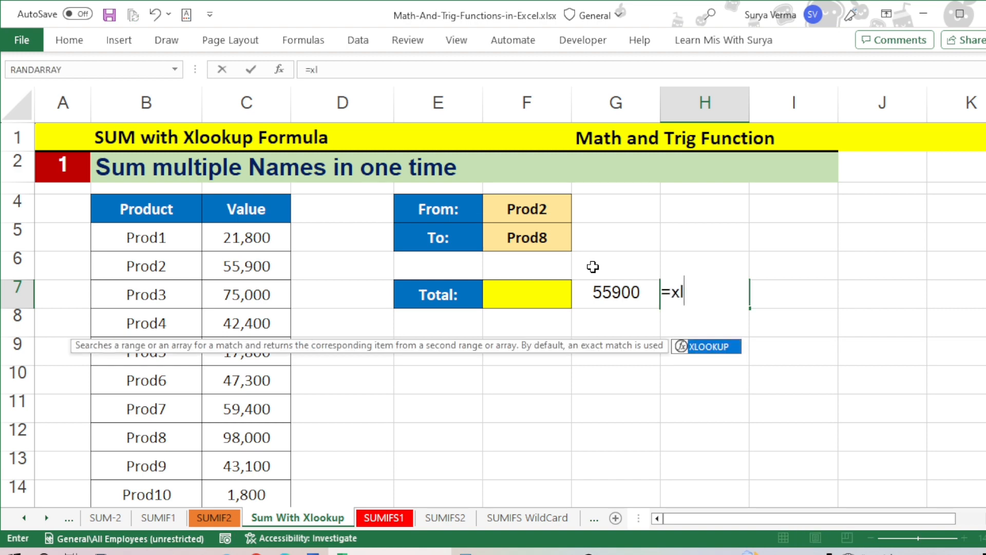
{"action": "type", "text": "l"}
{"action": "key", "text": "Tab"}
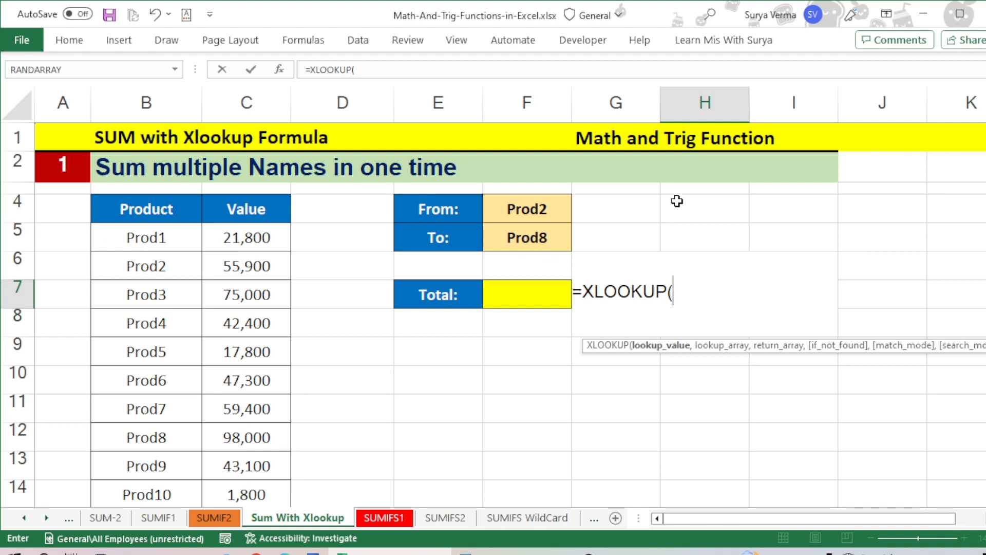
{"action": "left_click", "coordinate": [537, 238]}
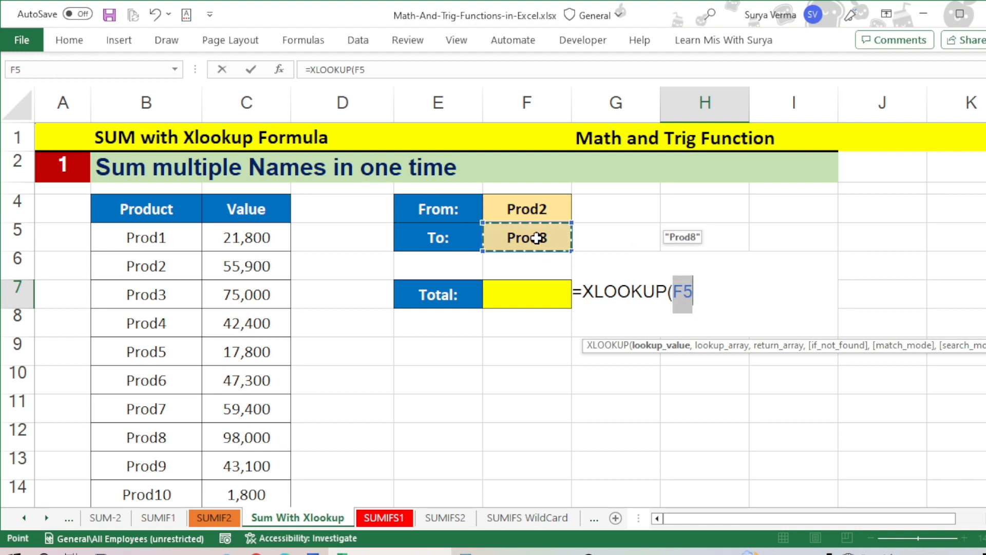
{"action": "type", "text": ","}
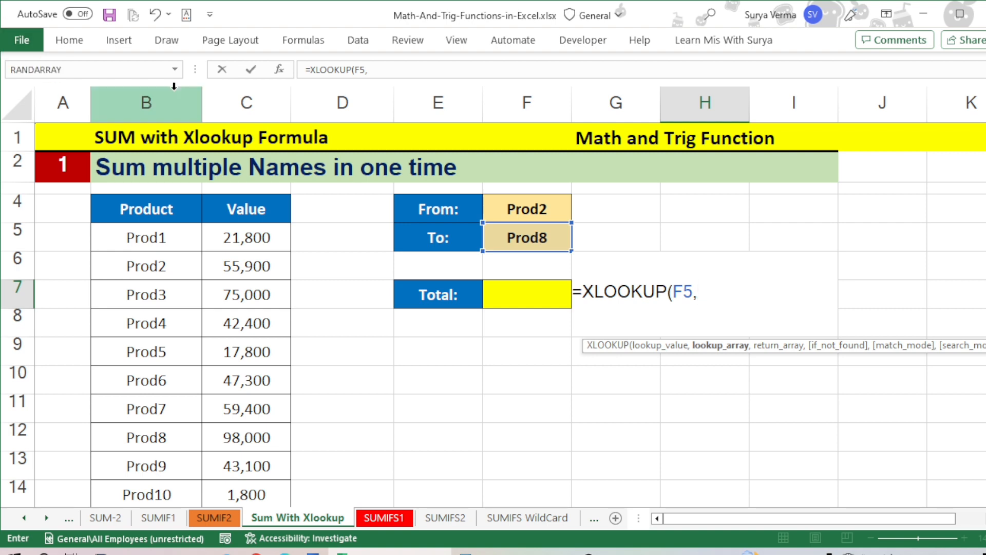
Step: Set the H7 formula's lookup array to the Product column as the absolute range $B$4:$B$24
{"action": "left_click", "coordinate": [134, 213]}
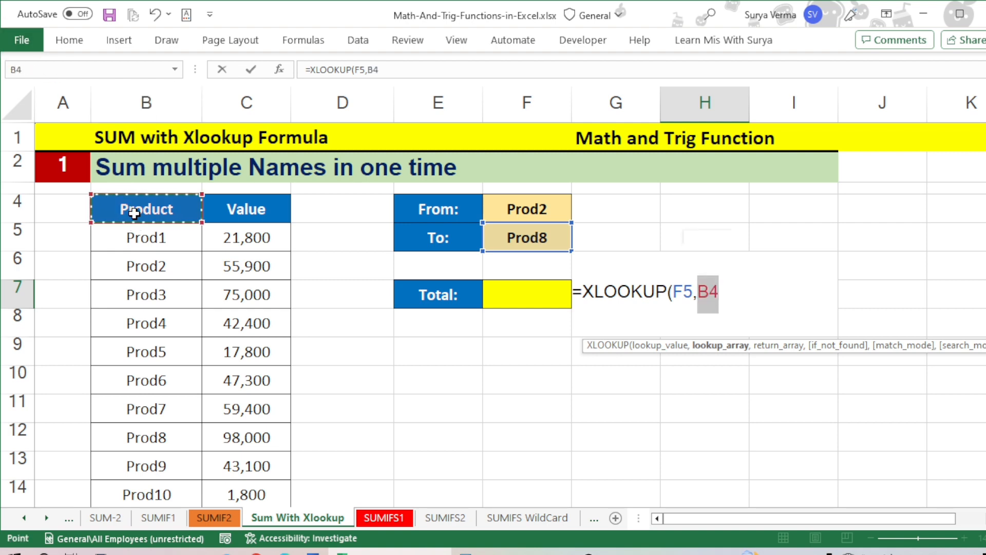
{"action": "key", "text": "ctrl+shift+Down"}
{"action": "key", "text": "shift+Up"}
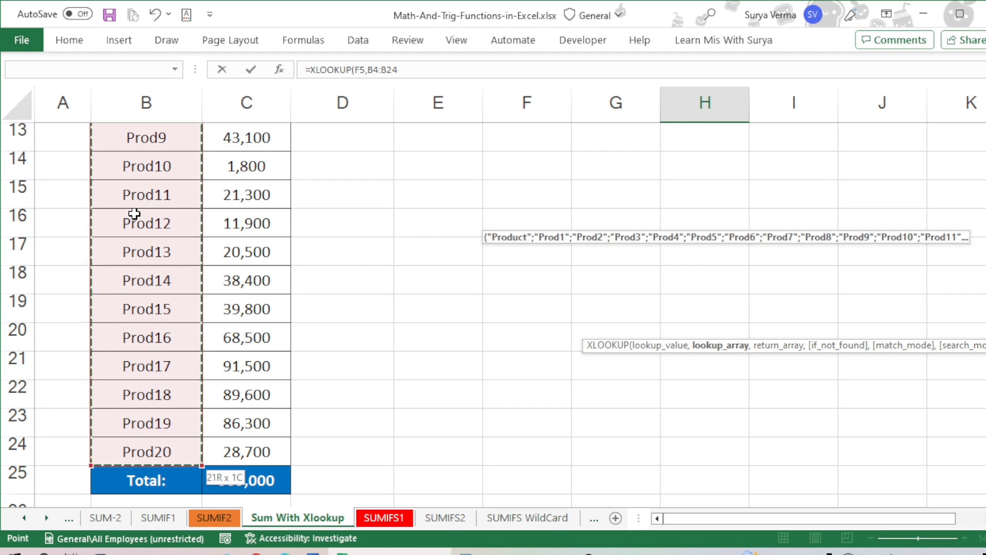
{"action": "key", "text": "F4"}
{"action": "type", "text": ","}
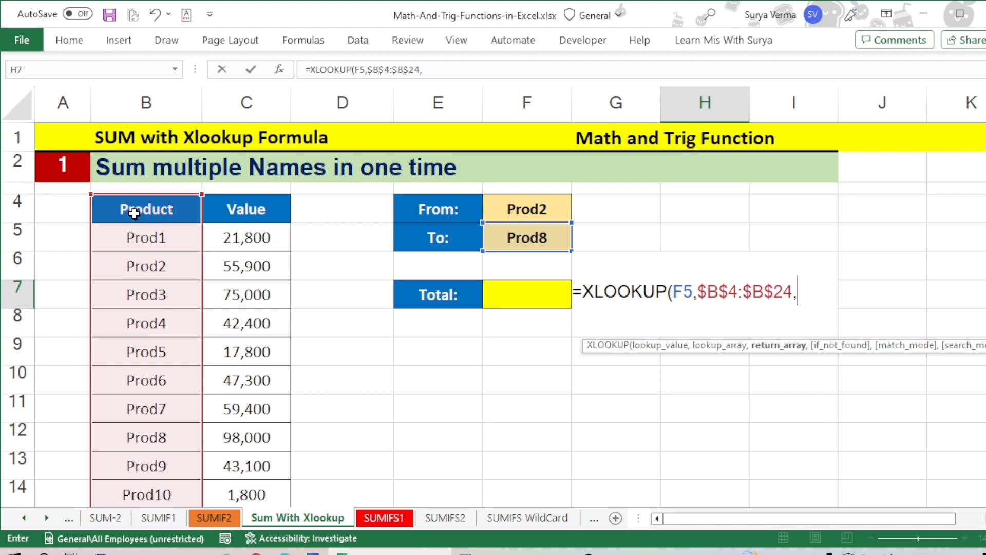
Step: Use the Value column as absolute return array $C$4:$C$24 and complete the XLOOKUP formula in H7
{"action": "key", "text": "Right"}
{"action": "key", "text": "Left"}
{"action": "key", "text": "Left"}
{"action": "key", "text": "Left"}
{"action": "key", "text": "Left"}
{"action": "key", "text": "Left"}
{"action": "key", "text": "Left"}
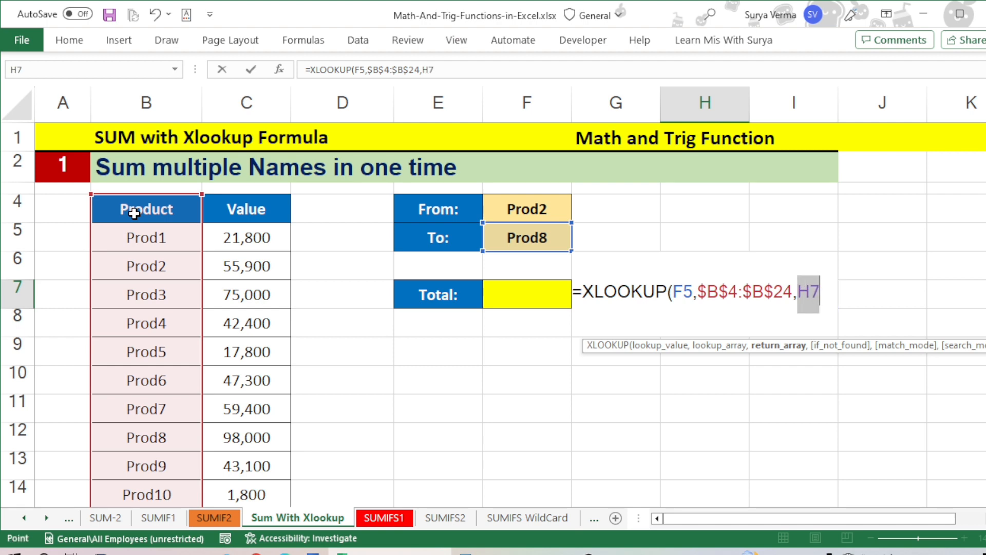
{"action": "key", "text": "Up"}
{"action": "key", "text": "Up"}
{"action": "key", "text": "Up"}
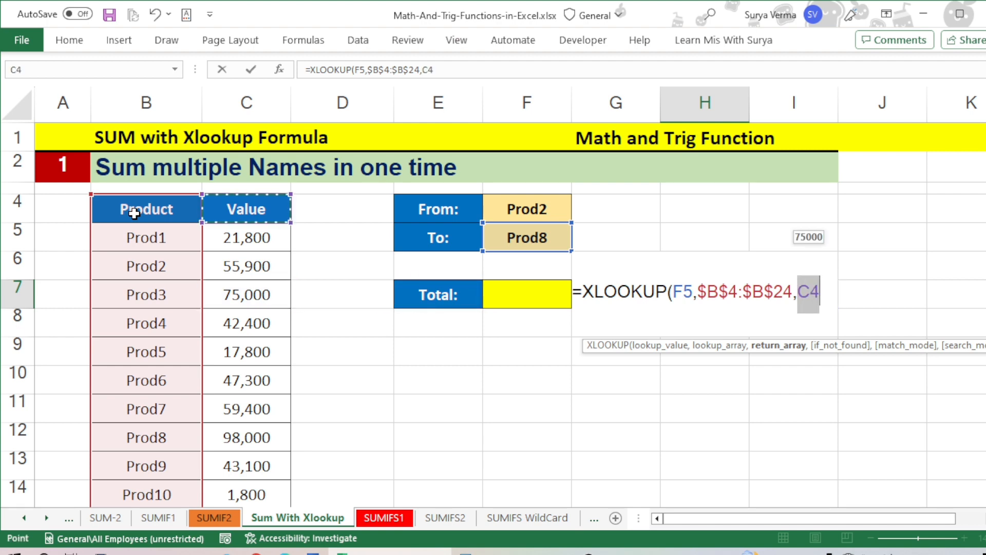
{"action": "key", "text": "ctrl+shift+Down"}
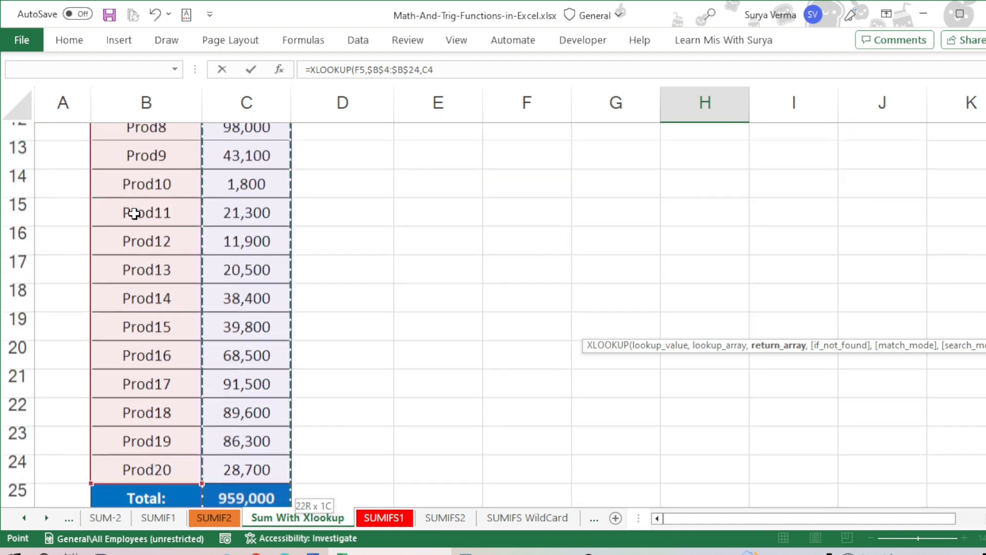
{"action": "key", "text": "shift+Up"}
{"action": "key", "text": "F4"}
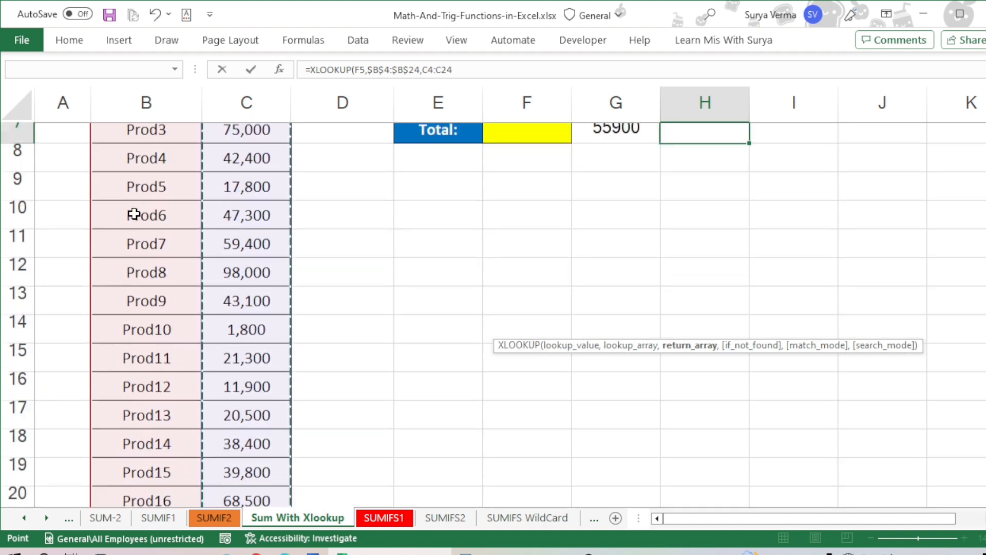
{"action": "type", "text": ")"}
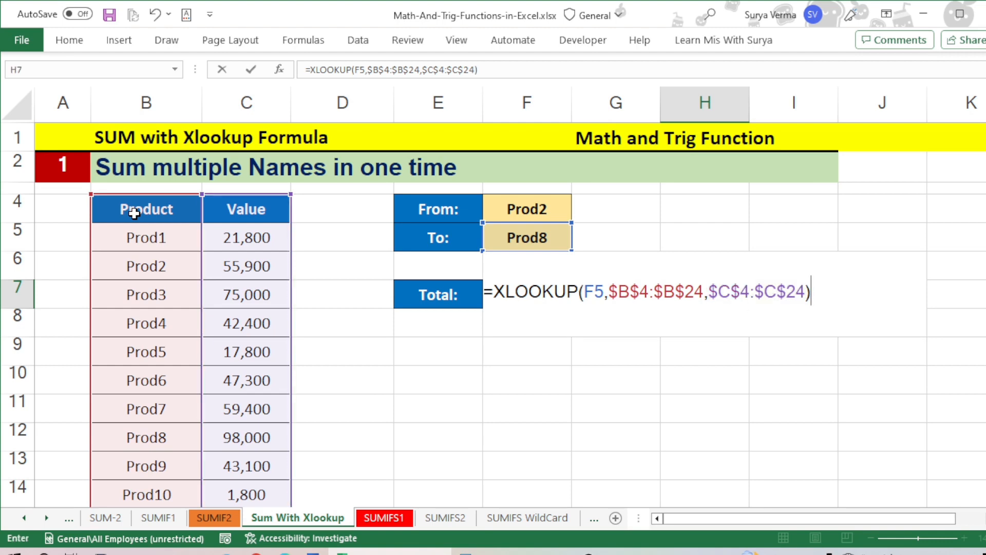
{"action": "key", "text": "Return"}
{"action": "key", "text": "Up"}
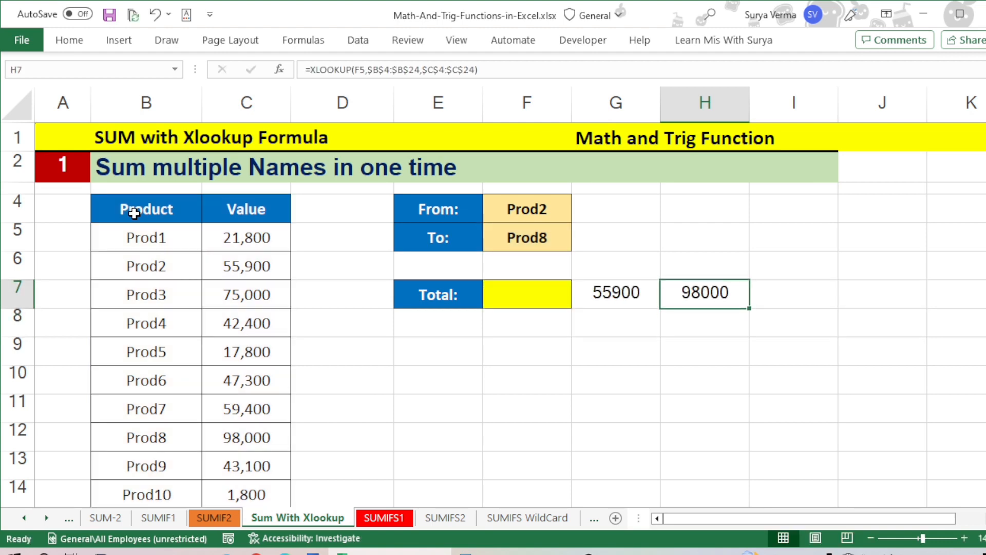
Step: Compare the lookup results in G7 and H7 with the Prod2 and Prod8 values and the range between them in the Value column
{"action": "left_click", "coordinate": [249, 440]}
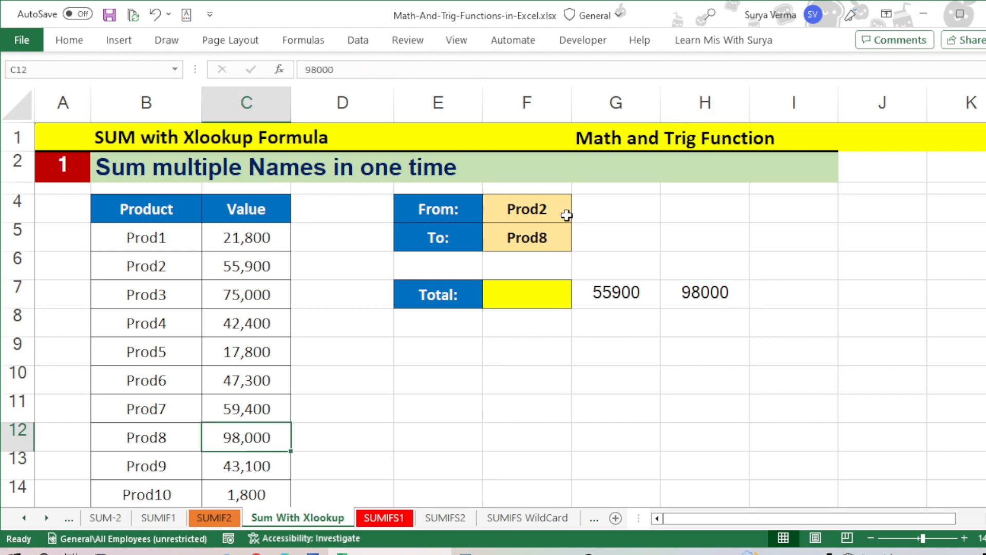
{"action": "left_click", "coordinate": [264, 266]}
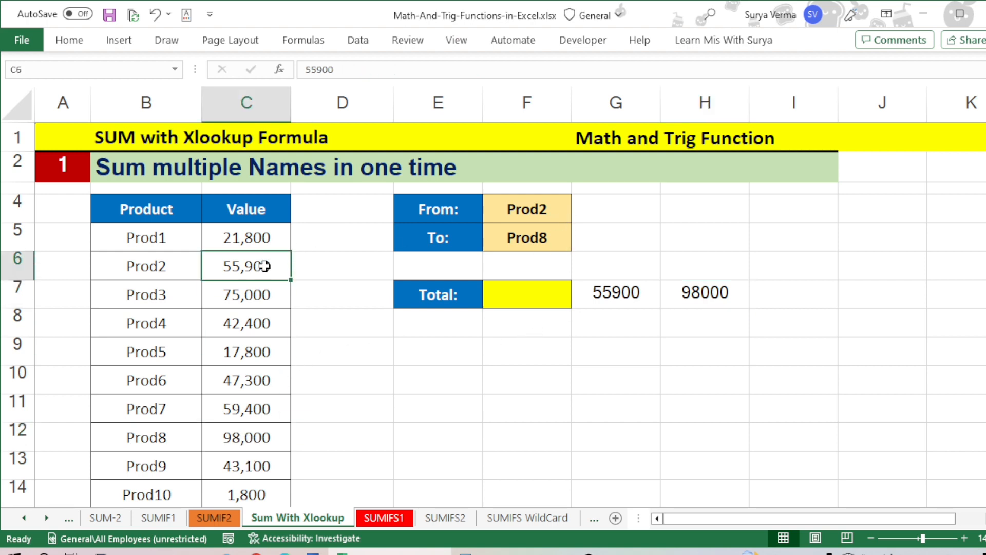
{"action": "left_click", "coordinate": [621, 296]}
{"action": "left_click", "coordinate": [696, 303]}
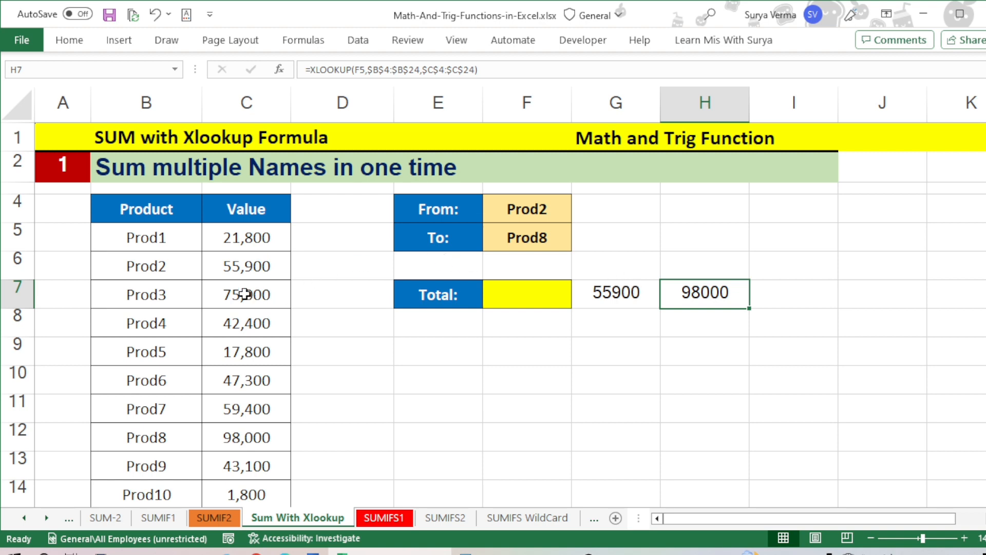
{"action": "left_click", "coordinate": [250, 269]}
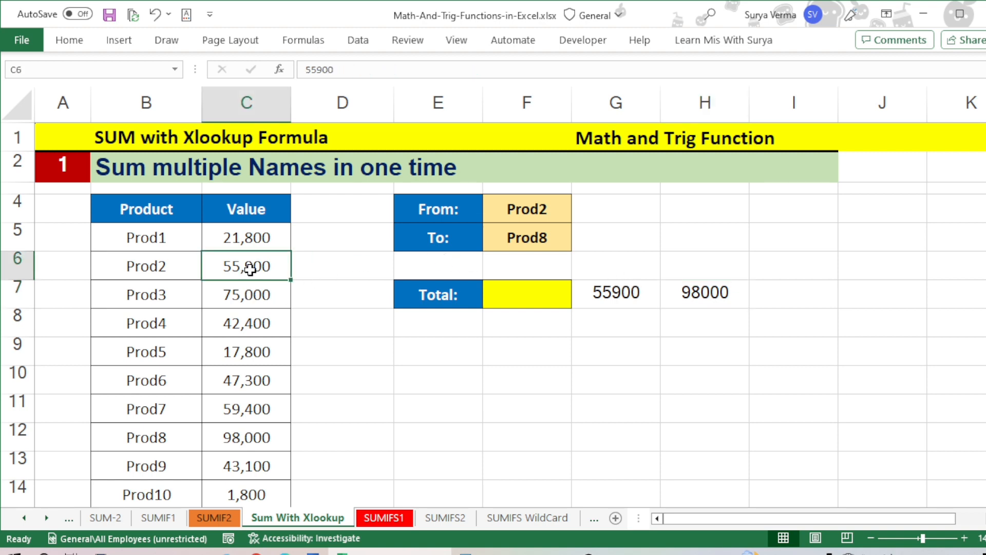
{"action": "left_click_drag", "start_coordinate": [251, 269], "coordinate": [258, 423]}
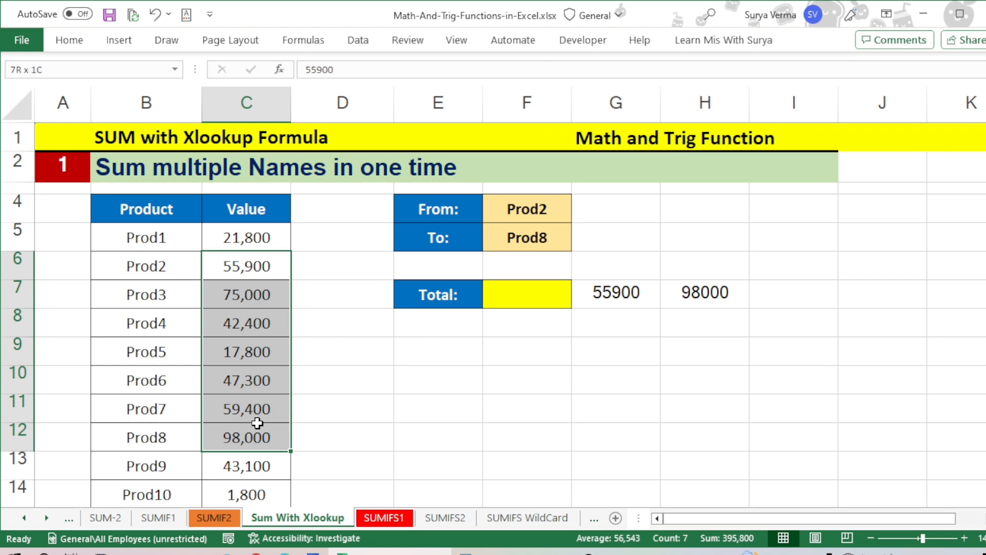
{"action": "left_click_drag", "start_coordinate": [257, 423], "coordinate": [242, 407]}
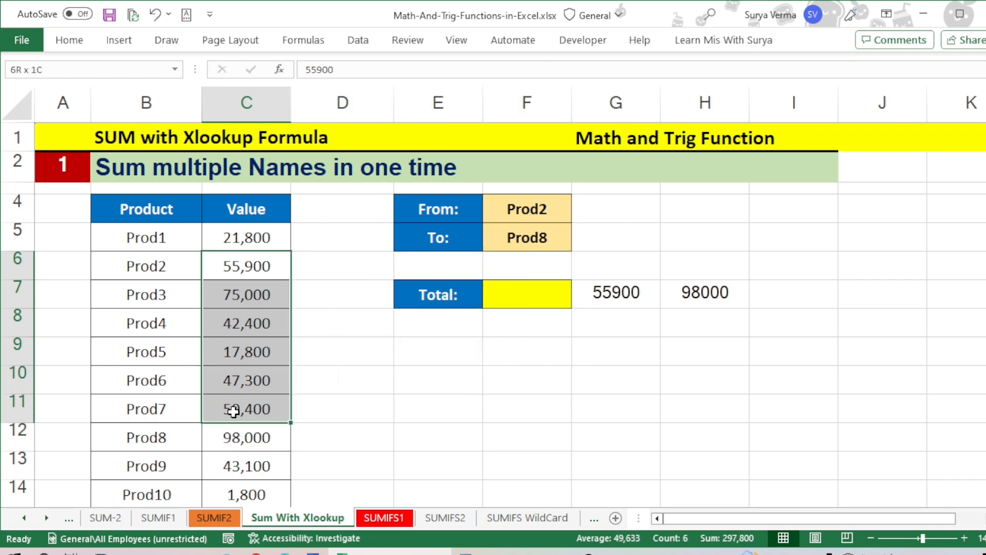
{"action": "left_click", "coordinate": [616, 297]}
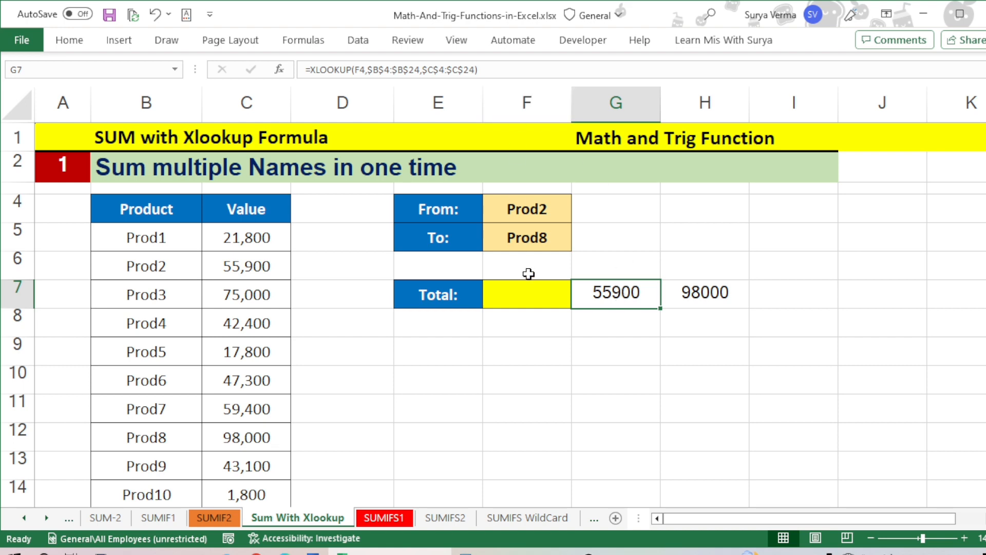
Step: Start a SUM formula in the Total cell F7 with a nested XLOOKUP using the From product in F4 as lookup value
{"action": "left_click", "coordinate": [527, 291]}
{"action": "type", "text": "="}
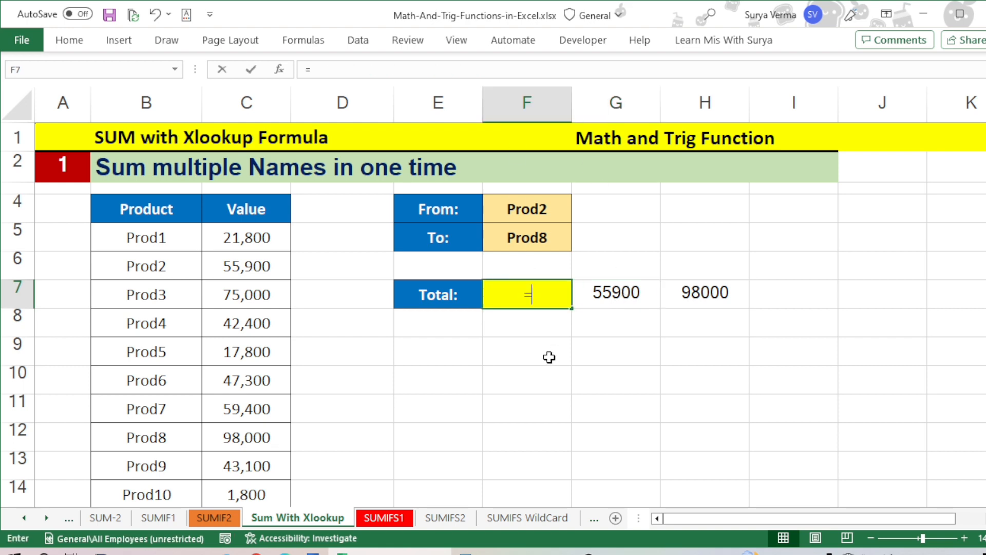
{"action": "type", "text": "sum"}
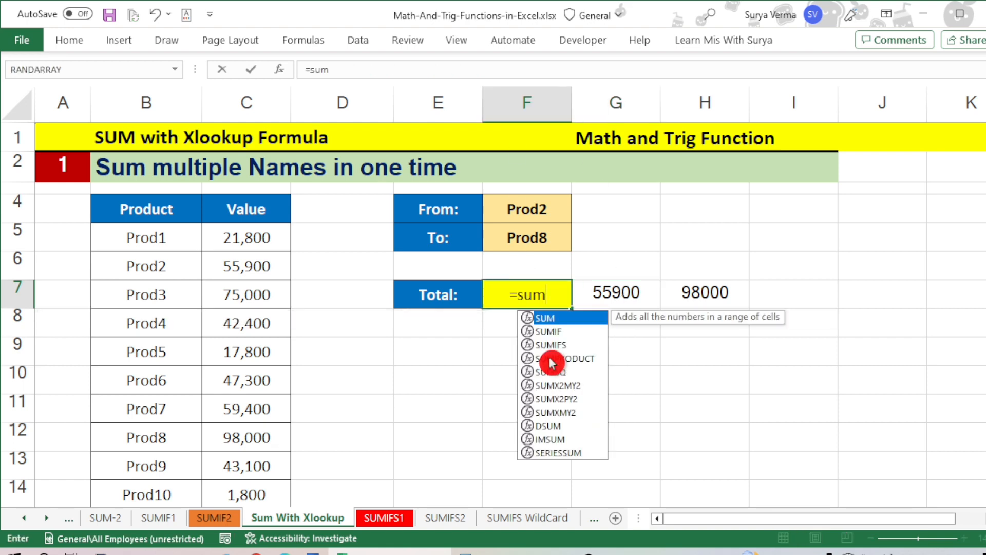
{"action": "key", "text": "Tab"}
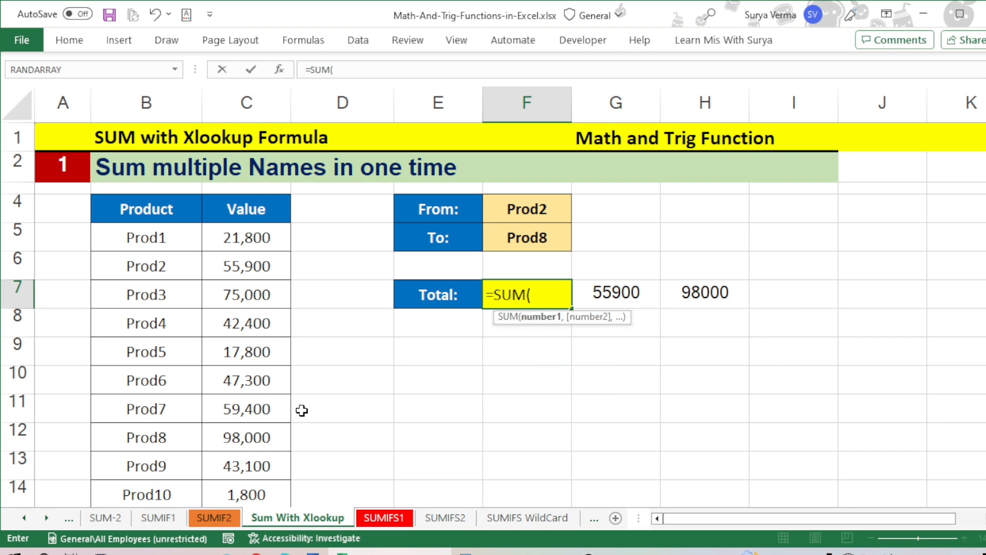
{"action": "type", "text": "xl"}
{"action": "key", "text": "Tab"}
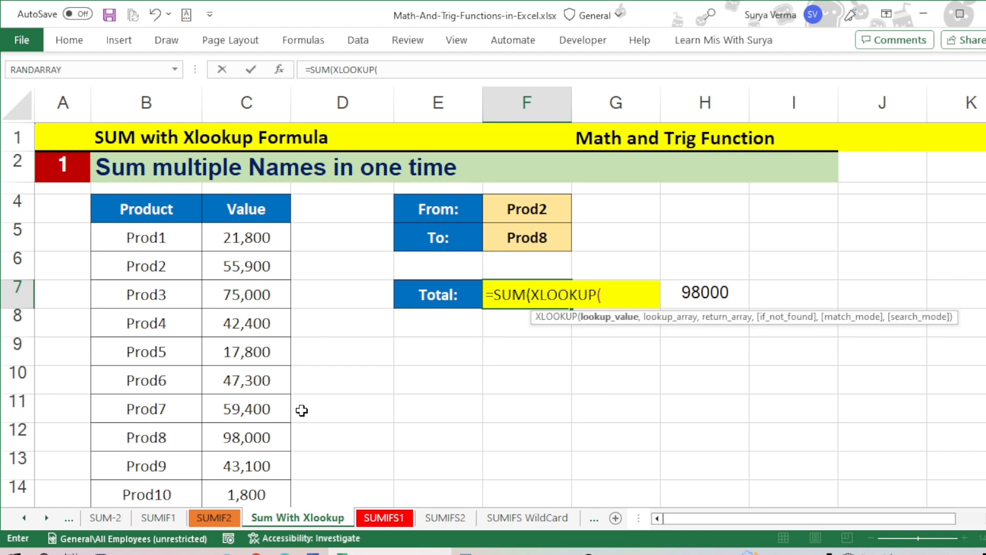
{"action": "left_click", "coordinate": [532, 213]}
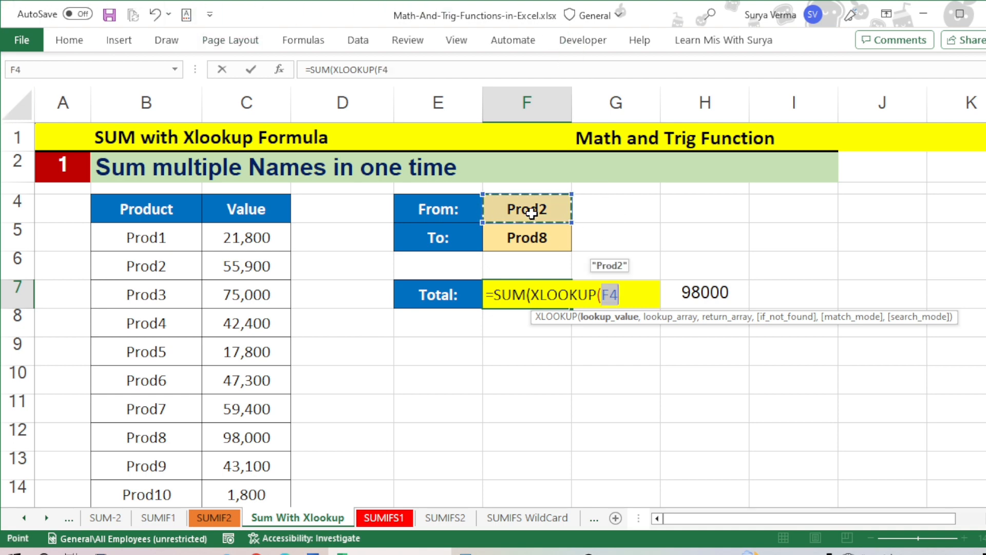
{"action": "type", "text": ","}
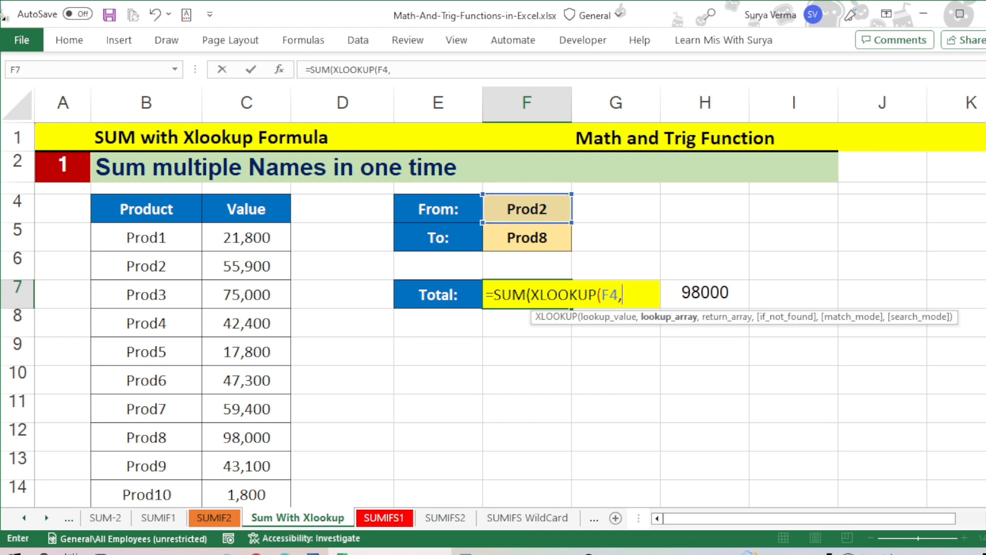
Step: Set the nested XLOOKUP's lookup array in F7 to the Product column as the absolute range $B$4:$B$24
{"action": "left_click", "coordinate": [120, 214]}
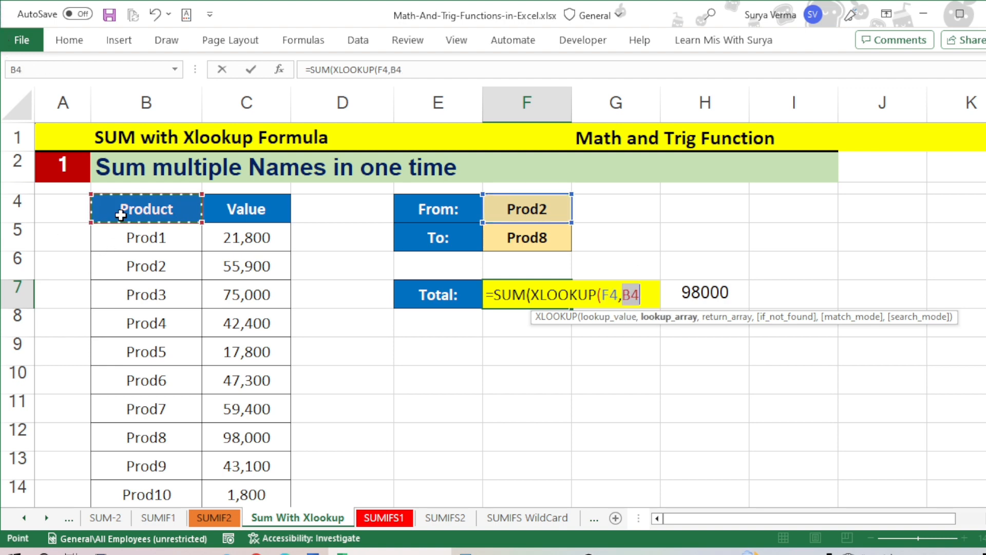
{"action": "key", "text": "ctrl+shift+Down"}
{"action": "key", "text": "shift+Up"}
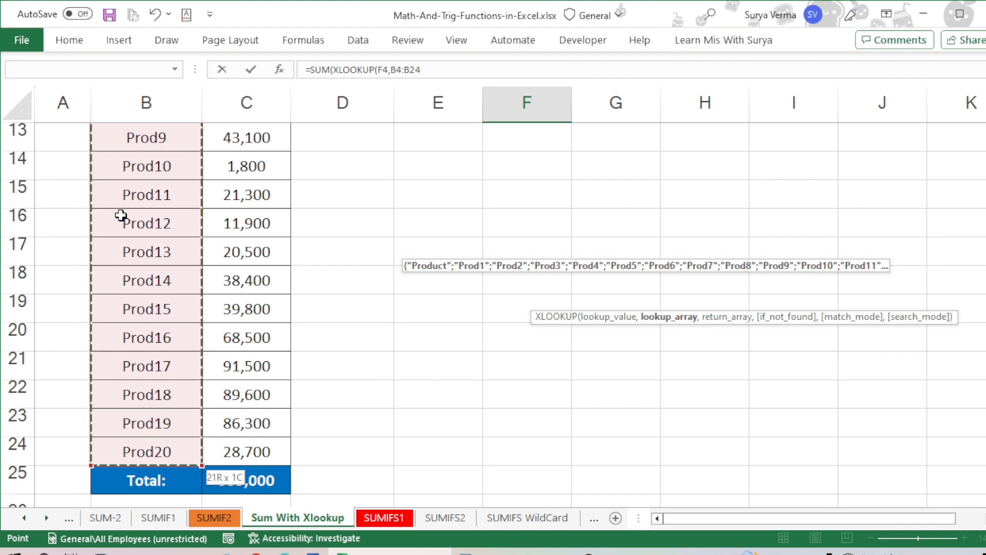
{"action": "scroll", "coordinate": [121, 214], "scroll_direction": "up", "scroll_amount": 4}
{"action": "key", "text": "F4"}
{"action": "type", "text": ","}
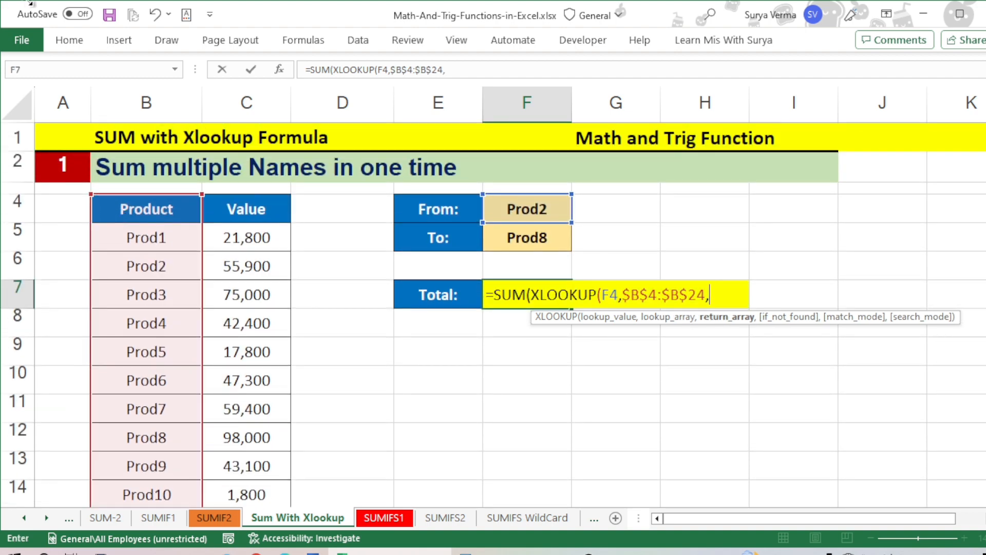
Step: Add the Value column as absolute return array $C$4:$C$24 and close the first XLOOKUP inside the F7 SUM formula
{"action": "left_click", "coordinate": [240, 219]}
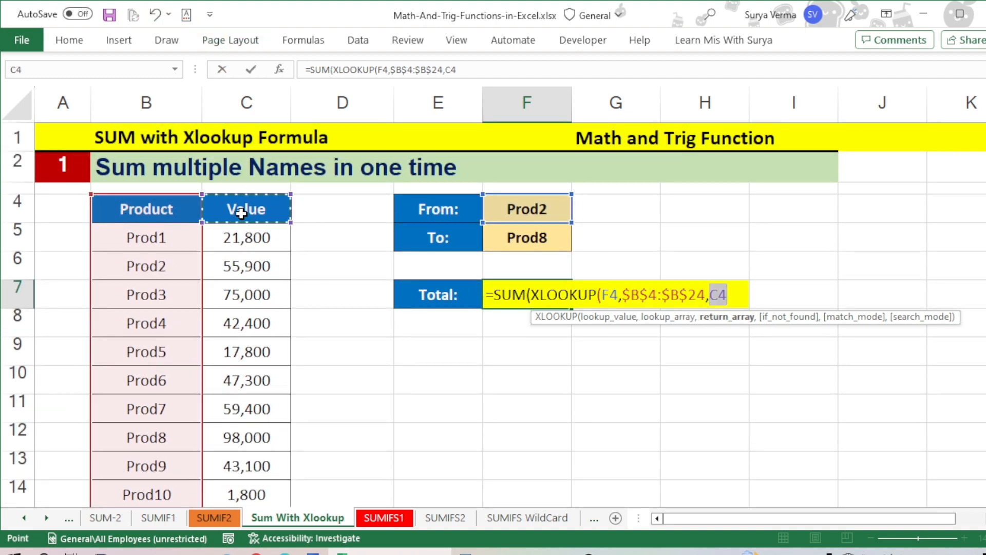
{"action": "key", "text": "ctrl+shift+Down"}
{"action": "key", "text": "shift+Up"}
{"action": "scroll", "coordinate": [242, 214], "scroll_direction": "up", "scroll_amount": 4}
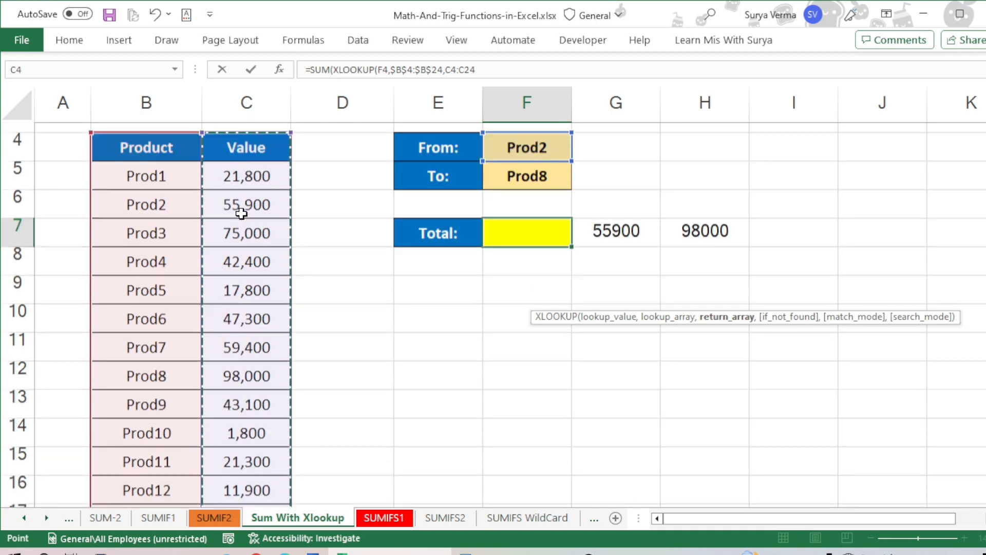
{"action": "key", "text": "F4"}
{"action": "type", "text": "):"}
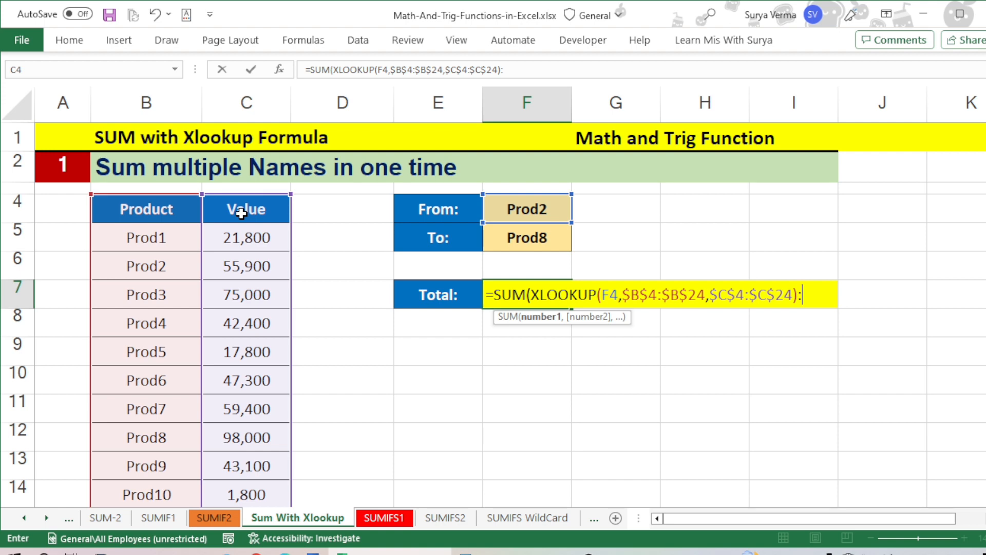
Step: Add a second XLOOKUP after the colon in the F7 formula with the To product in F5 as lookup value
{"action": "type", "text": "xl"}
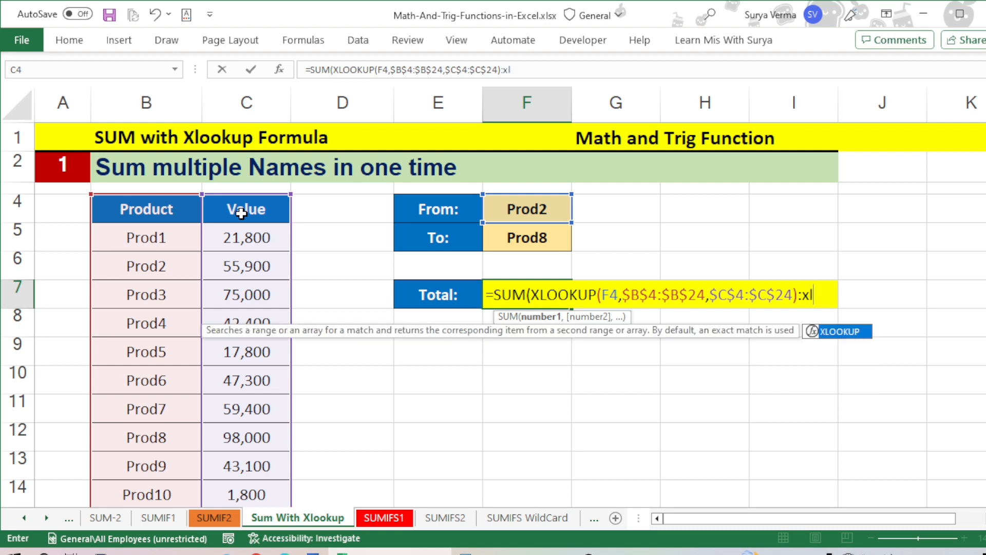
{"action": "key", "text": "Tab"}
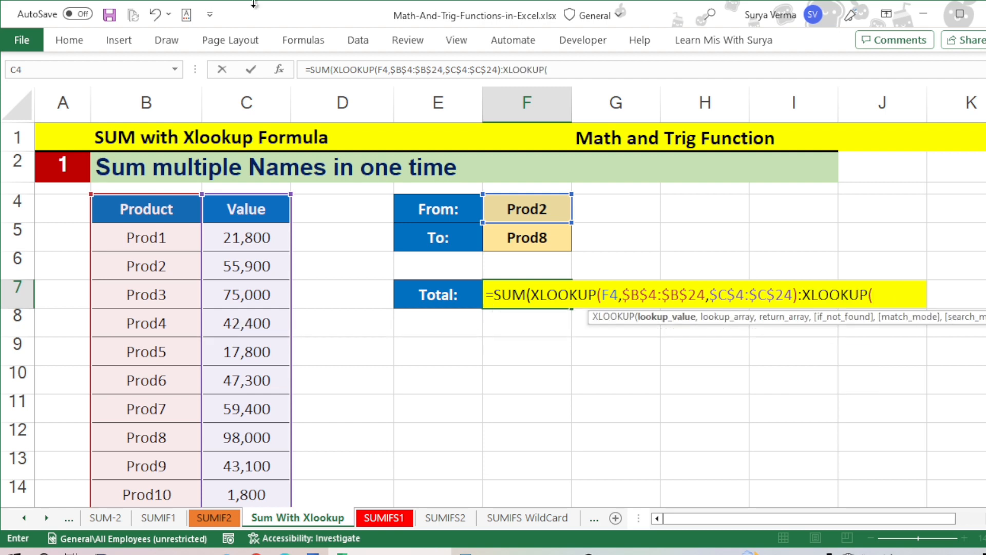
{"action": "left_click", "coordinate": [544, 236]}
{"action": "type", "text": ","}
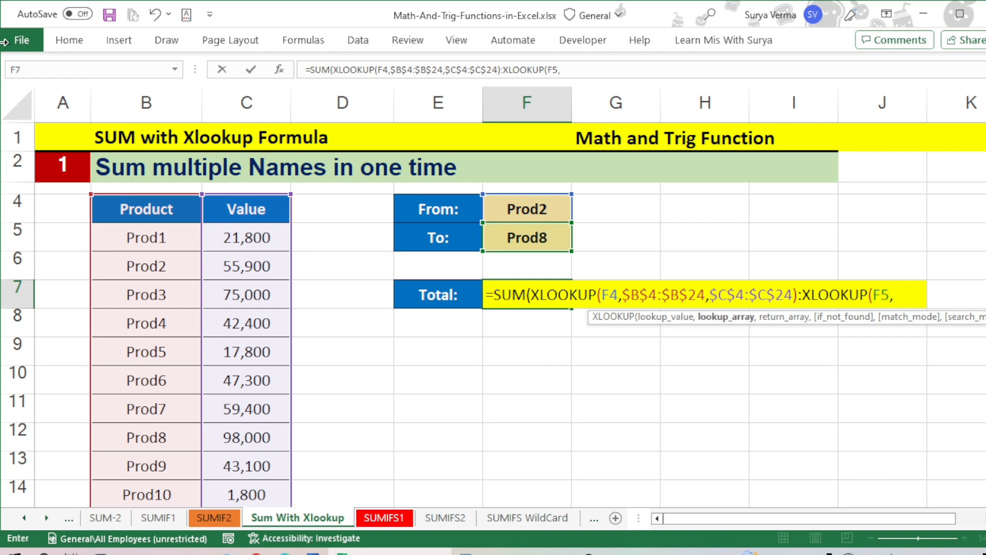
Step: Set the second XLOOKUP's lookup array to the Product column as the absolute range $B$4:$B$24
{"action": "left_click", "coordinate": [136, 233]}
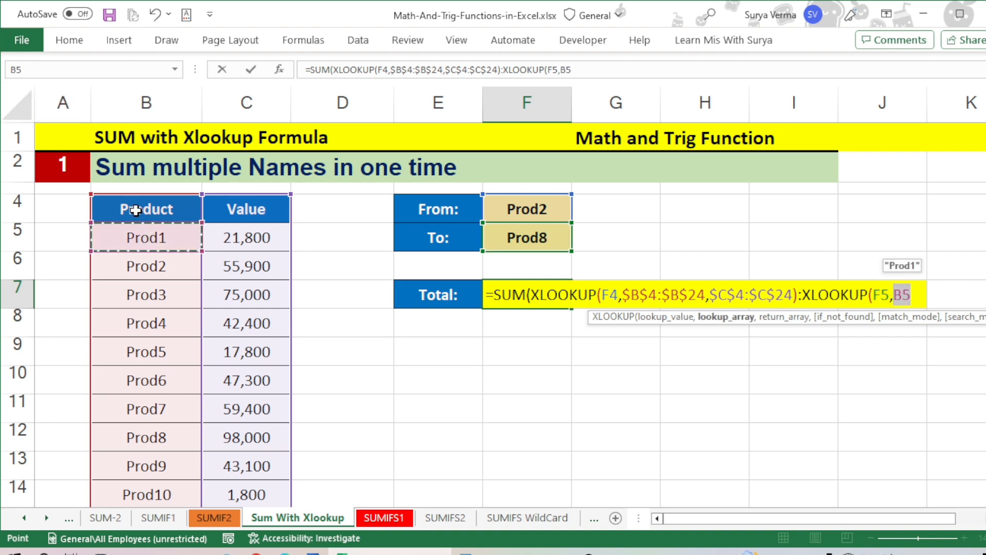
{"action": "left_click", "coordinate": [135, 209]}
{"action": "key", "text": "ctrl+shift+Down"}
{"action": "key", "text": "shift+Up"}
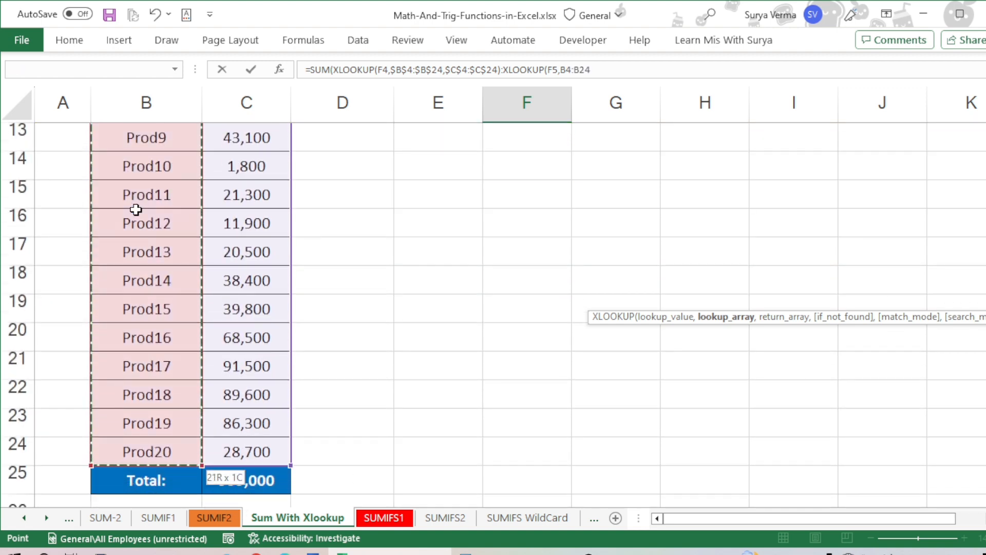
{"action": "key", "text": "F4"}
{"action": "type", "text": ","}
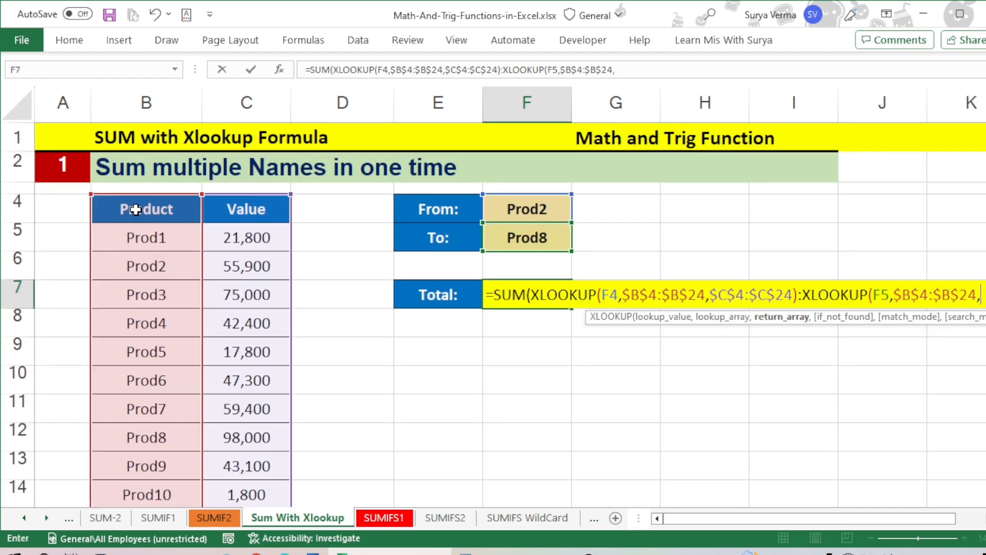
Step: Set the second XLOOKUP's return array to $C$4:$C$24, then close and enter the SUM formula in F7
{"action": "left_click", "coordinate": [246, 208]}
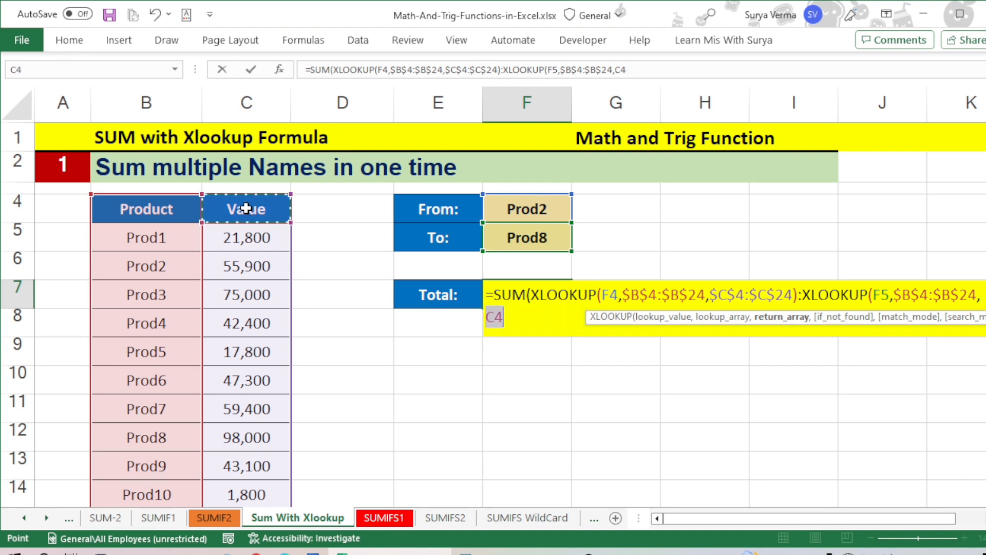
{"action": "key", "text": "ctrl+shift+Down"}
{"action": "key", "text": "shift+Up"}
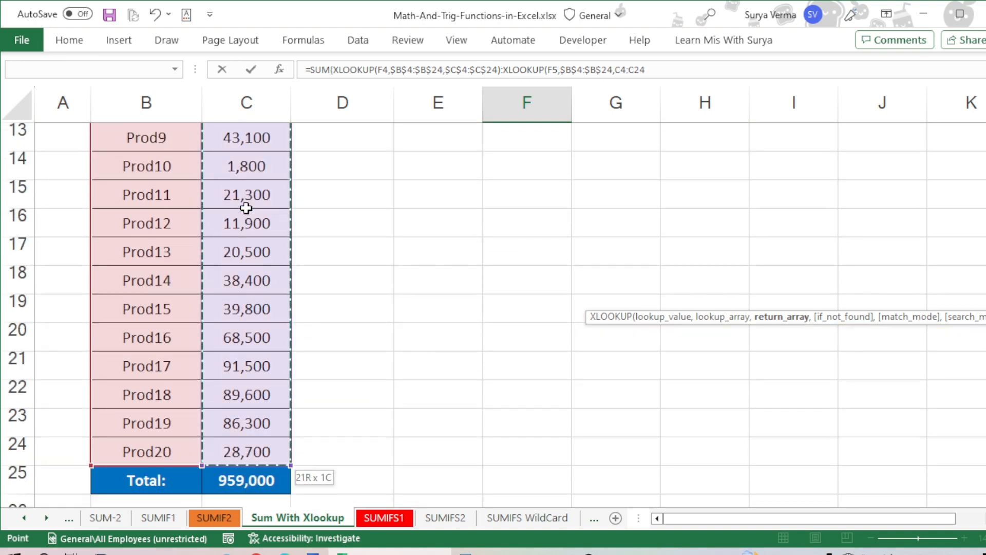
{"action": "key", "text": "F4"}
{"action": "type", "text": ")"}
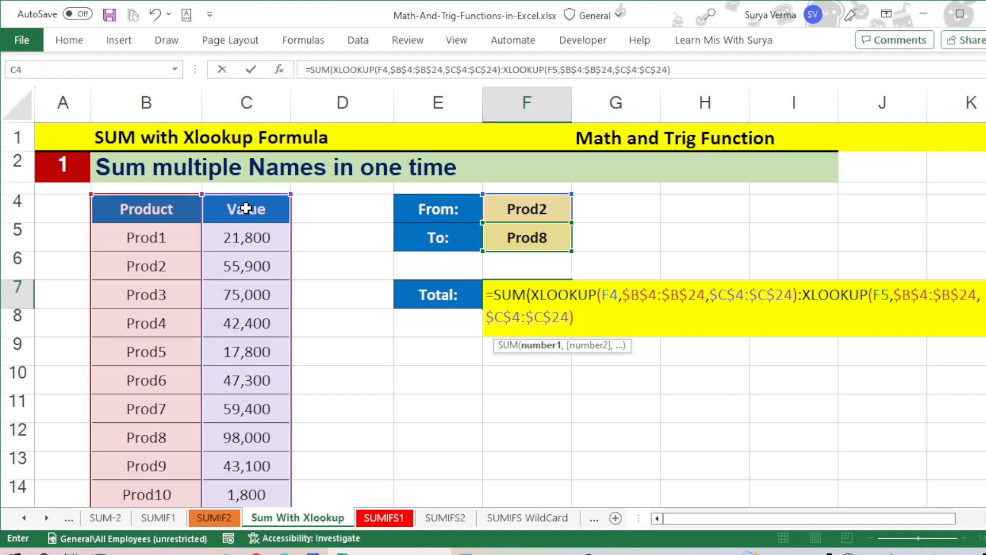
{"action": "type", "text": ")"}
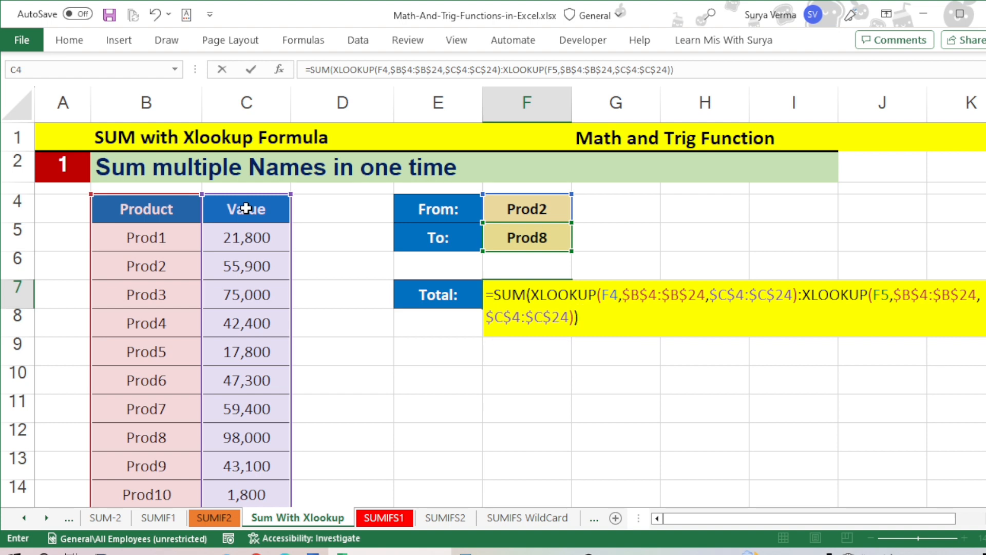
{"action": "key", "text": "Return"}
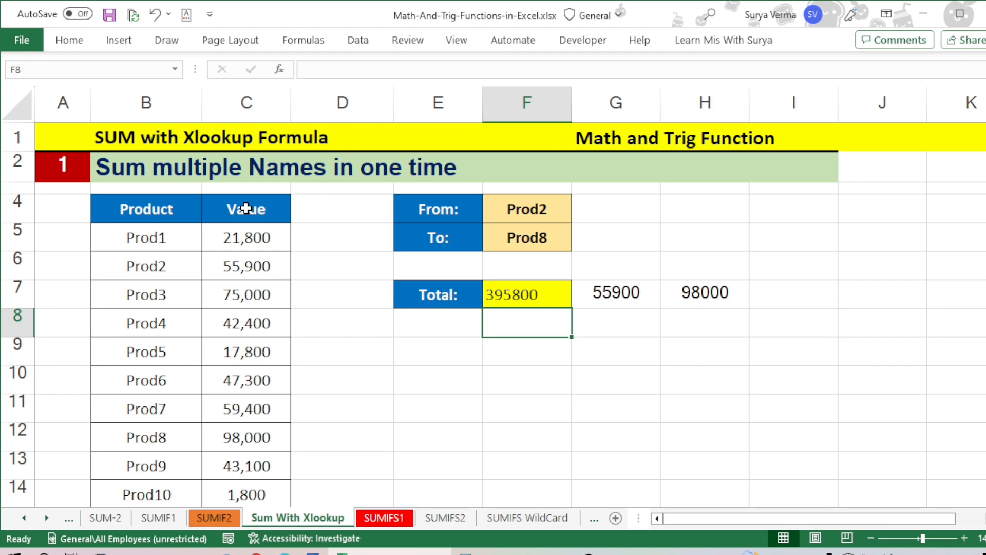
Step: Review the XLOOKUP formulas in G7 and H7 alongside the combined SUM formula in F7
{"action": "left_click", "coordinate": [639, 289]}
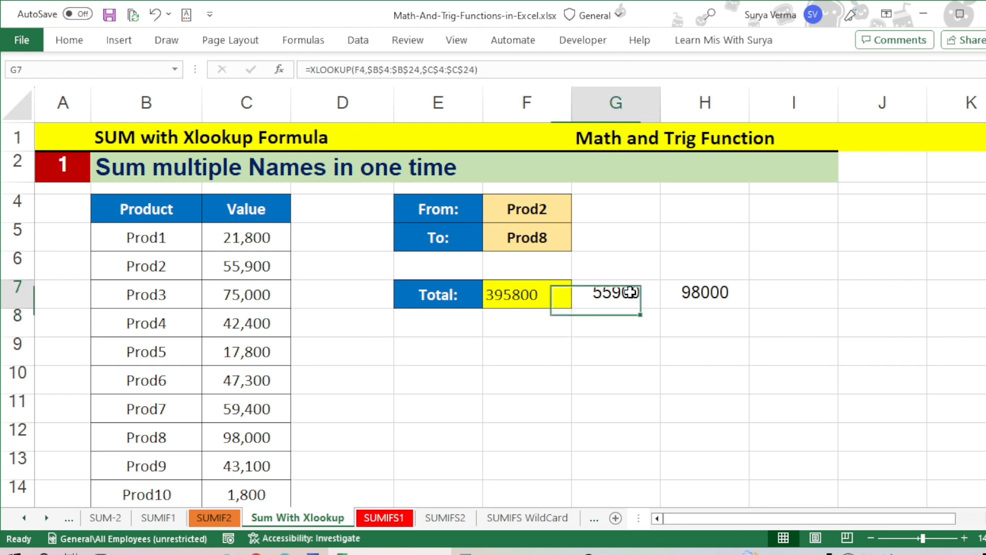
{"action": "left_click", "coordinate": [719, 298]}
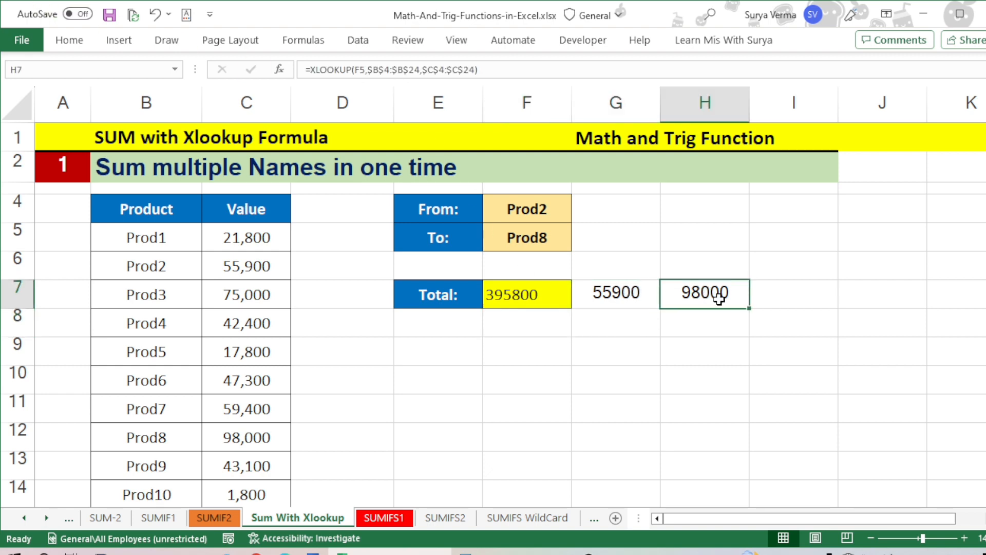
{"action": "left_click", "coordinate": [535, 293]}
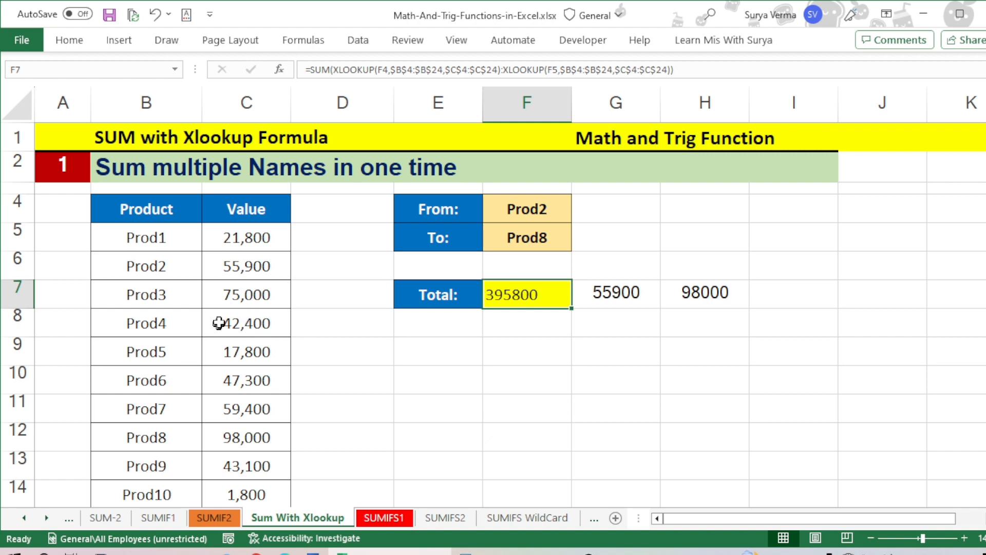
Step: Select the Prod2 to Prod8 values in C6:C12 and compare their sum with the total in F7
{"action": "left_click", "coordinate": [235, 268]}
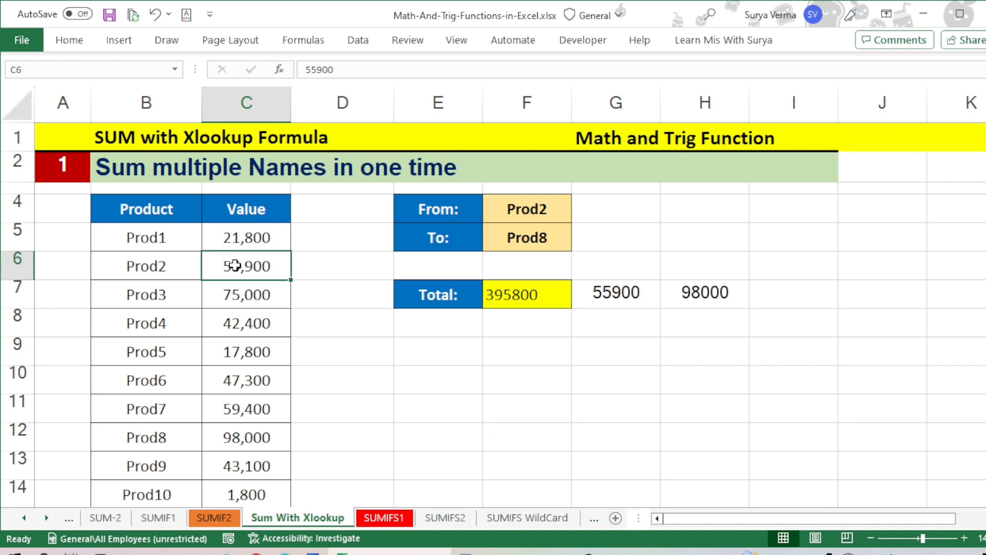
{"action": "left_click_drag", "start_coordinate": [235, 269], "coordinate": [236, 434]}
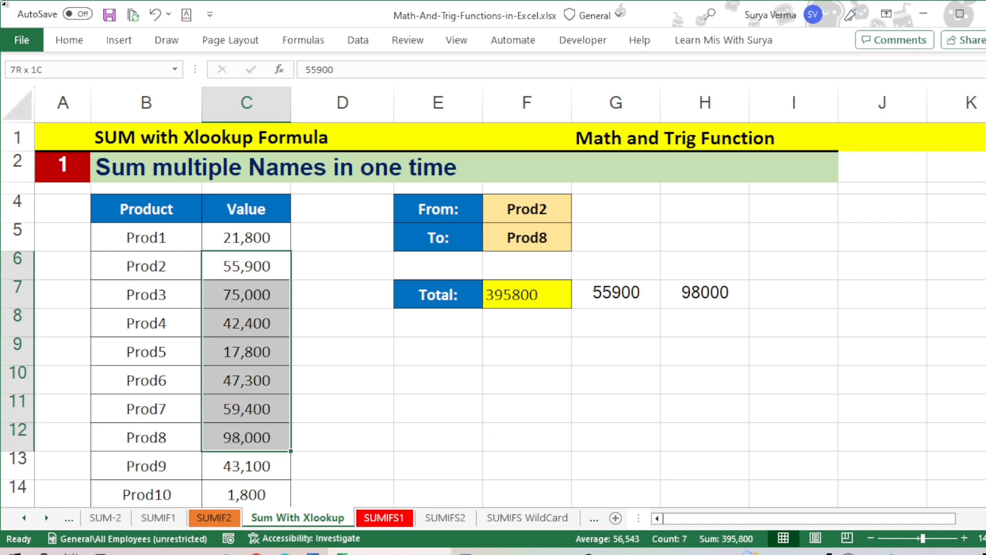
{"action": "left_click", "coordinate": [749, 540]}
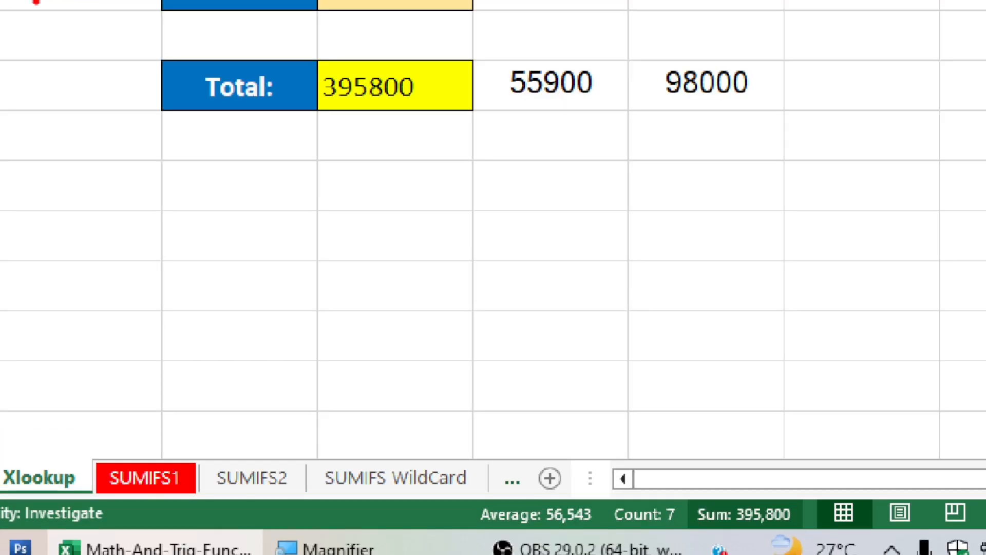
{"action": "mouse_move", "coordinate": [695, 480]}
{"action": "left_mouse_down"}
{"action": "mouse_move", "coordinate": [702, 536]}
{"action": "mouse_move", "coordinate": [819, 529]}
{"action": "mouse_move", "coordinate": [736, 486]}
{"action": "left_mouse_up"}
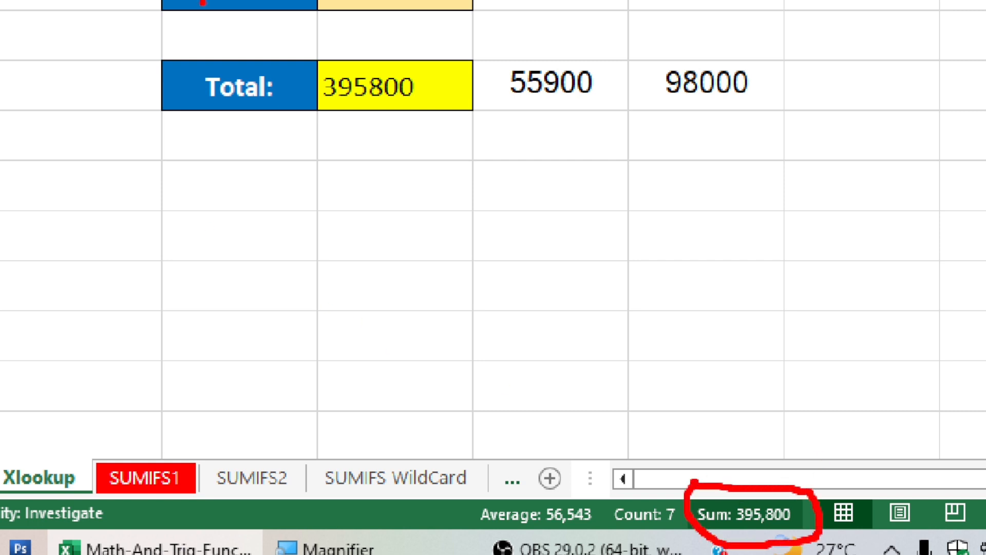
{"action": "mouse_move", "coordinate": [357, 113]}
{"action": "left_mouse_down"}
{"action": "mouse_move", "coordinate": [611, 335]}
{"action": "mouse_move", "coordinate": [712, 481]}
{"action": "mouse_move", "coordinate": [704, 469]}
{"action": "left_mouse_up"}
{"action": "key", "text": "Escape"}
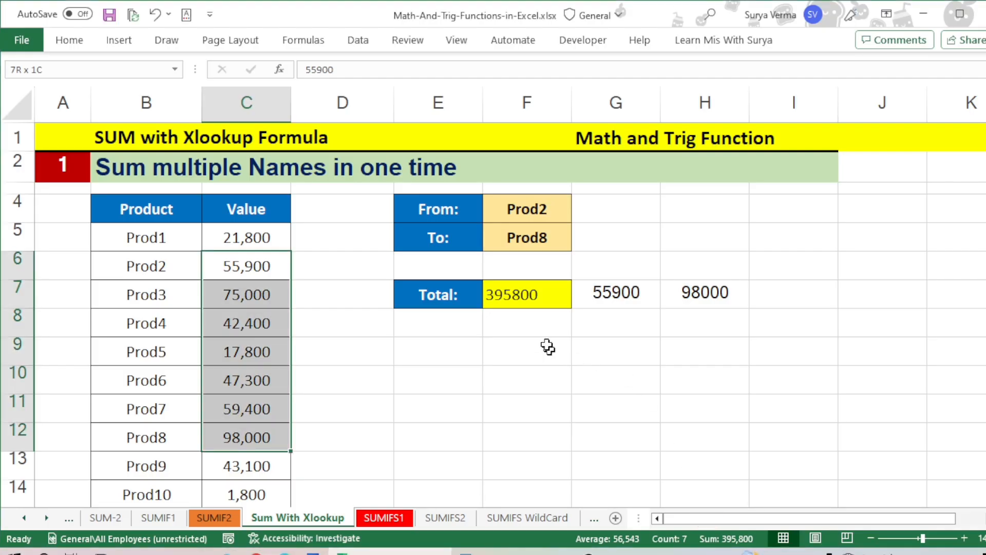
{"action": "left_click", "coordinate": [522, 322]}
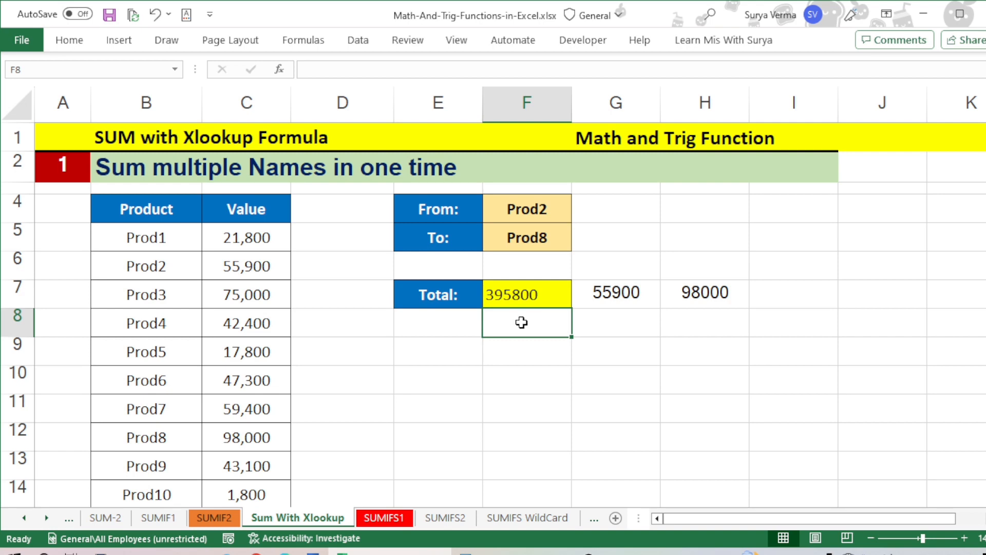
Step: Change the From product in F4 to Prod8
{"action": "double_click", "coordinate": [551, 209]}
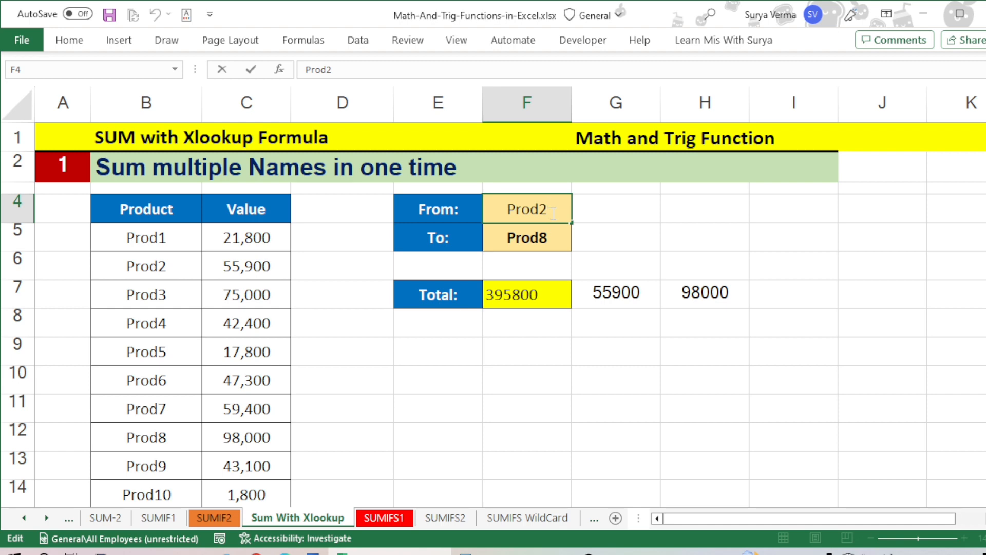
{"action": "type", "text": "8"}
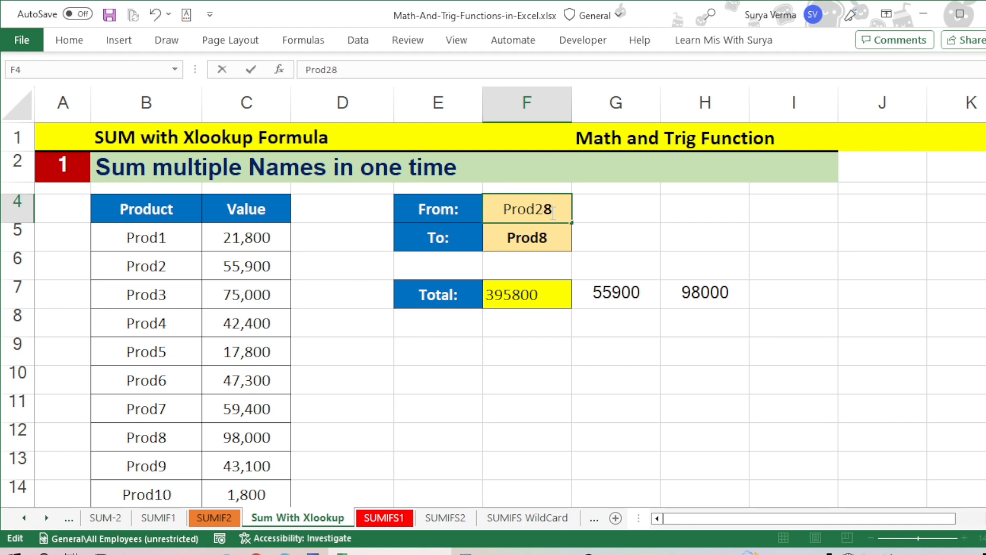
{"action": "key", "text": "BackSpace"}
{"action": "key", "text": "BackSpace"}
{"action": "type", "text": "8"}
{"action": "key", "text": "Return"}
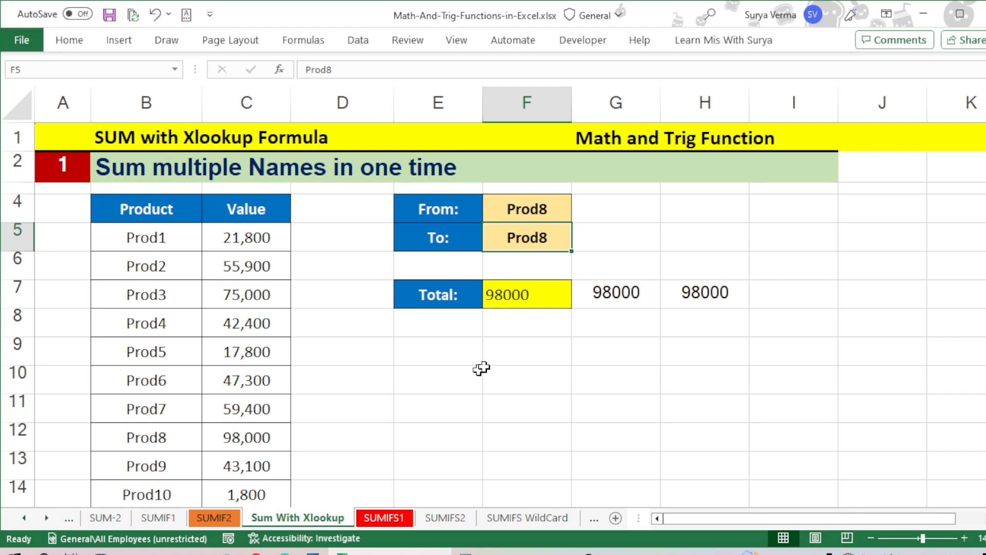
Step: Change the To product in F5 to Prod10
{"action": "double_click", "coordinate": [558, 240]}
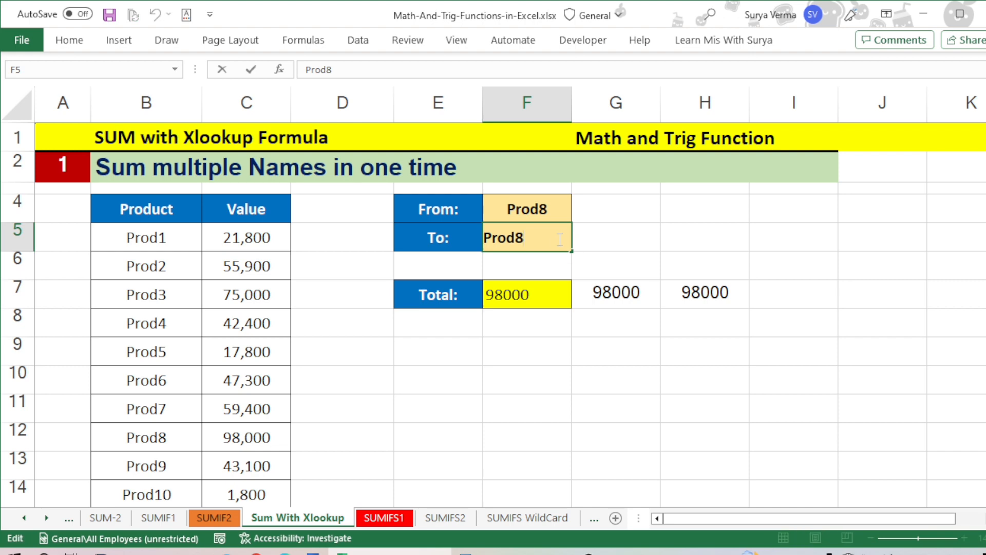
{"action": "key", "text": "BackSpace"}
{"action": "type", "text": "10"}
{"action": "key", "text": "Return"}
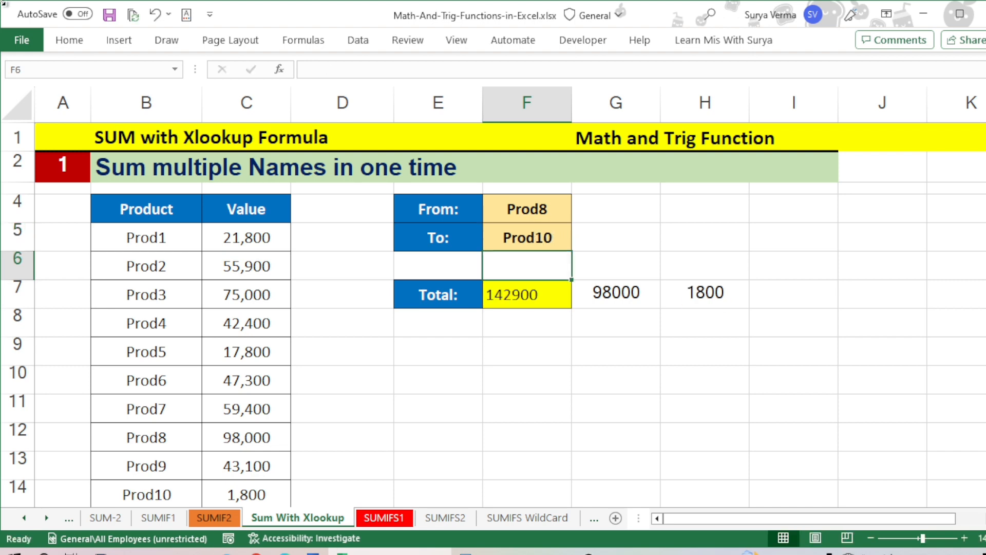
Step: Select the Prod8 to Prod10 values in C12:C14 and compare their sum with the total in F7
{"action": "scroll", "coordinate": [215, 464], "scroll_direction": "down", "scroll_amount": 5}
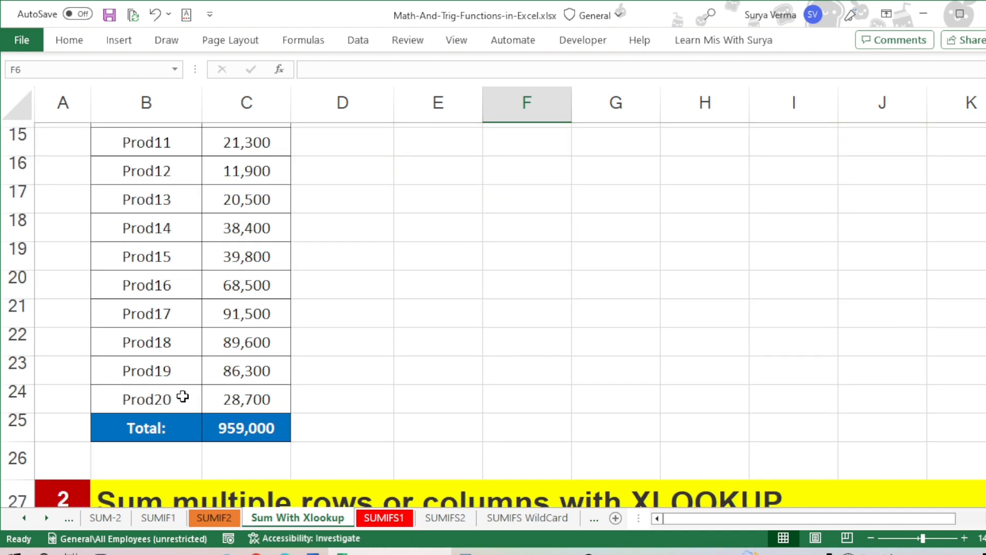
{"action": "left_click", "coordinate": [198, 238]}
{"action": "scroll", "coordinate": [204, 256], "scroll_direction": "up", "scroll_amount": 5}
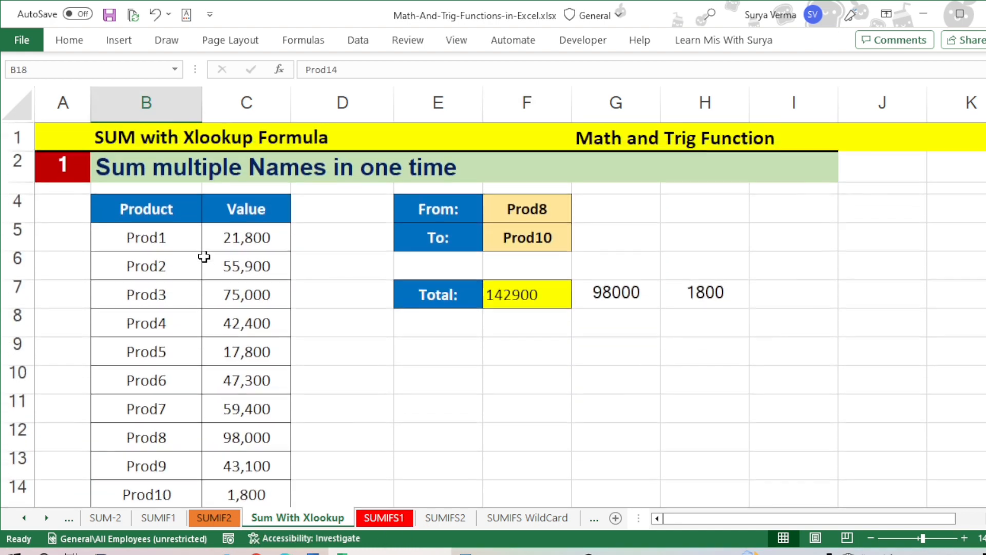
{"action": "left_click", "coordinate": [239, 442]}
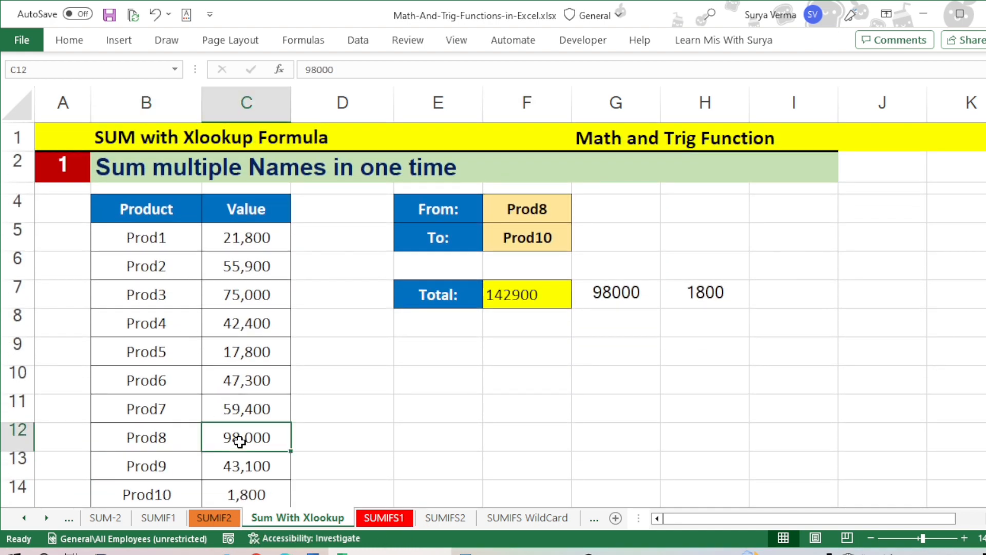
{"action": "left_click_drag", "start_coordinate": [239, 442], "coordinate": [239, 442]}
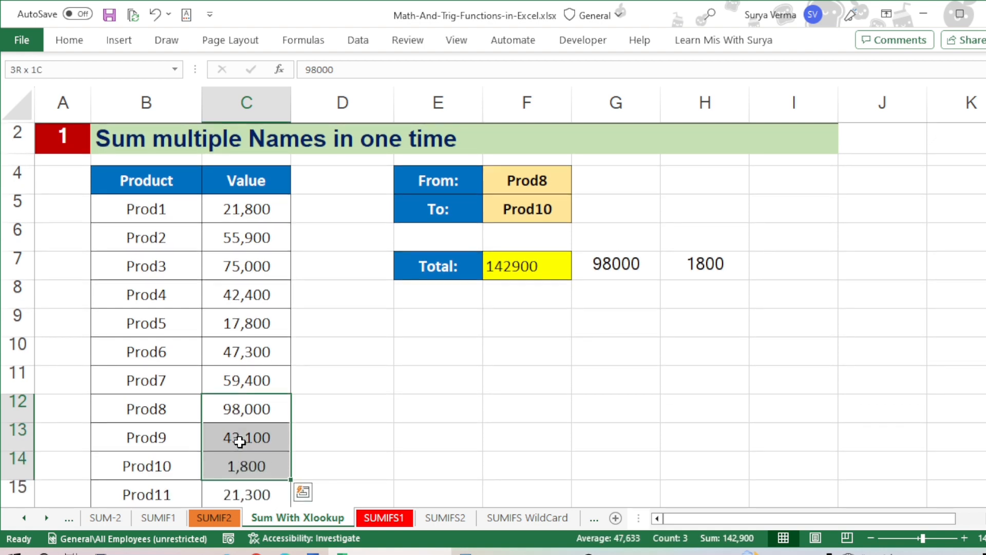
{"action": "left_click", "coordinate": [286, 344]}
Step: Go to section 2 on summing multiple rows or columns with XLOOKUP and select Cherry's 2021 to 2023 values in C32:E32
{"action": "scroll", "coordinate": [286, 351], "scroll_direction": "down", "scroll_amount": 3}
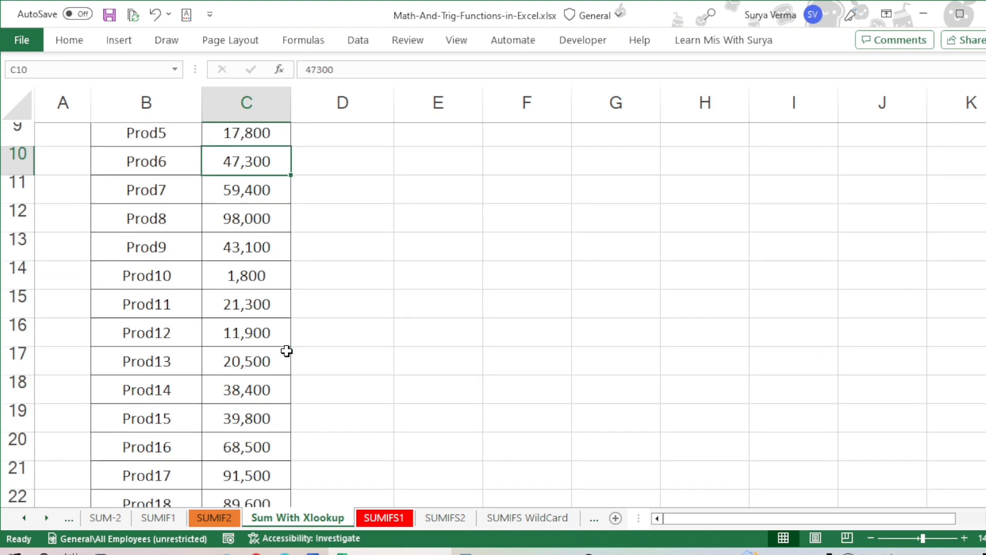
{"action": "scroll", "coordinate": [286, 351], "scroll_direction": "up", "scroll_amount": 3}
{"action": "scroll", "coordinate": [287, 351], "scroll_direction": "down", "scroll_amount": 7}
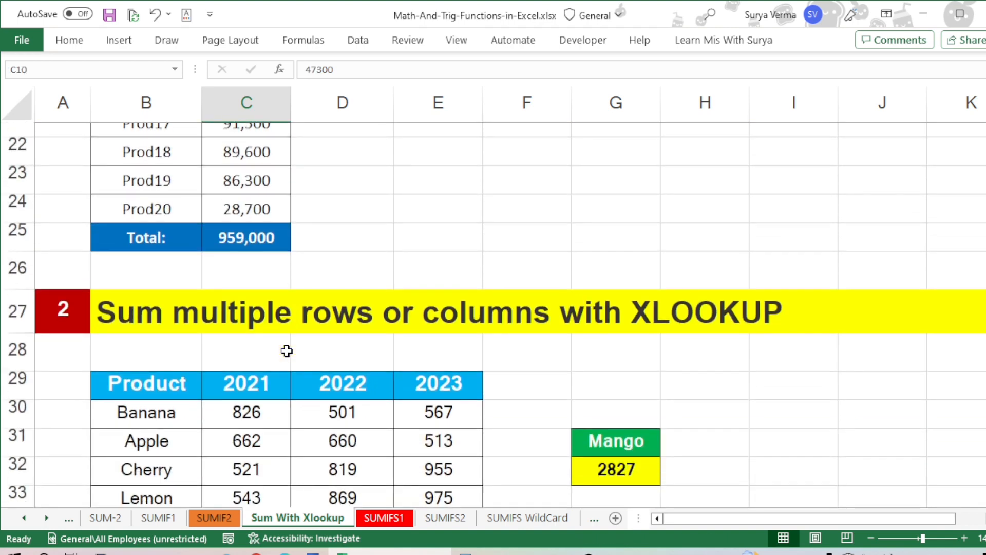
{"action": "scroll", "coordinate": [286, 351], "scroll_direction": "down", "scroll_amount": 2}
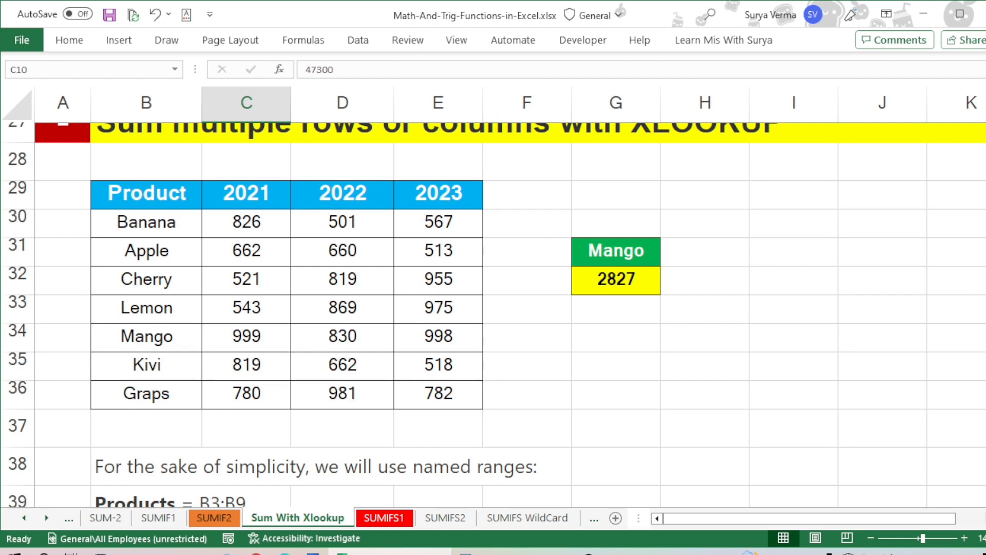
{"action": "scroll", "coordinate": [399, 237], "scroll_direction": "up", "scroll_amount": 1}
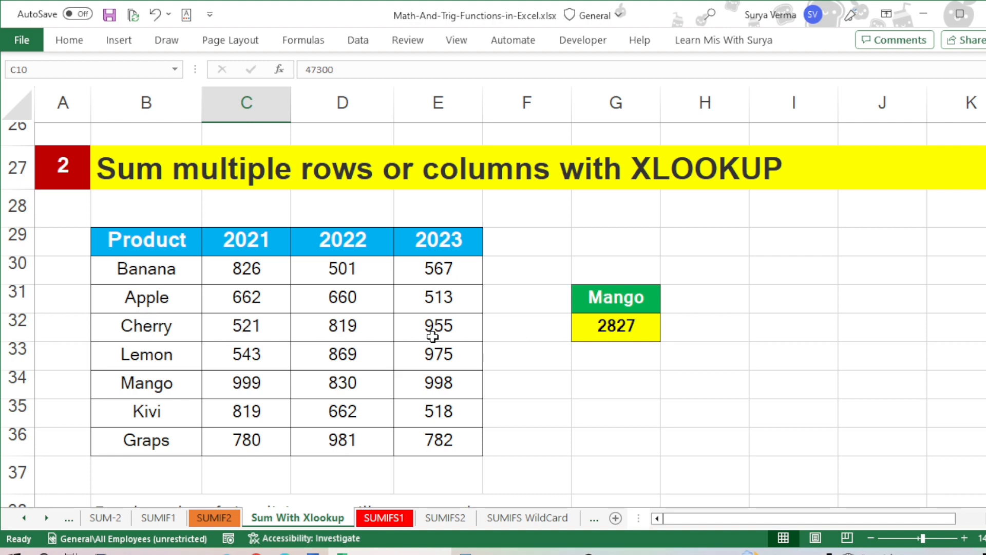
{"action": "left_click_drag", "start_coordinate": [247, 325], "coordinate": [405, 325]}
{"action": "left_click", "coordinate": [248, 324]}
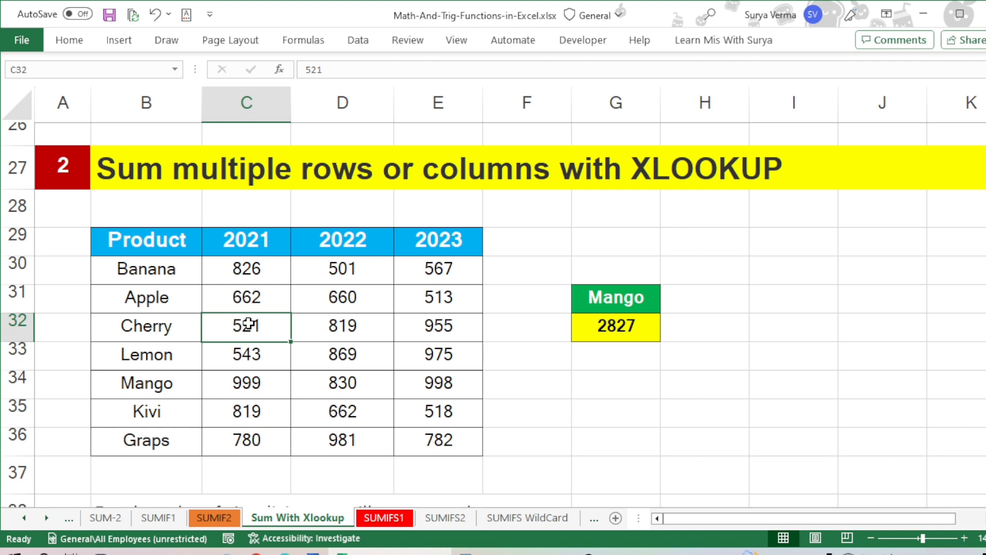
{"action": "left_click_drag", "start_coordinate": [231, 321], "coordinate": [397, 330]}
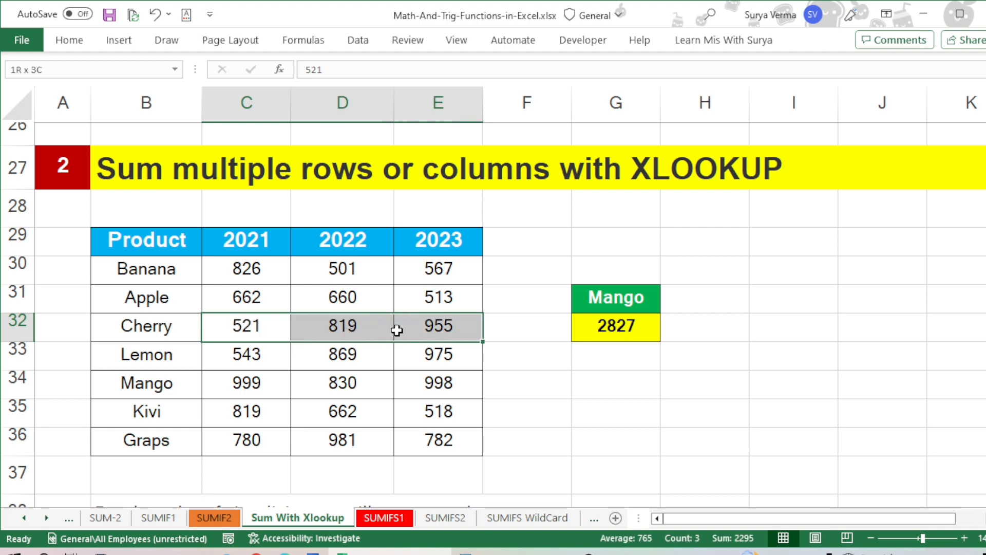
Step: Select Cherry's 2022 and 2023 values, and inspect the SUM with XLOOKUP formula in G32
{"action": "left_click_drag", "start_coordinate": [301, 325], "coordinate": [434, 326]}
{"action": "left_click", "coordinate": [434, 326]}
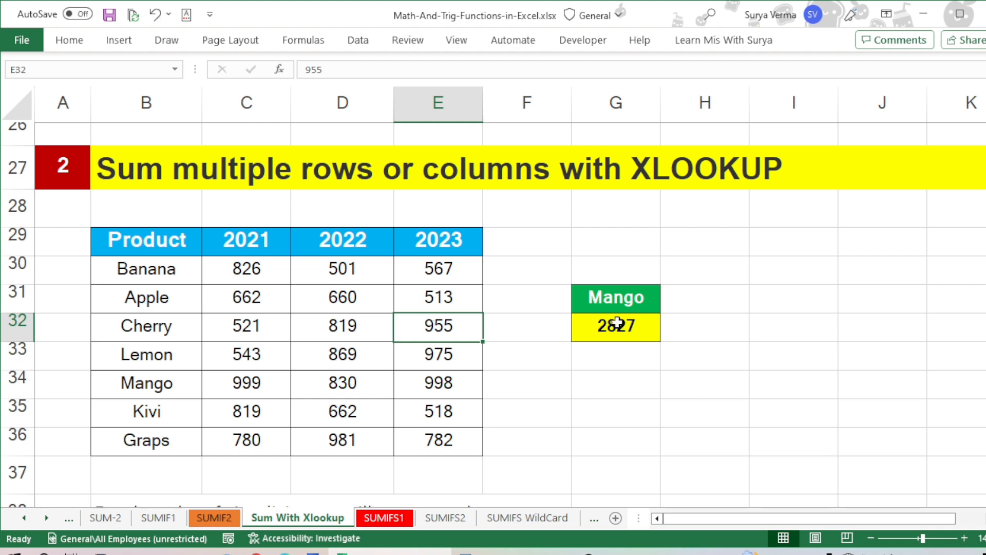
{"action": "left_click", "coordinate": [594, 320]}
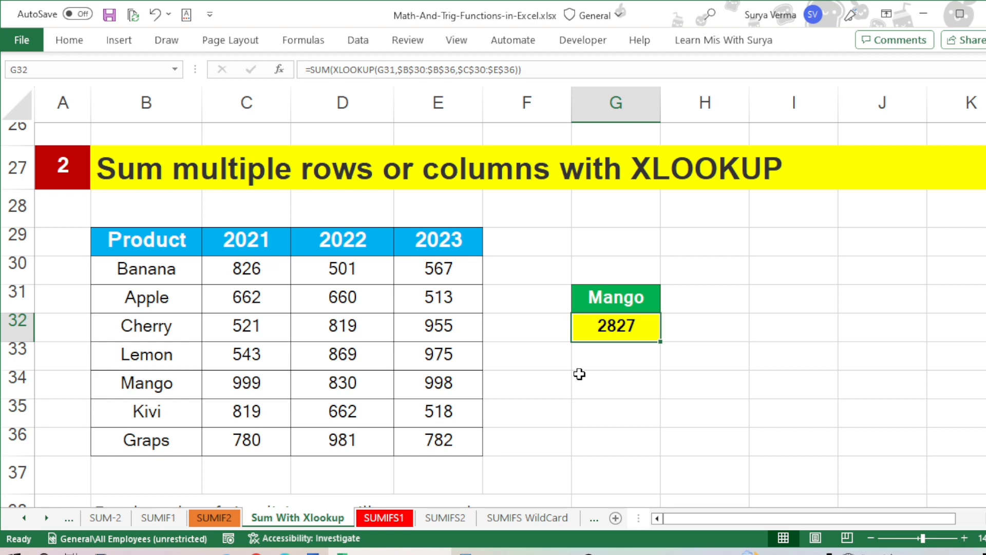
{"action": "left_click", "coordinate": [504, 70]}
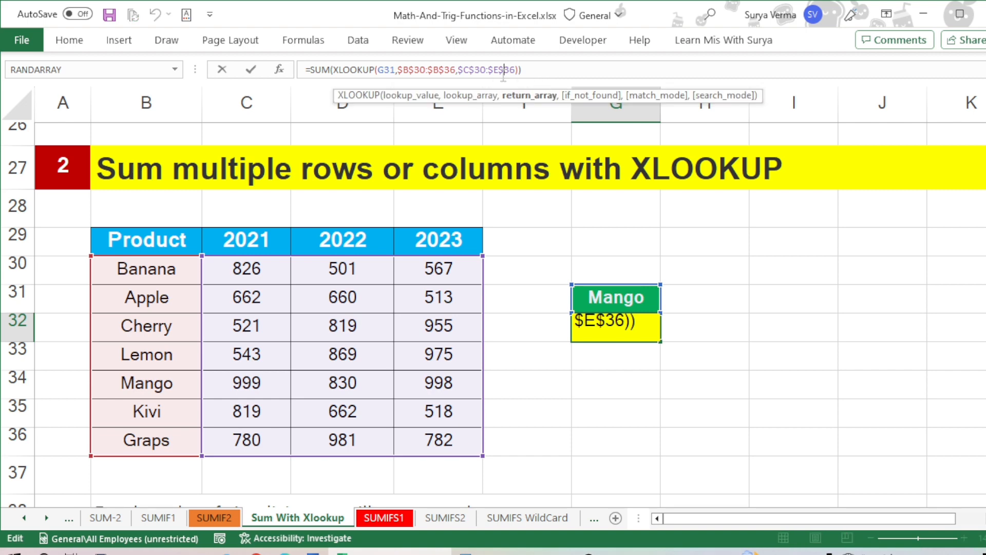
{"action": "key", "text": "Escape"}
Step: Start an XLOOKUP formula in G32 with G31 as the lookup value and the absolute range $B$30:$B$36 as the lookup array
{"action": "type", "text": "="}
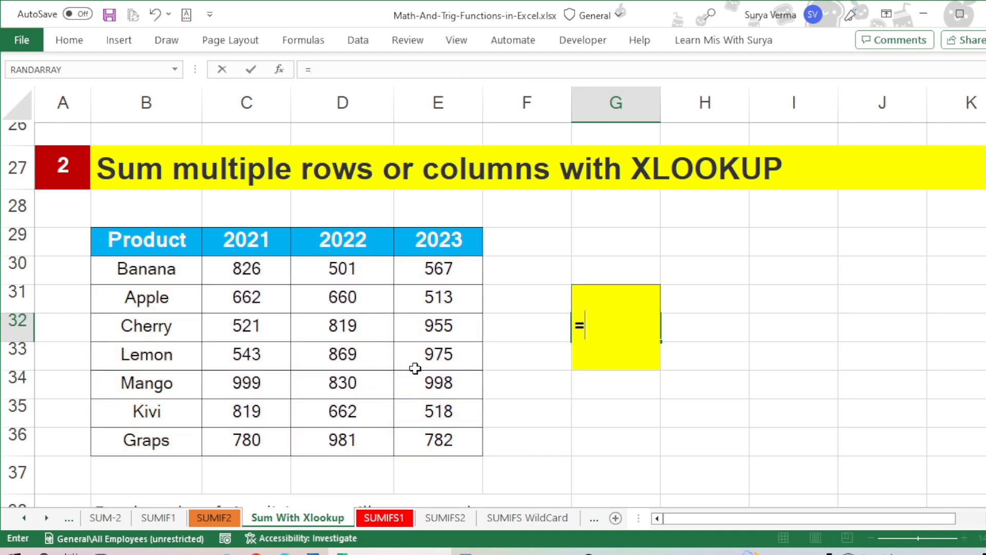
{"action": "type", "text": "xl"}
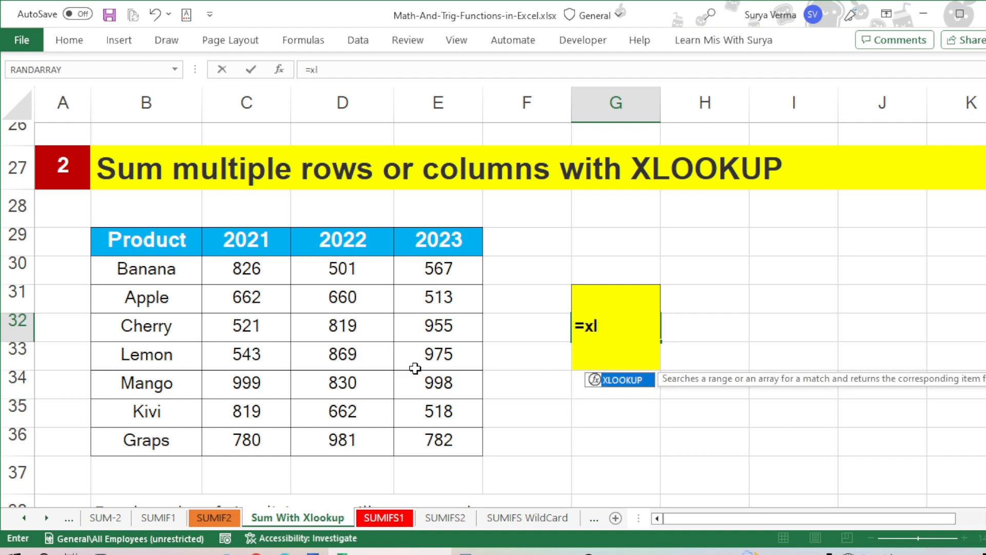
{"action": "key", "text": "Tab"}
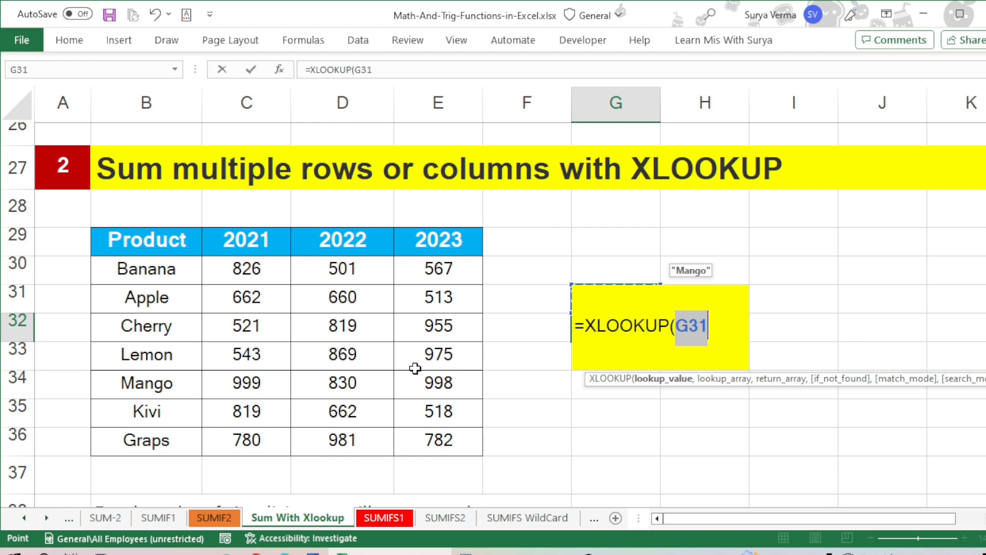
{"action": "type", "text": ","}
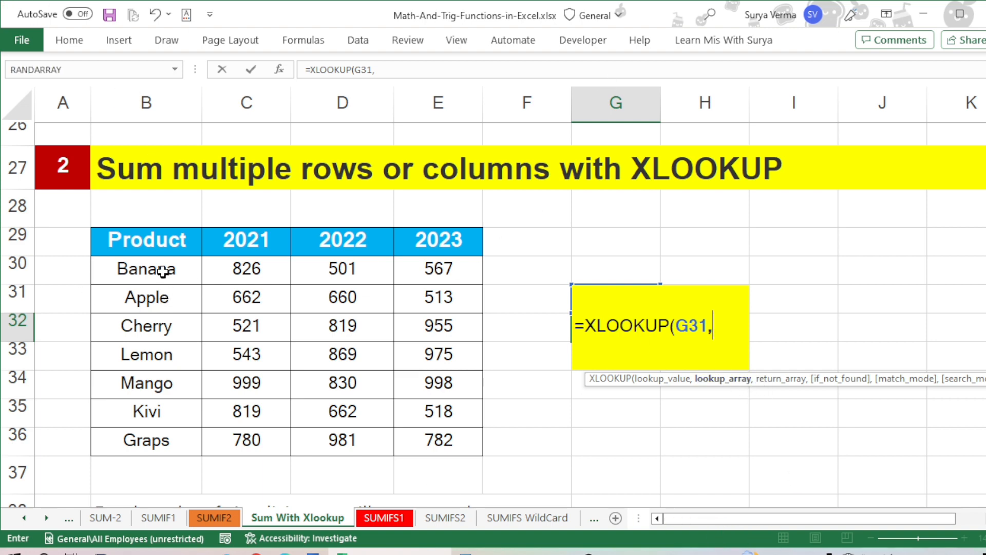
{"action": "left_click_drag", "start_coordinate": [156, 242], "coordinate": [163, 271]}
{"action": "left_click_drag", "start_coordinate": [163, 270], "coordinate": [163, 432]}
{"action": "key", "text": "F4"}
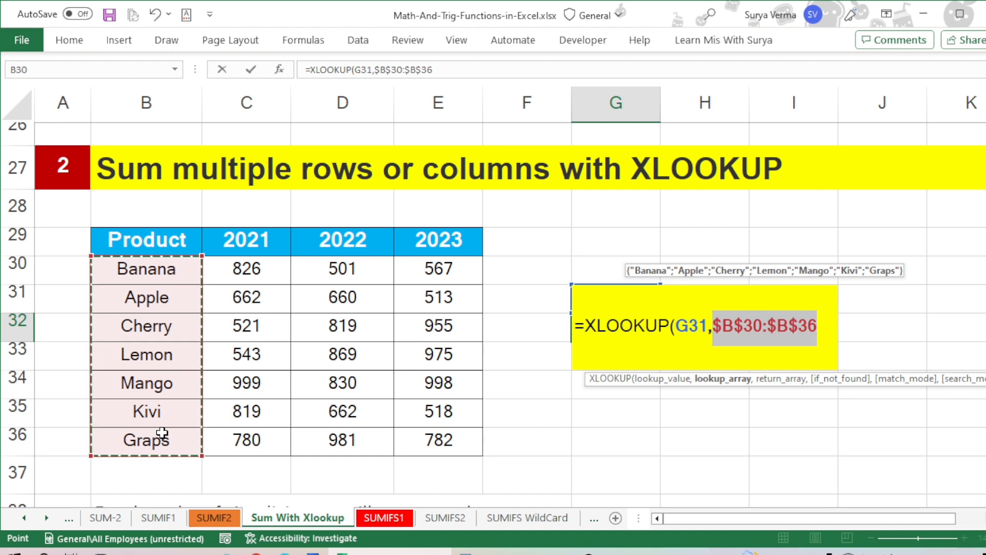
Step: Complete the XLOOKUP in G32 with the absolute range $C$30:$E$36 as the return array
{"action": "type", "text": ","}
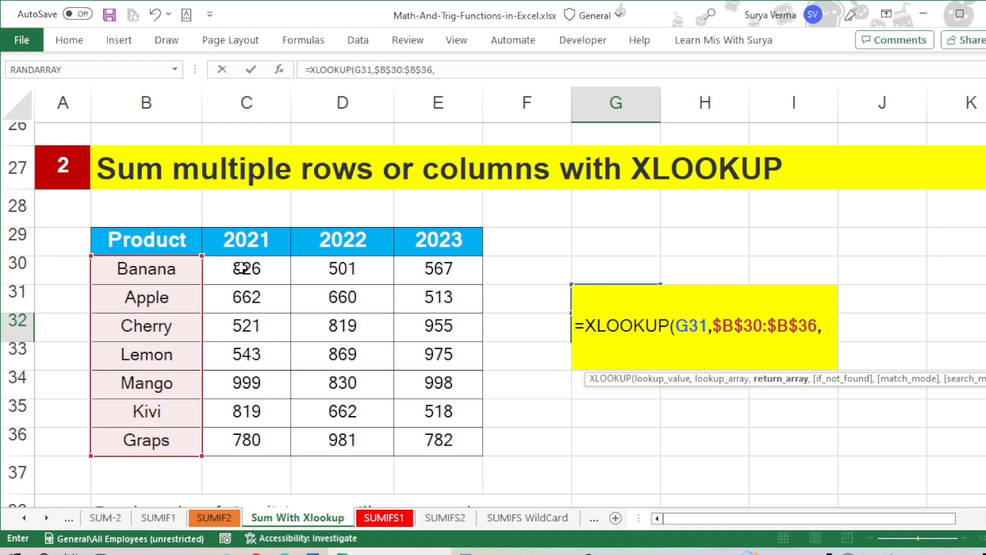
{"action": "left_click_drag", "start_coordinate": [241, 267], "coordinate": [434, 436]}
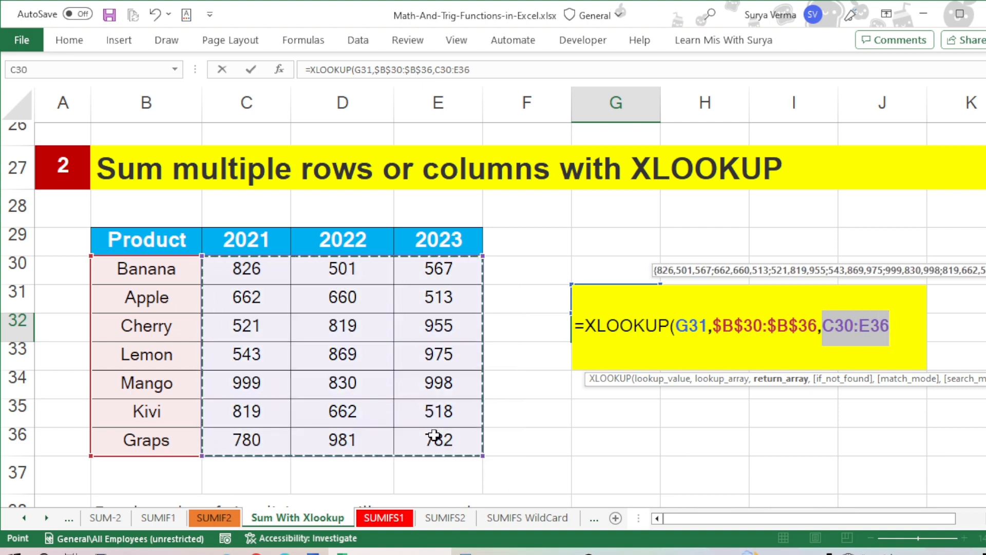
{"action": "key", "text": "F4"}
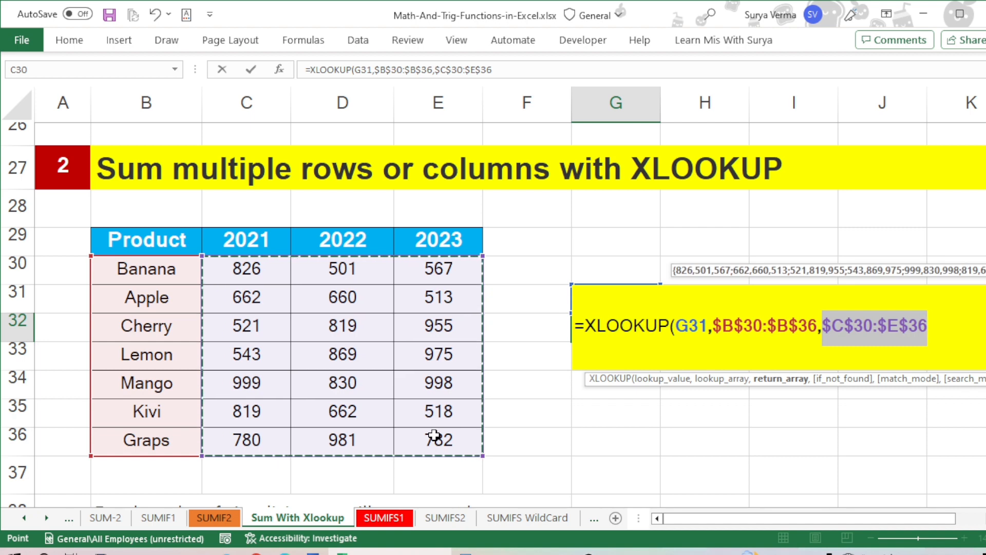
{"action": "type", "text": ")"}
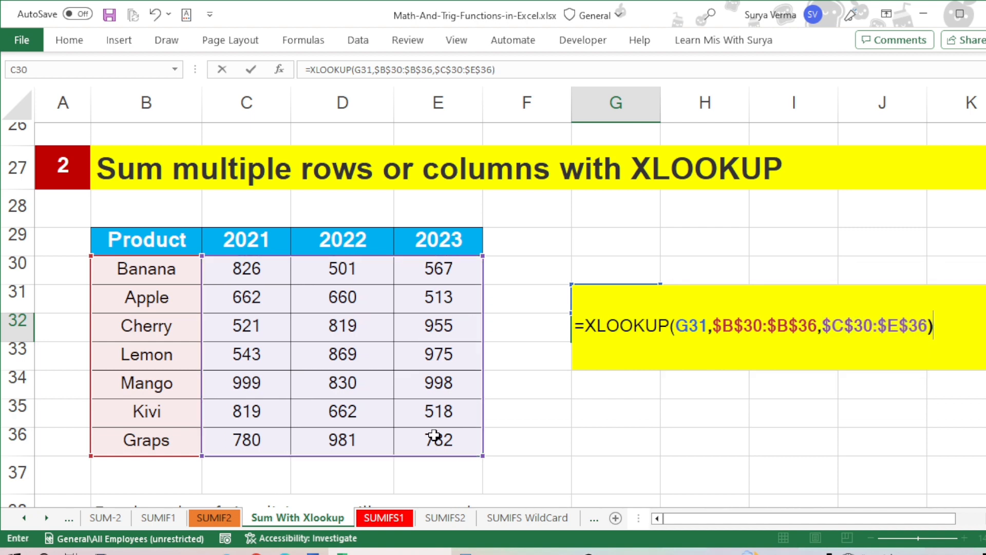
{"action": "key", "text": "Return"}
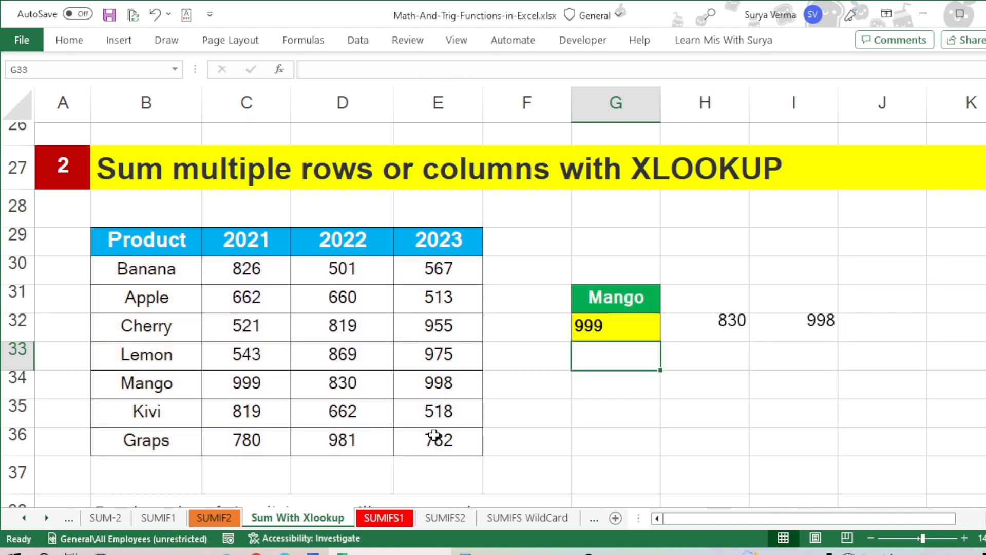
Step: Examine the spilled XLOOKUP result starting in G32 and the product it looks up in G31
{"action": "key", "text": "Up"}
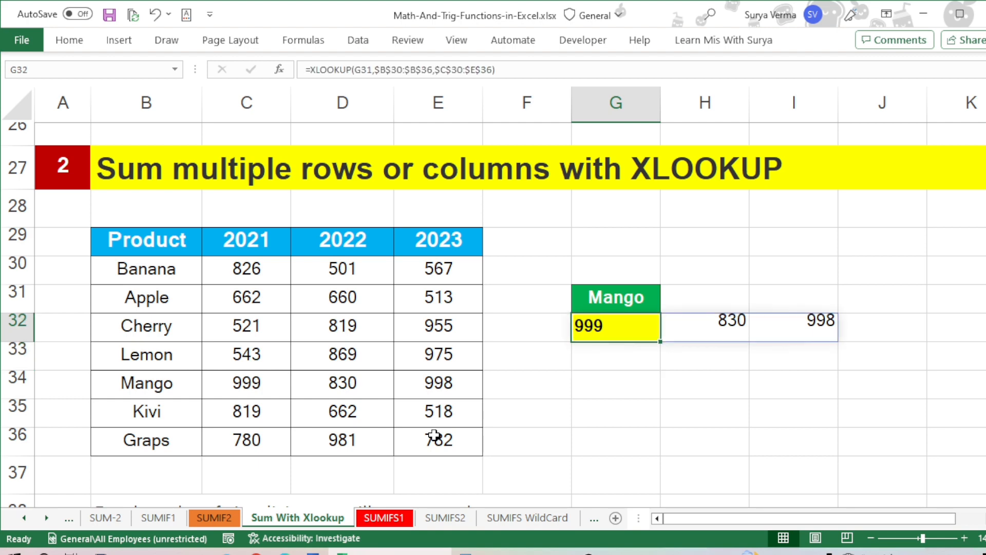
{"action": "key", "text": "Left"}
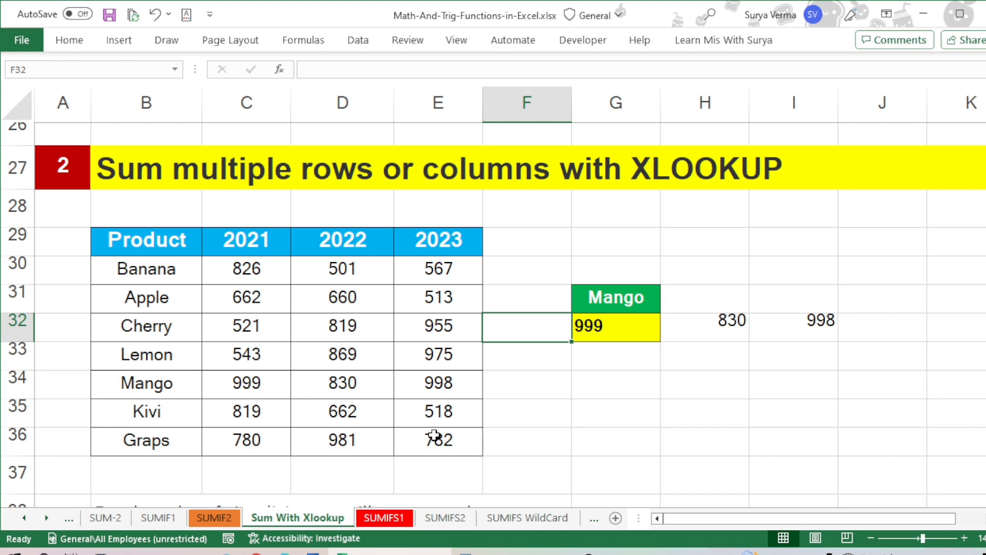
{"action": "key", "text": "Up"}
{"action": "key", "text": "Right"}
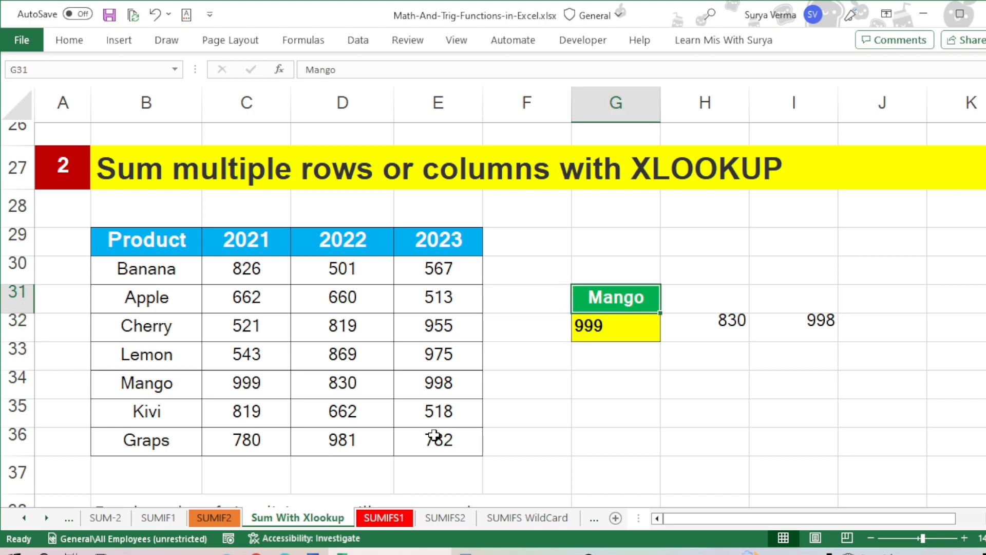
{"action": "key", "text": "Down"}
{"action": "key", "text": "Down"}
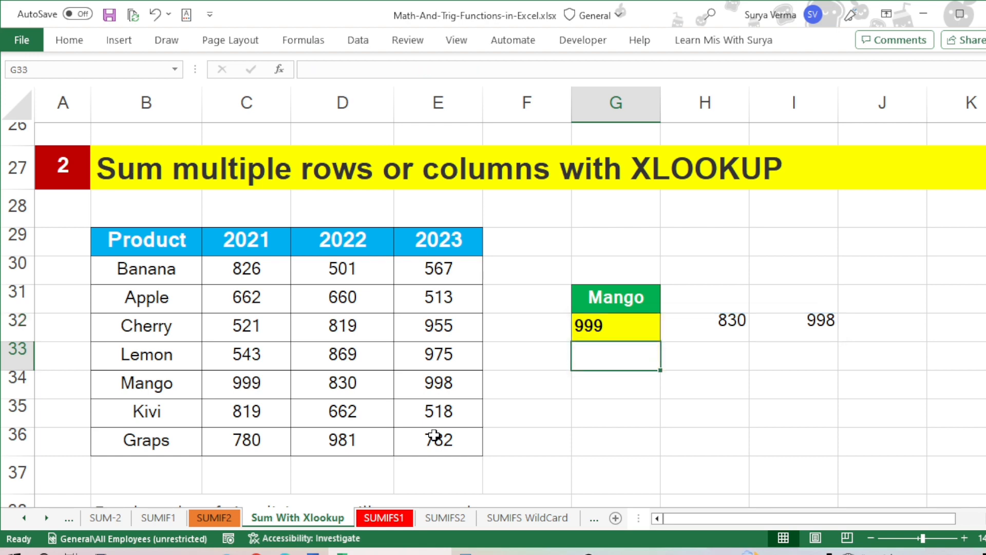
{"action": "key", "text": "Up"}
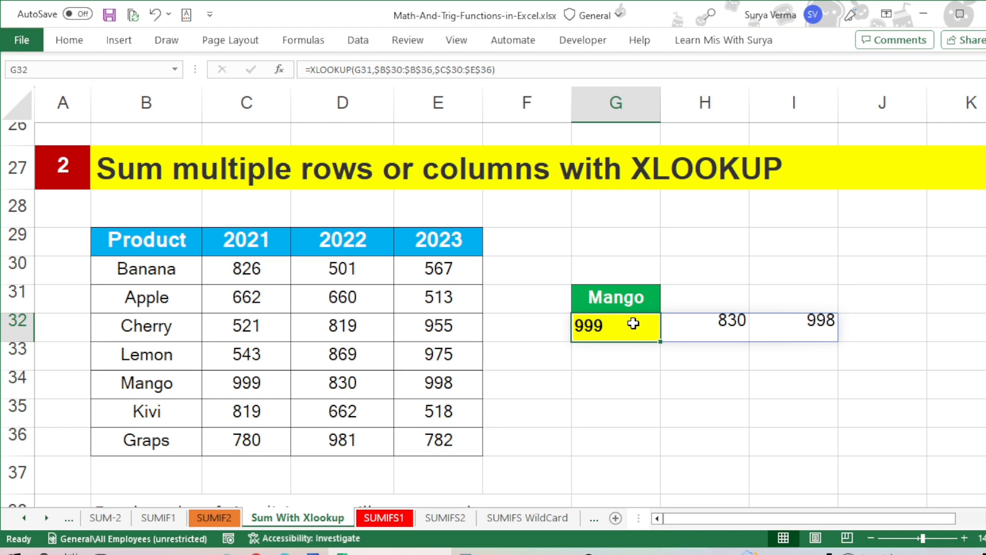
{"action": "left_click", "coordinate": [313, 69]}
{"action": "type", "text": "sum"}
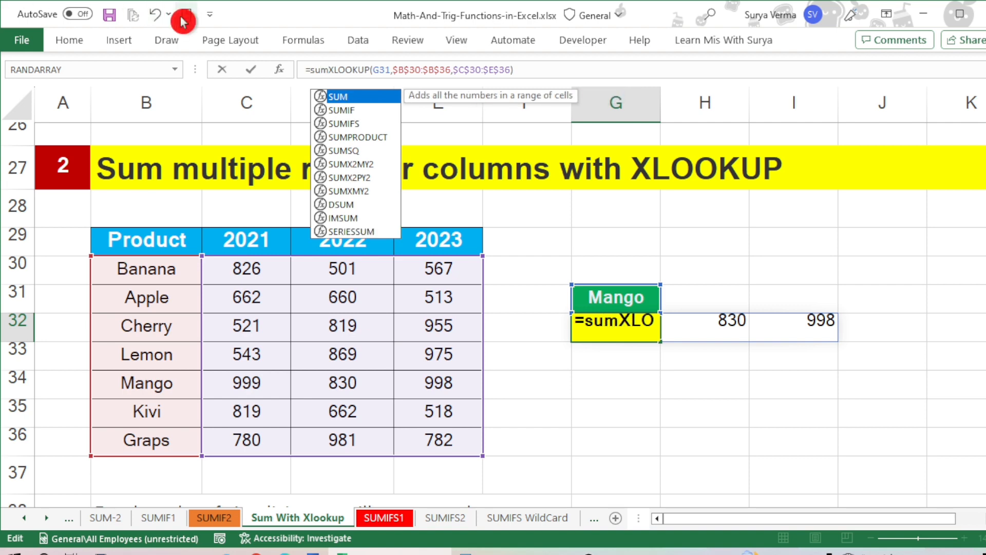
{"action": "type", "text": "("}
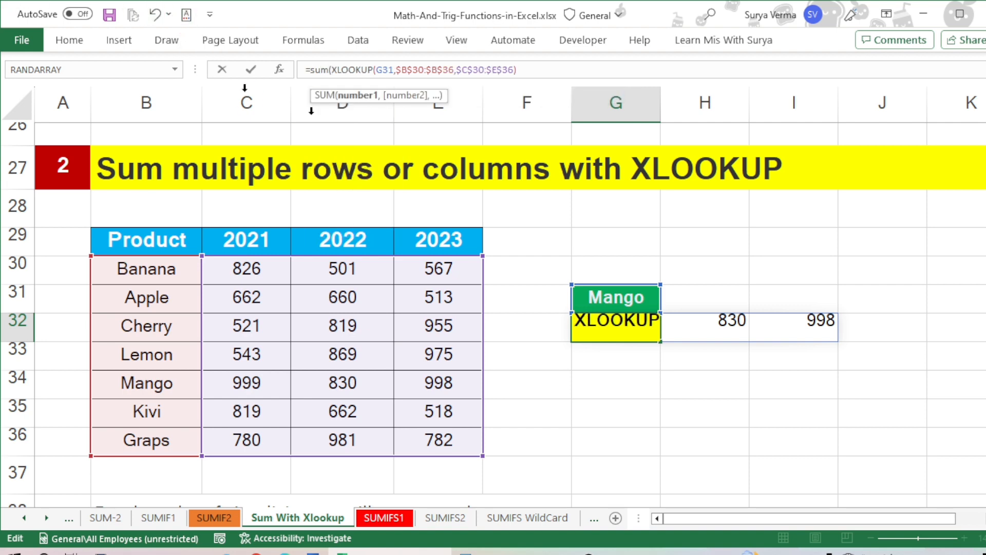
{"action": "left_click", "coordinate": [524, 72]}
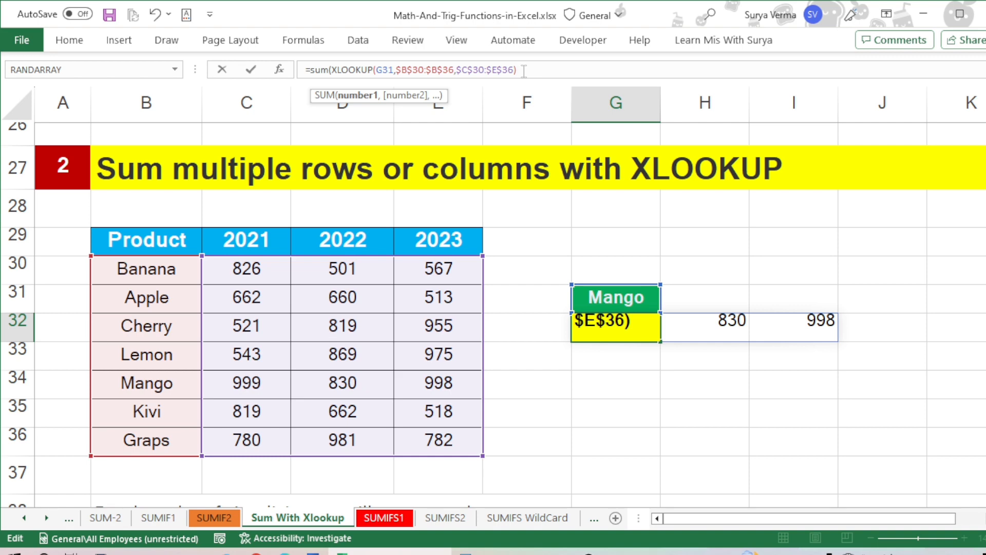
{"action": "type", "text": ")"}
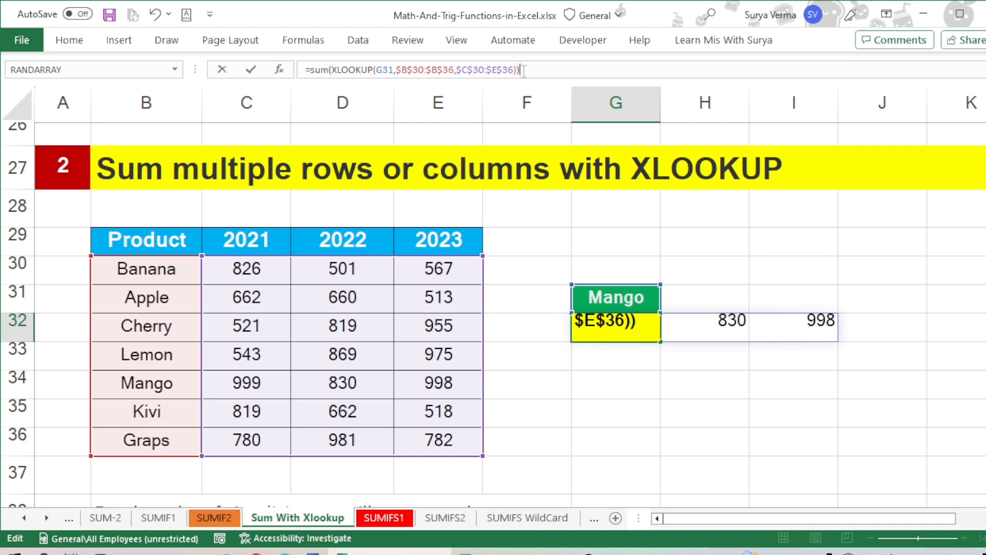
{"action": "key", "text": "Escape"}
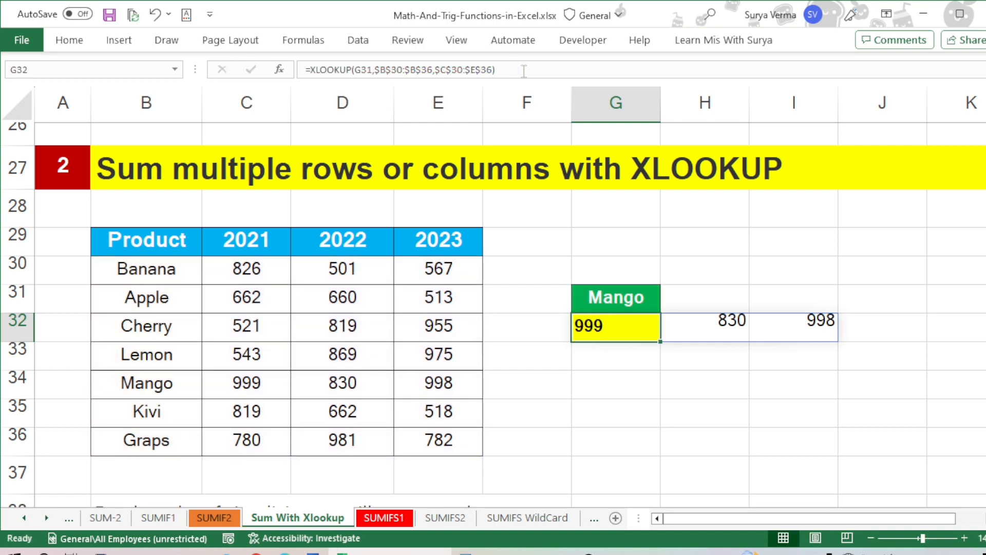
Step: Wrap the XLOOKUP in G32 in SUM so the formula reads =SUM(XLOOKUP(G31,$B$30:$B$36,$C$30:$E$36))
{"action": "double_click", "coordinate": [594, 322]}
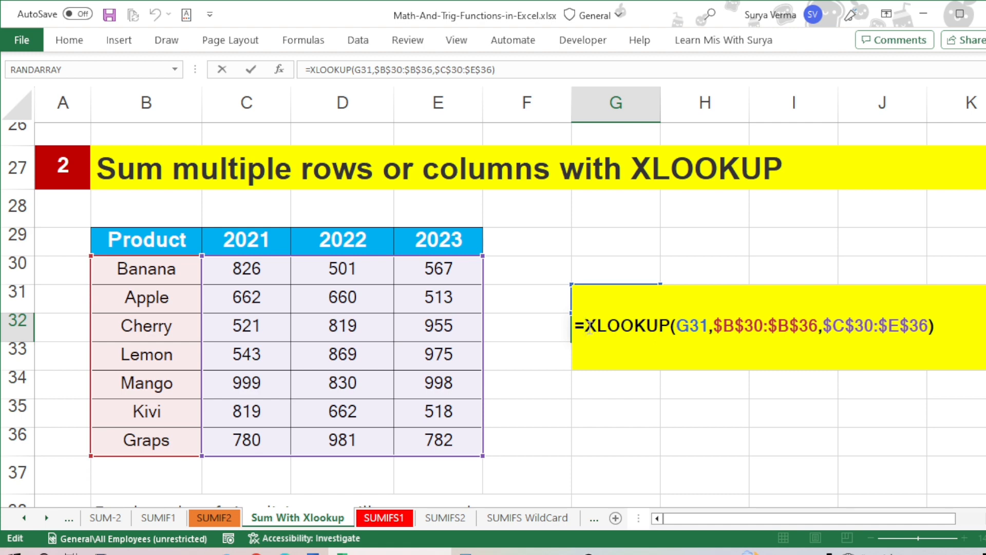
{"action": "type", "text": "Sum"}
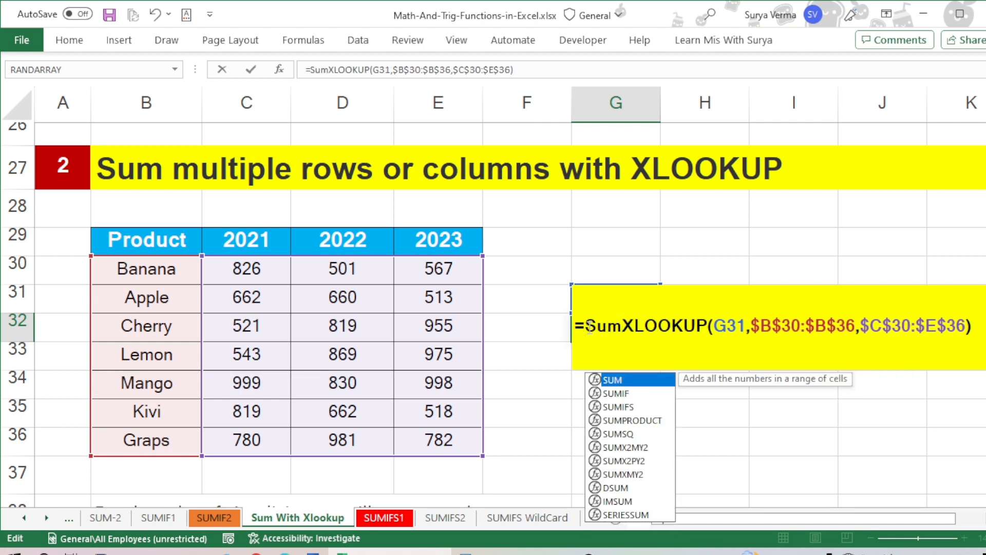
{"action": "type", "text": "("}
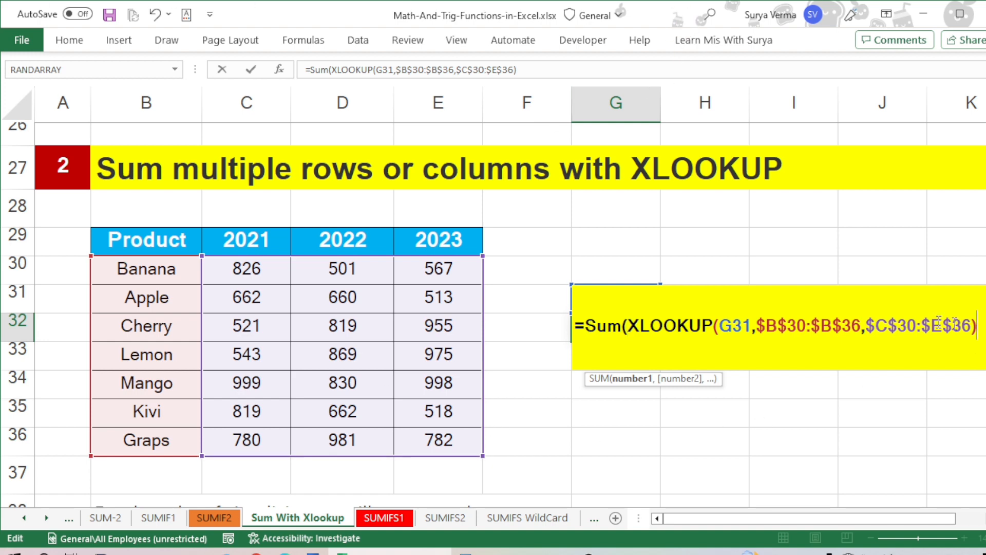
{"action": "type", "text": ")"}
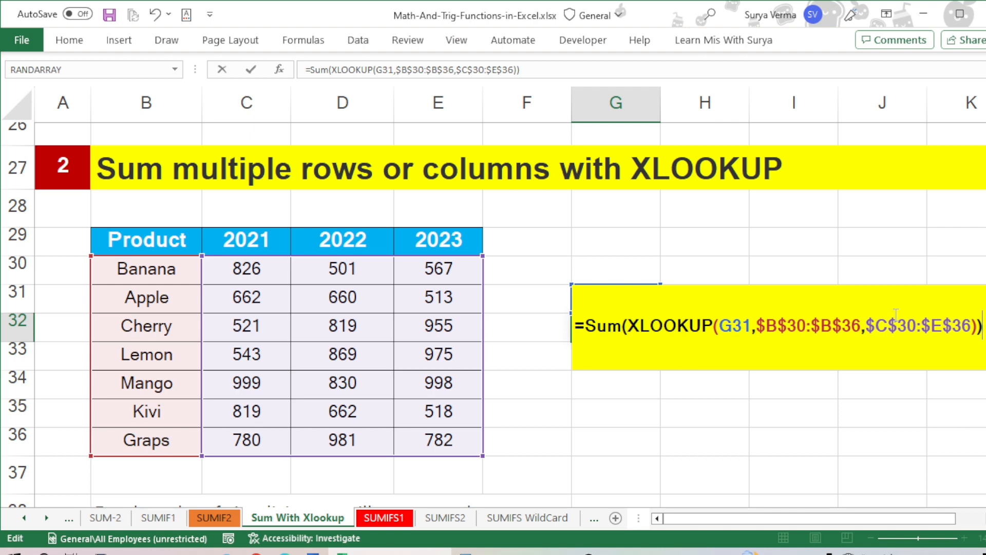
{"action": "key", "text": "Return"}
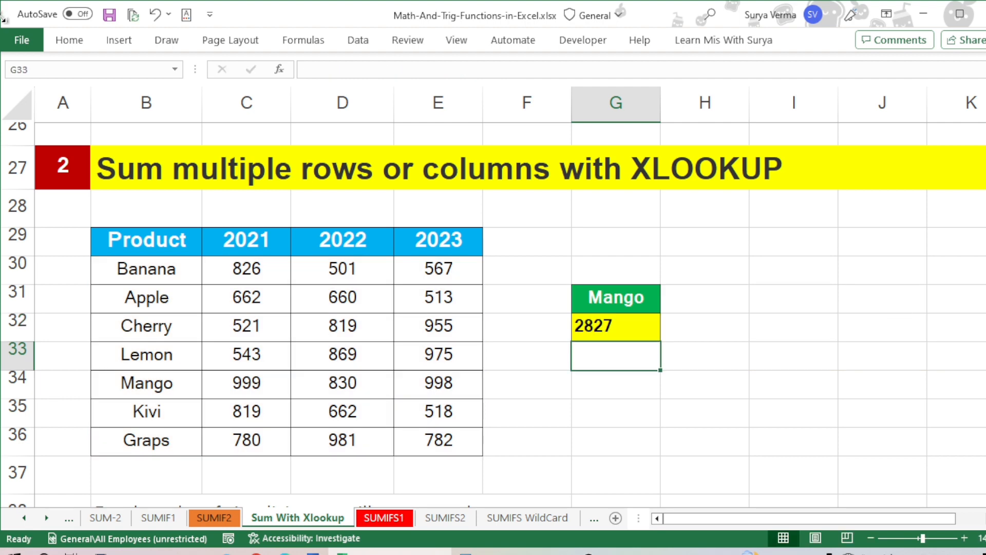
Step: Check the G32 total against the sum of Mango's 2021 to 2023 values in C34:E34
{"action": "left_click", "coordinate": [721, 324]}
{"action": "left_click_drag", "start_coordinate": [721, 324], "coordinate": [635, 332]}
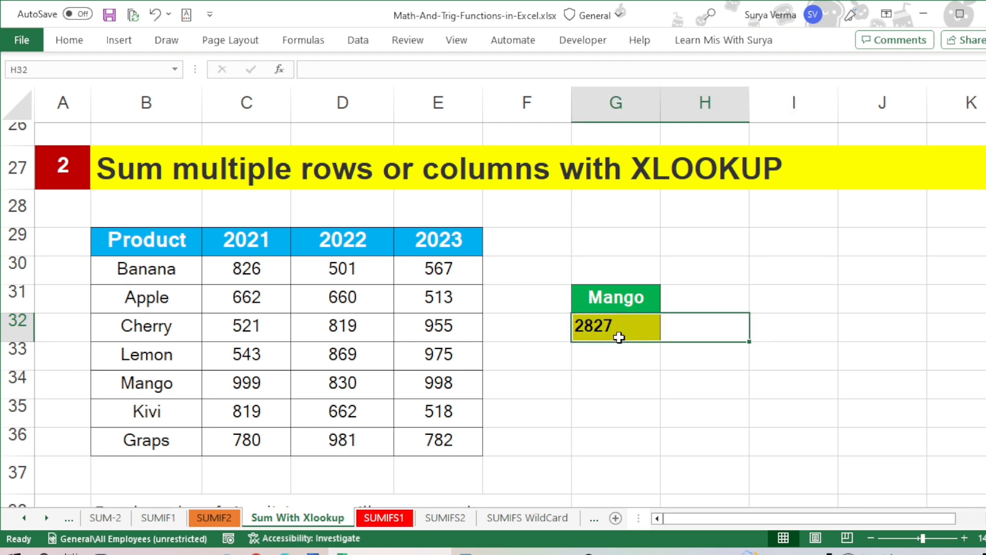
{"action": "left_click", "coordinate": [620, 331]}
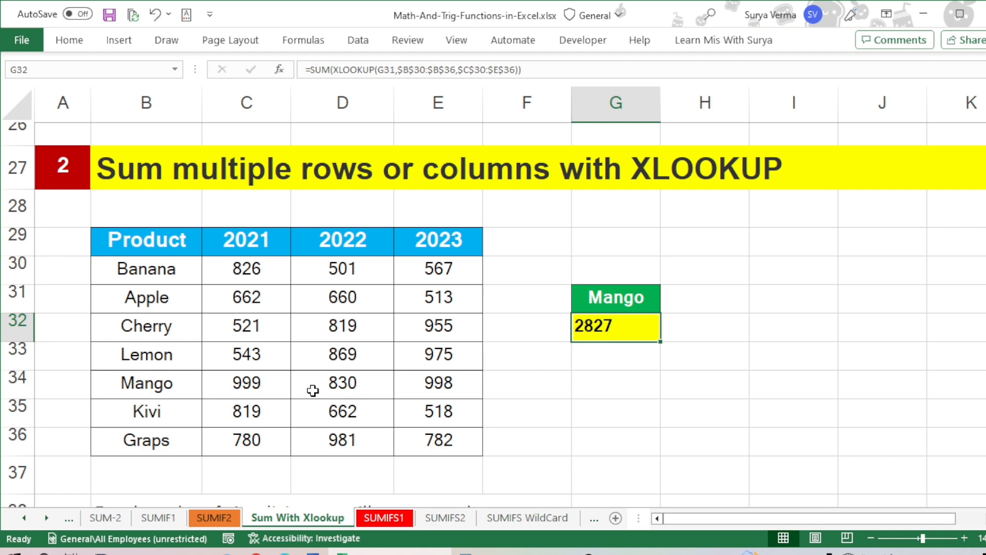
{"action": "left_click_drag", "start_coordinate": [255, 381], "coordinate": [410, 379]}
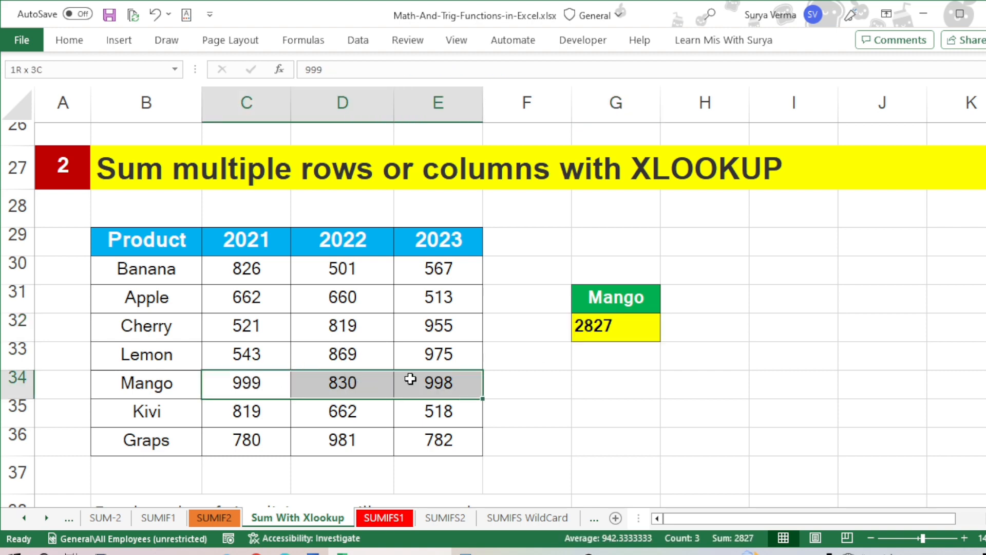
Step: Change the product in G31 to Apple and select Apple's values in C31:E31 to compare their sum with G32
{"action": "left_click", "coordinate": [620, 302]}
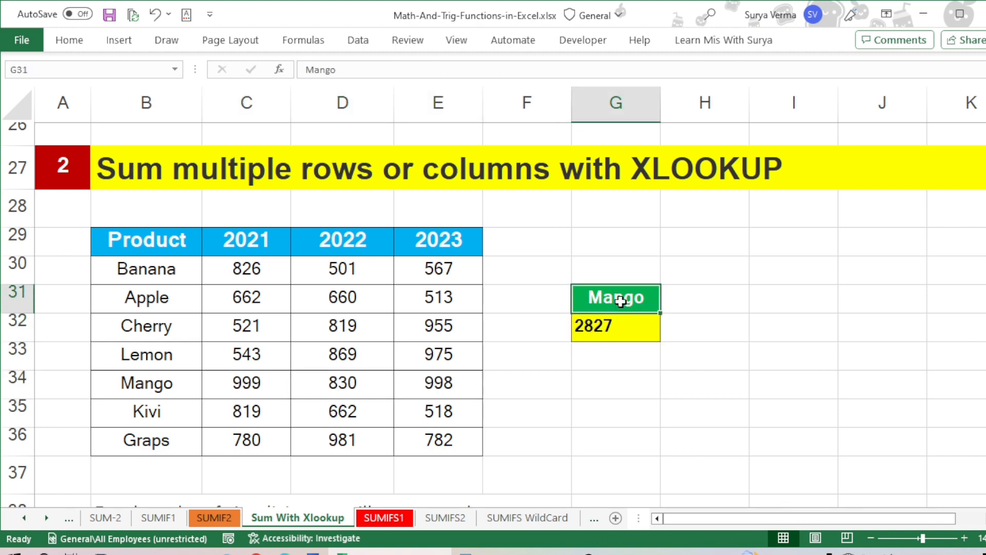
{"action": "type", "text": "A"}
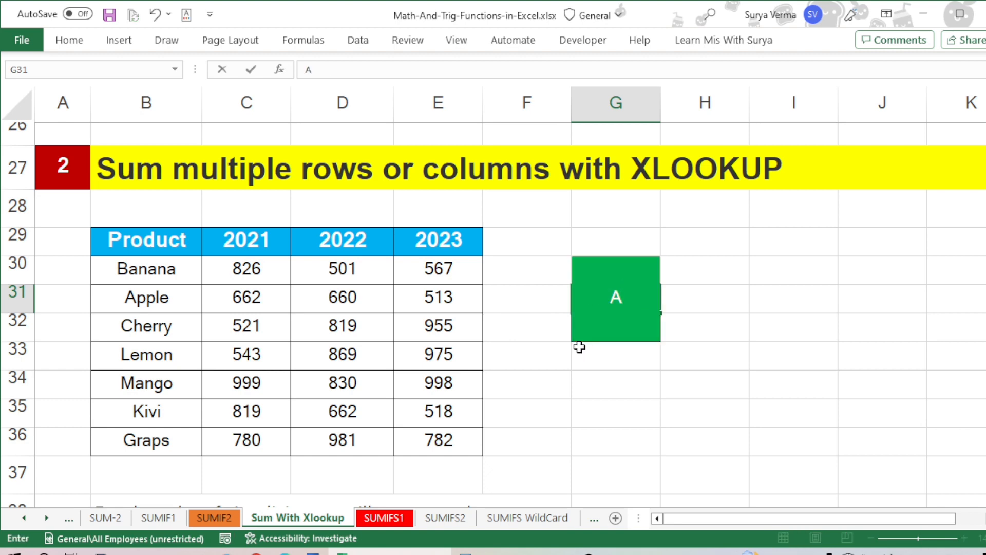
{"action": "type", "text": "pple"}
{"action": "key", "text": "Return"}
{"action": "key", "text": "Up"}
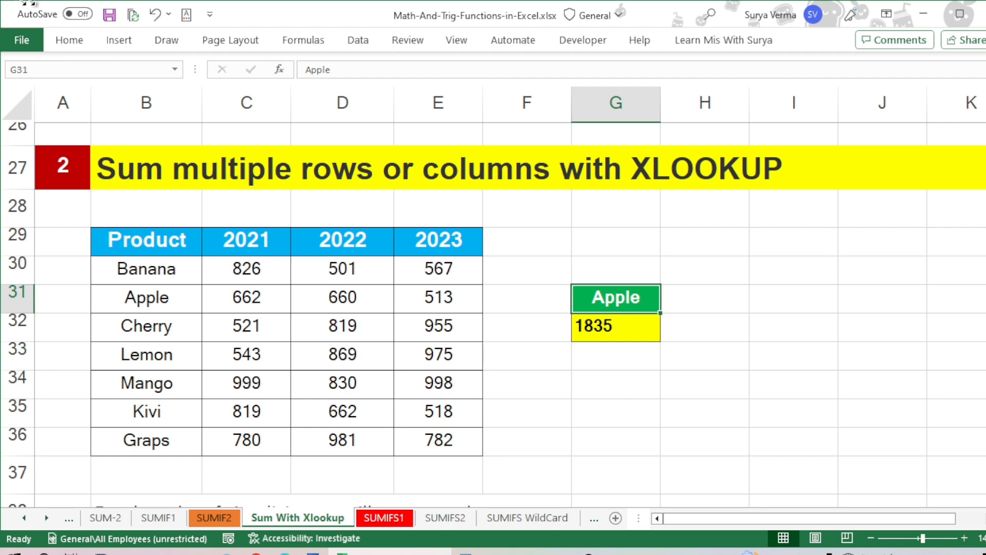
{"action": "left_click_drag", "start_coordinate": [234, 301], "coordinate": [407, 295]}
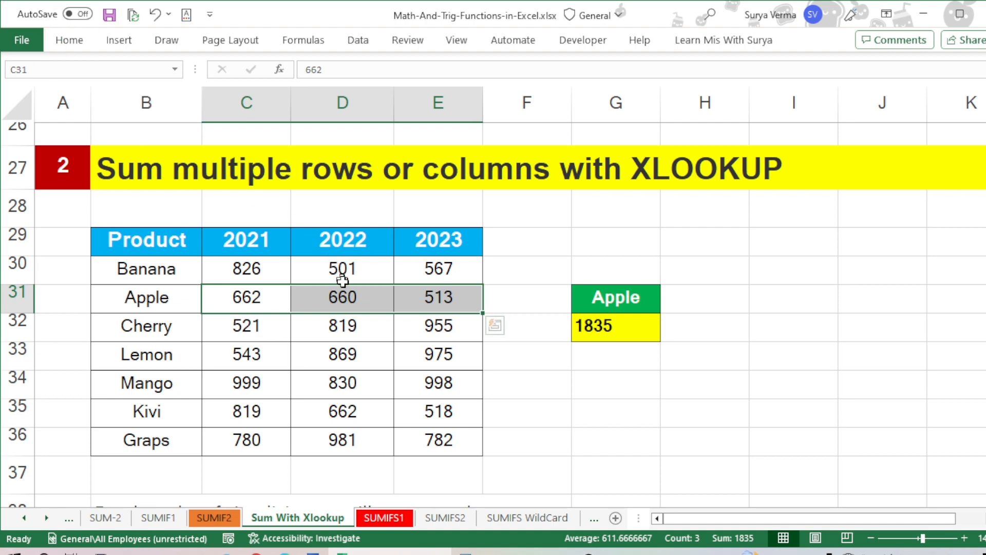
Step: Examine the third example's sales table and its sales periods in B47:B53
{"action": "left_click", "coordinate": [350, 295]}
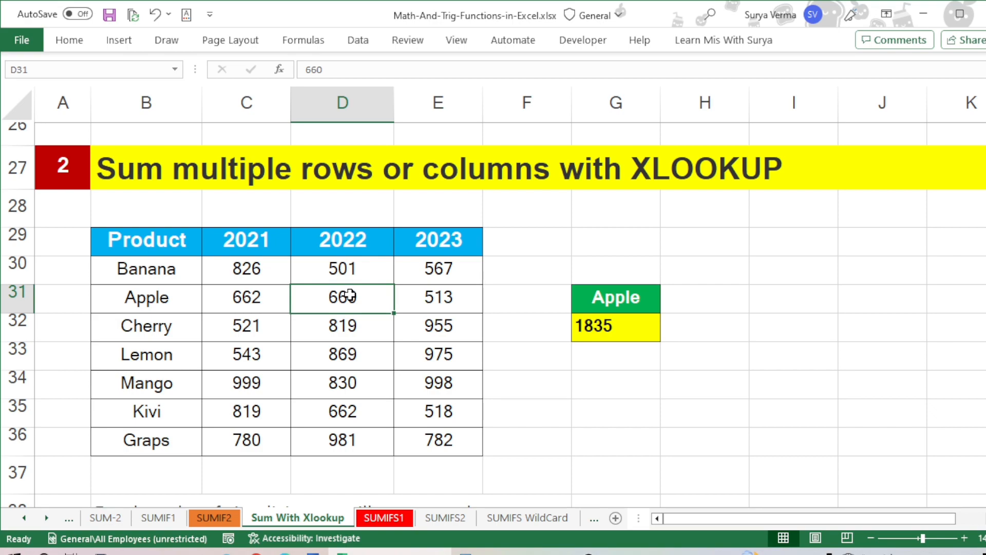
{"action": "scroll", "coordinate": [350, 295], "scroll_direction": "down", "scroll_amount": 8}
{"action": "scroll", "coordinate": [349, 293], "scroll_direction": "up", "scroll_amount": 2}
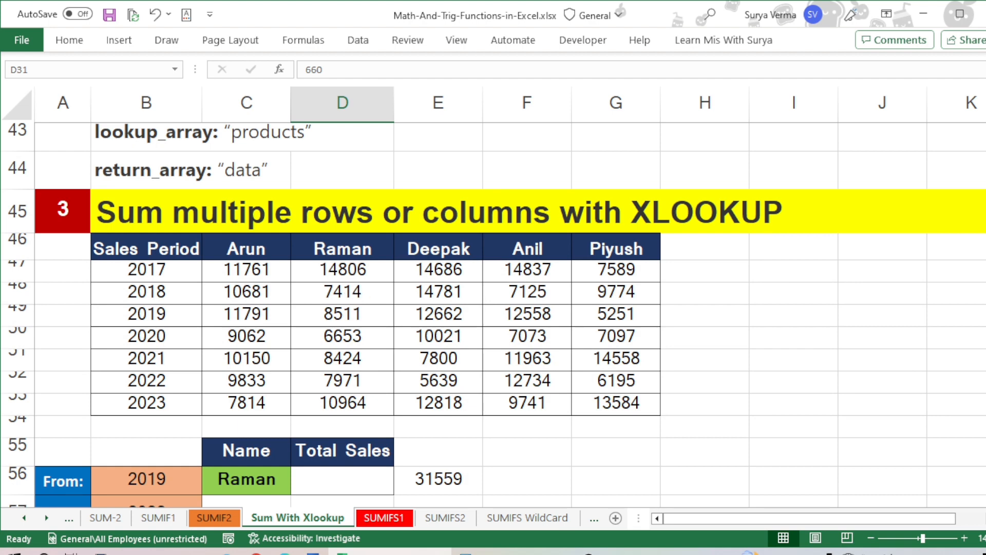
{"action": "scroll", "coordinate": [495, 314], "scroll_direction": "down", "scroll_amount": 1}
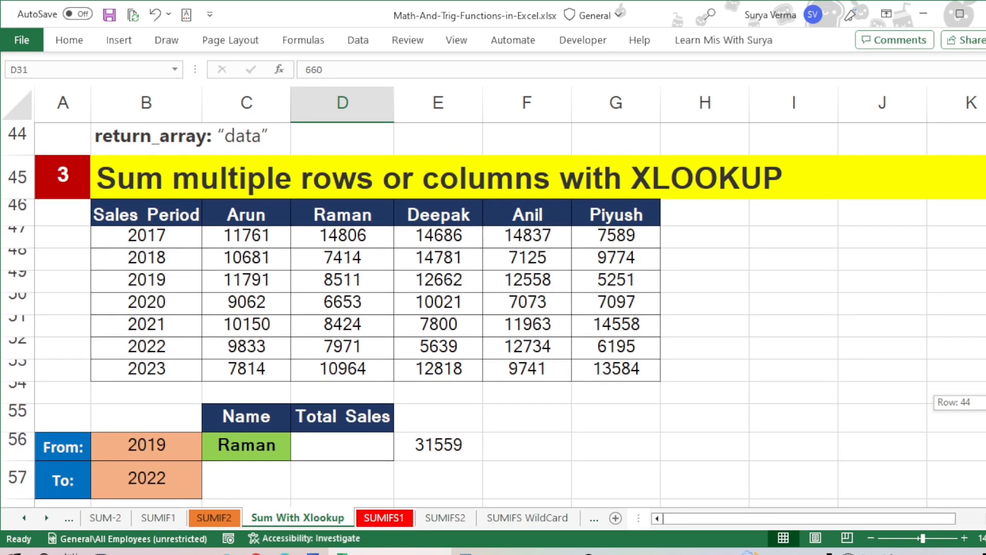
{"action": "scroll", "coordinate": [495, 315], "scroll_direction": "down", "scroll_amount": 1}
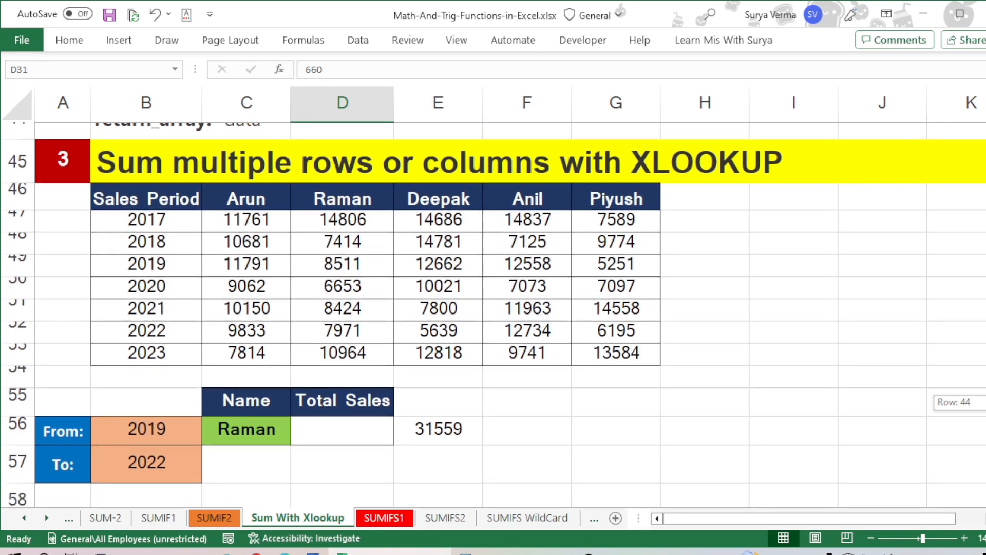
{"action": "scroll", "coordinate": [495, 313], "scroll_direction": "down", "scroll_amount": 1}
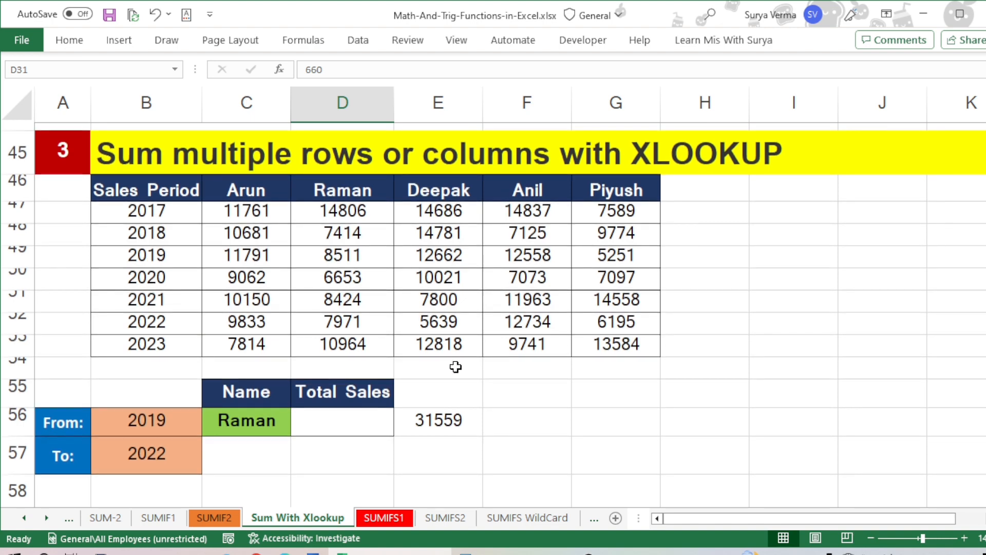
{"action": "left_click", "coordinate": [190, 195]}
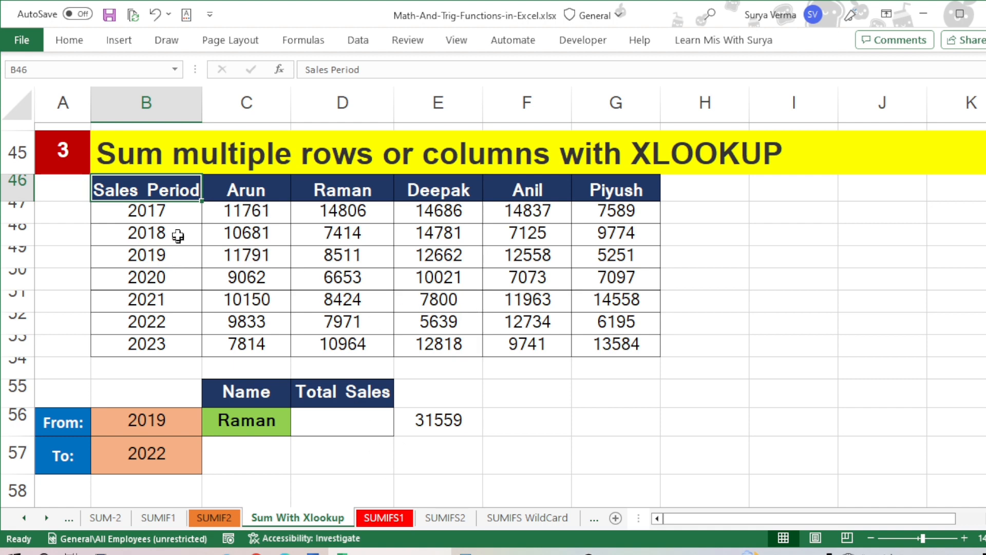
{"action": "left_click", "coordinate": [179, 212]}
{"action": "left_click_drag", "start_coordinate": [180, 226], "coordinate": [180, 336]}
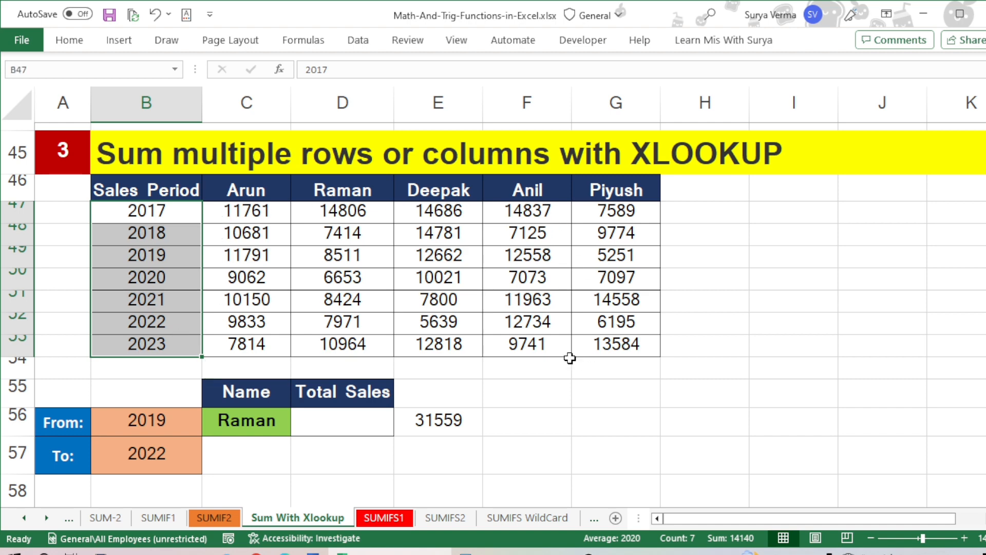
{"action": "left_click", "coordinate": [557, 414]}
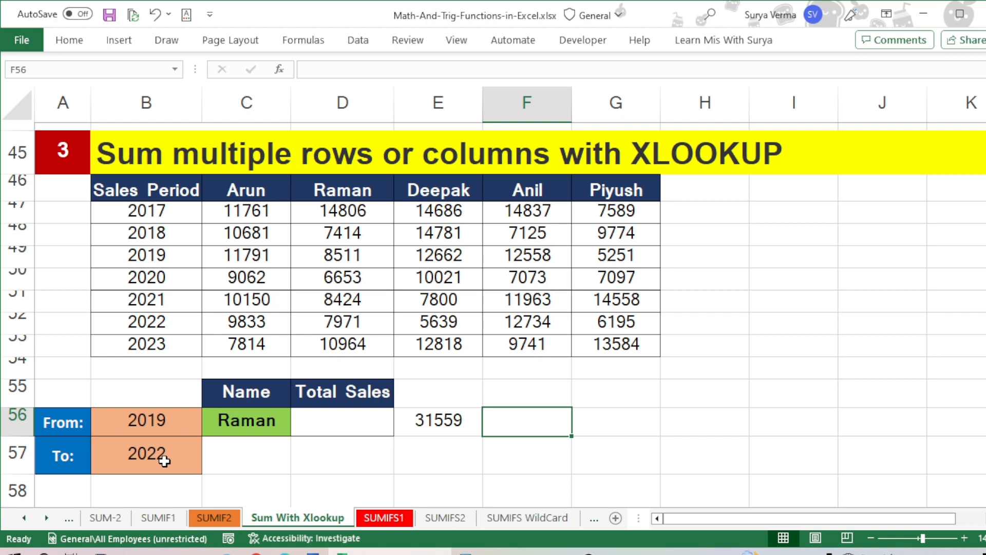
Step: Review the lookup name in C56, the From and To years in B56:B57, and the Total Sales cell D56
{"action": "left_click", "coordinate": [258, 420]}
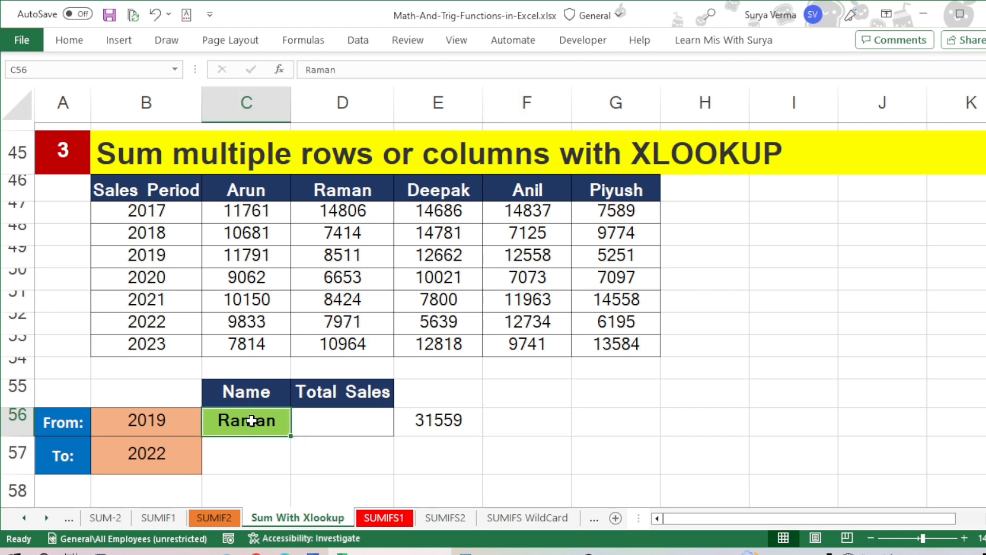
{"action": "left_click", "coordinate": [166, 420]}
{"action": "left_click_drag", "start_coordinate": [166, 420], "coordinate": [169, 440]}
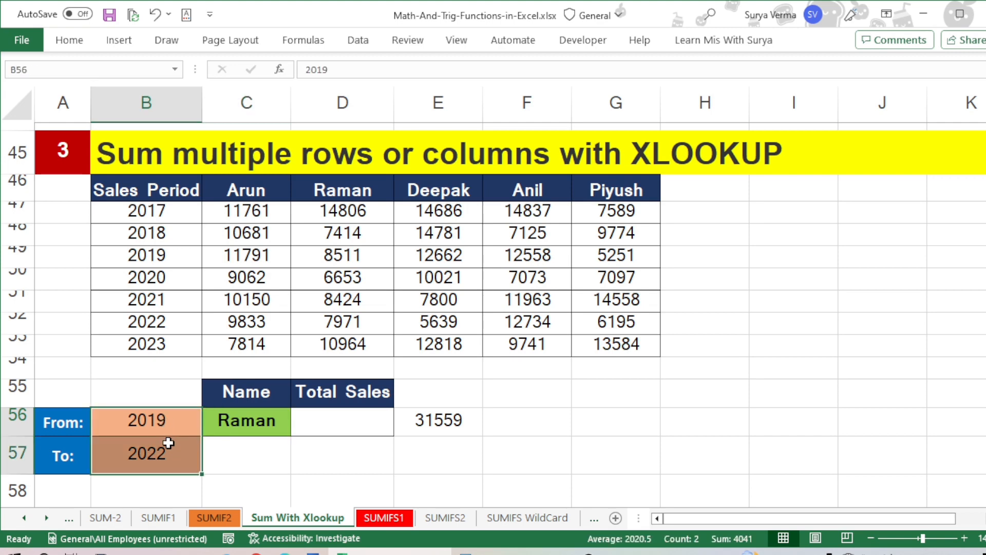
{"action": "left_click", "coordinate": [169, 440]}
{"action": "left_click", "coordinate": [327, 420]}
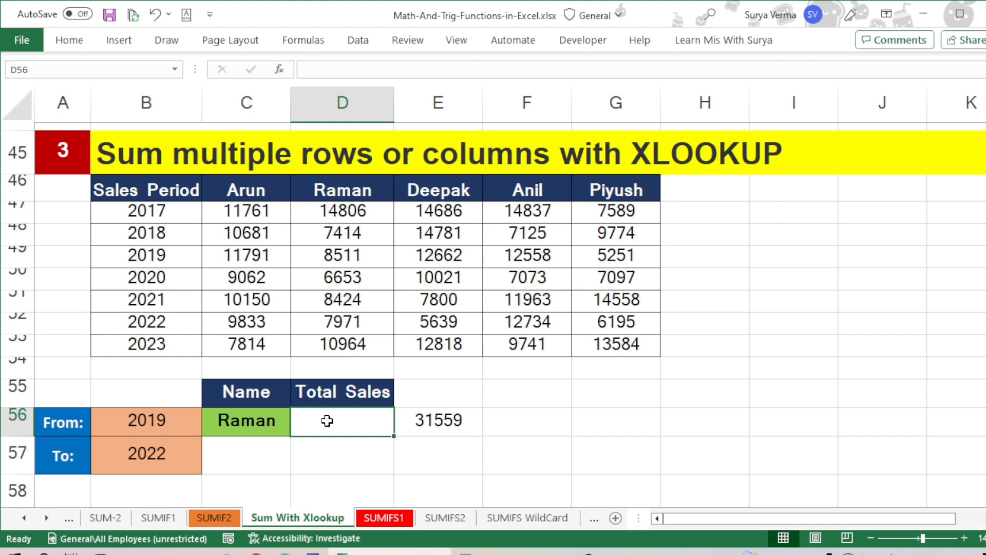
Step: Revisit the From and To products in F4:F5 and the SUM with XLOOKUP formula in G32, returning to the third example
{"action": "scroll", "coordinate": [581, 273], "scroll_direction": "up", "scroll_amount": 15}
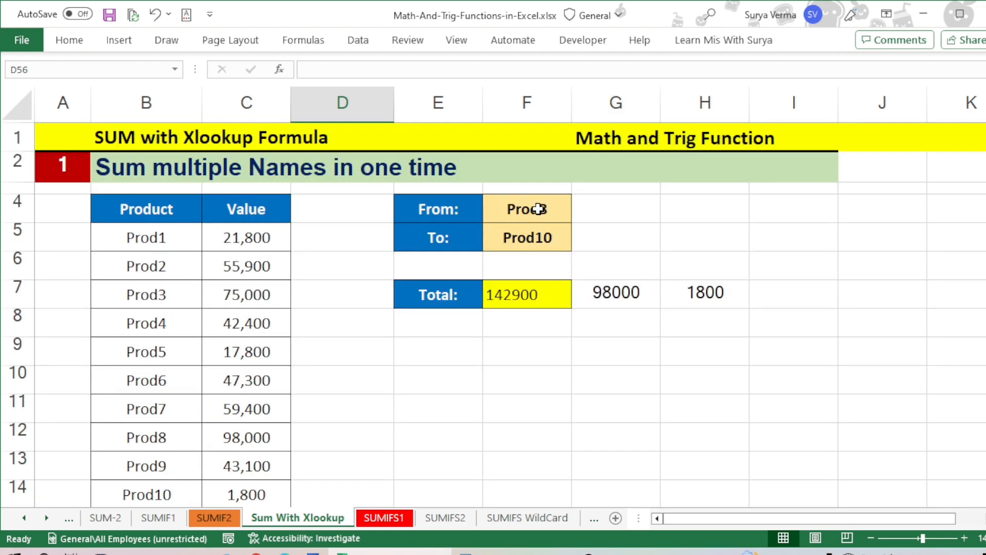
{"action": "left_click_drag", "start_coordinate": [538, 207], "coordinate": [543, 228]}
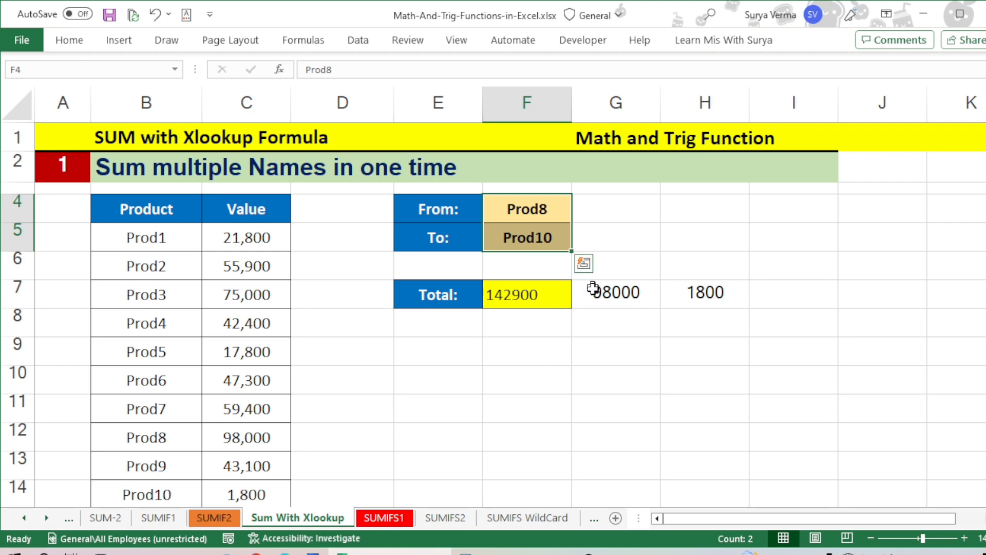
{"action": "scroll", "coordinate": [594, 291], "scroll_direction": "down", "scroll_amount": 11}
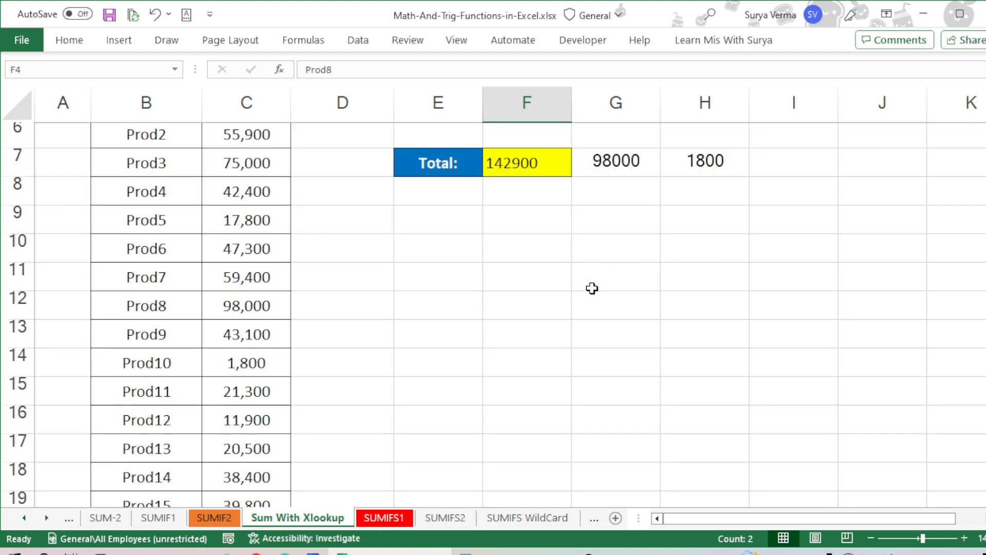
{"action": "scroll", "coordinate": [592, 288], "scroll_direction": "down", "scroll_amount": 2}
{"action": "scroll", "coordinate": [593, 286], "scroll_direction": "up", "scroll_amount": 5}
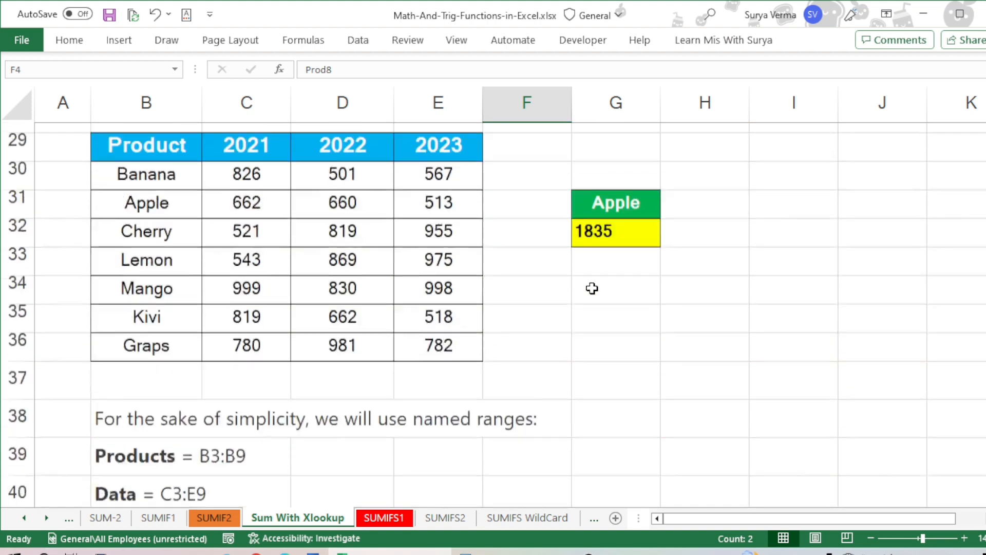
{"action": "left_click", "coordinate": [597, 268]}
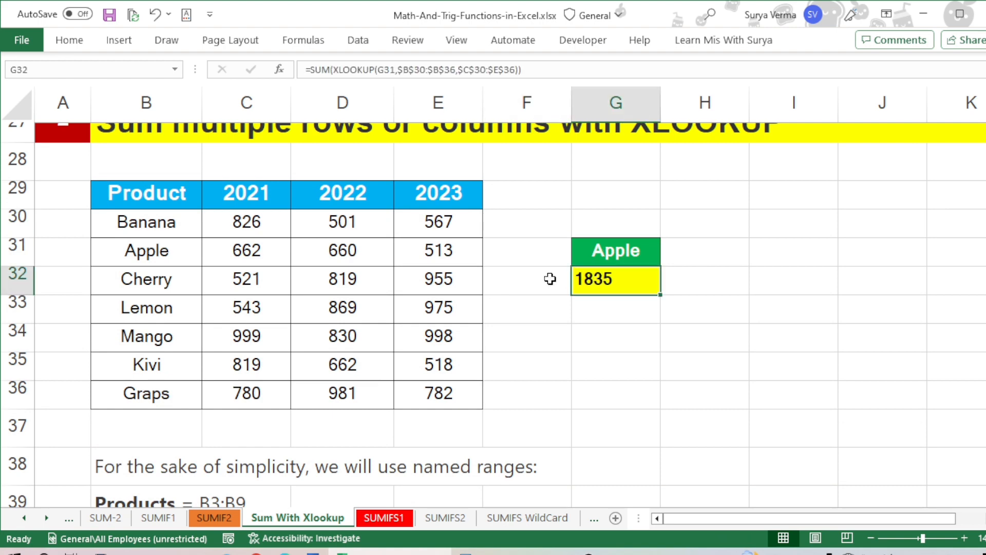
{"action": "scroll", "coordinate": [550, 278], "scroll_direction": "down", "scroll_amount": 6}
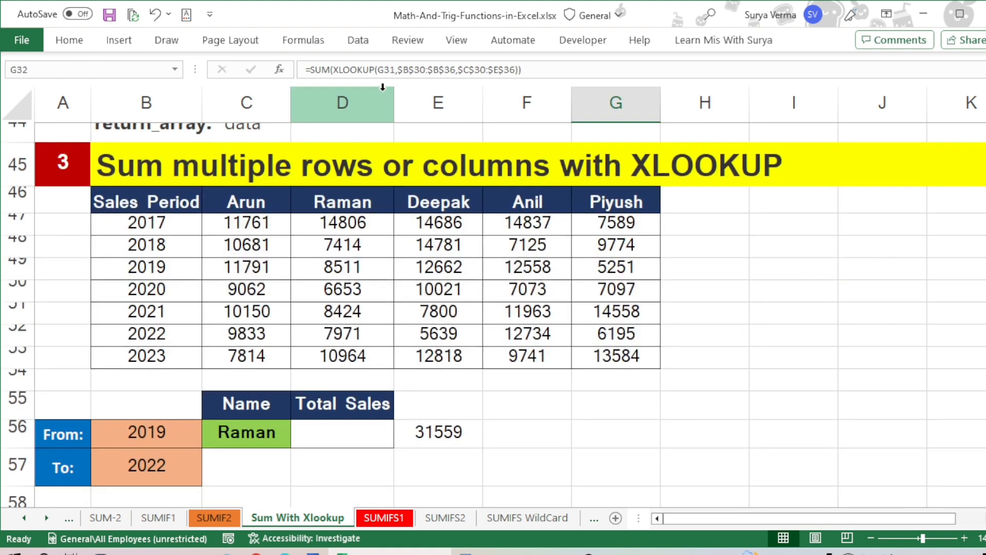
Step: Left-align the Total Sales cell D56
{"action": "left_click", "coordinate": [332, 436]}
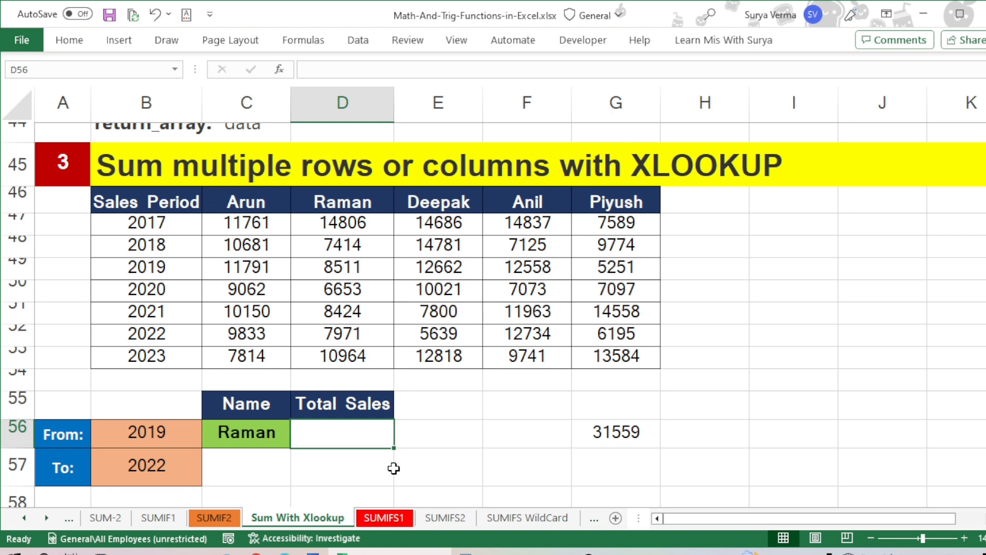
{"action": "left_click", "coordinate": [69, 42]}
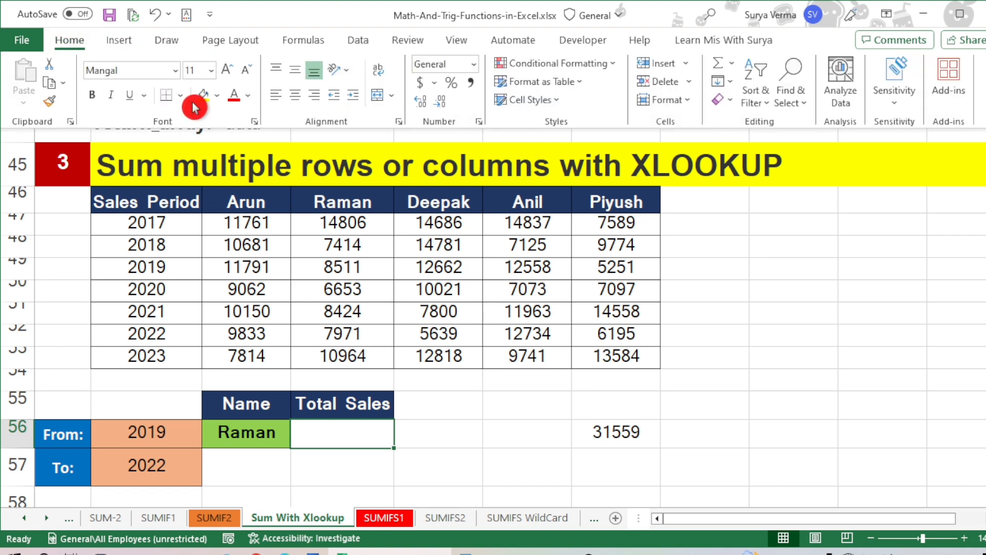
{"action": "left_click", "coordinate": [273, 97]}
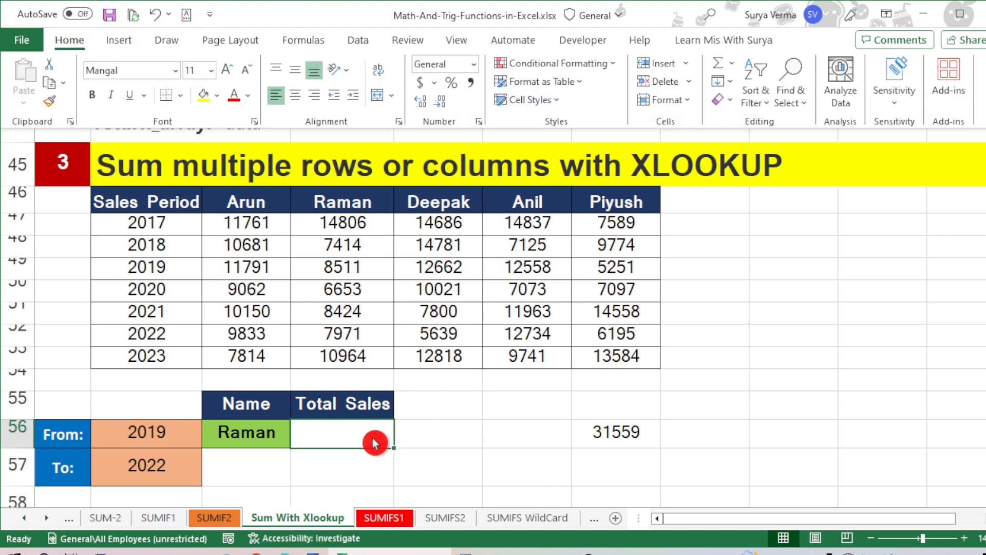
Step: Start an XLOOKUP formula in D56 with C56 as the lookup value and $C$46:$G$46 as the lookup array
{"action": "left_click", "coordinate": [342, 430]}
{"action": "type", "text": "=xl"}
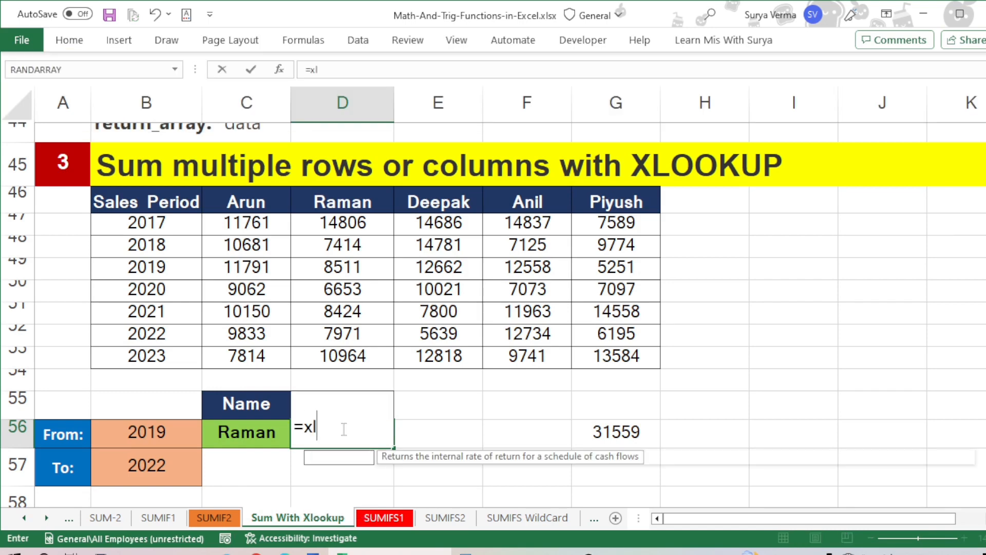
{"action": "key", "text": "Tab"}
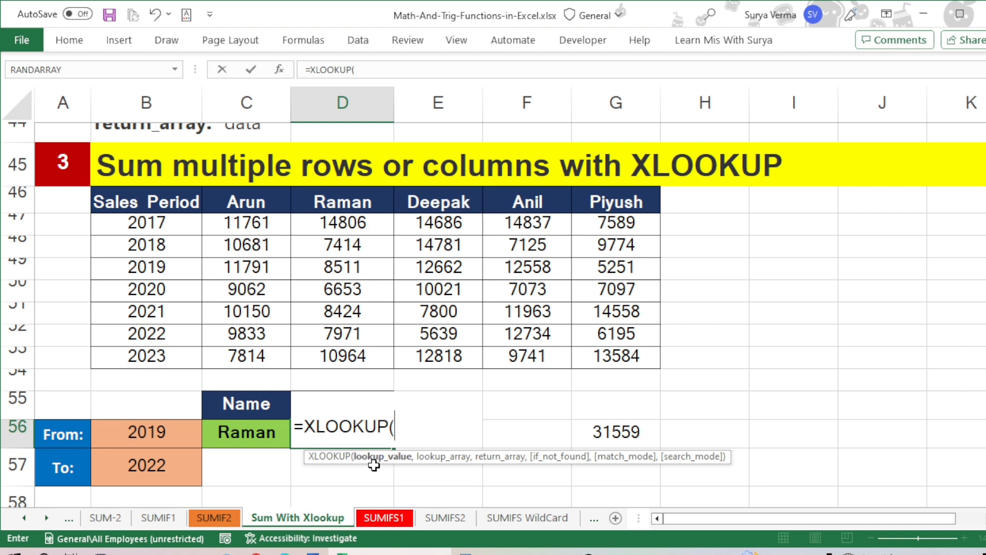
{"action": "left_click", "coordinate": [247, 433]}
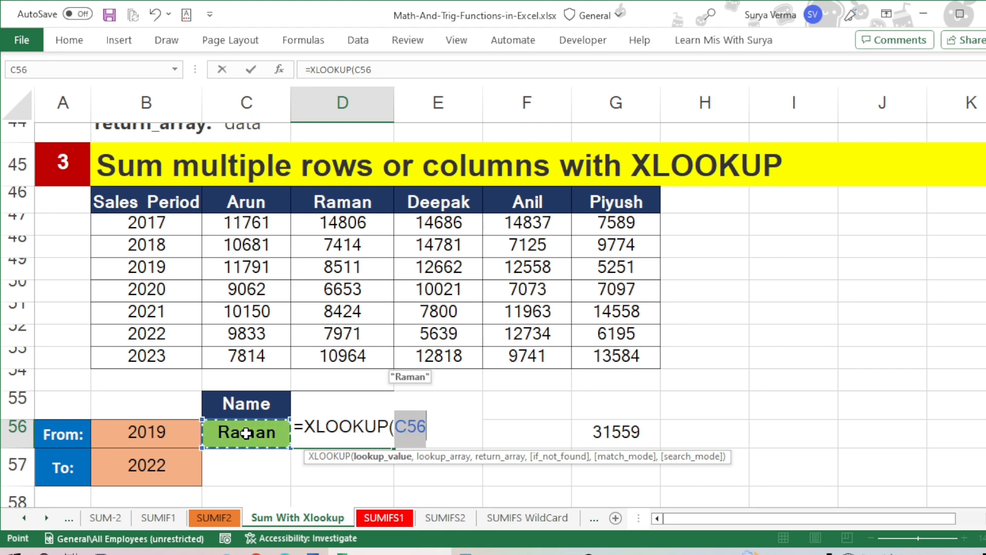
{"action": "type", "text": ","}
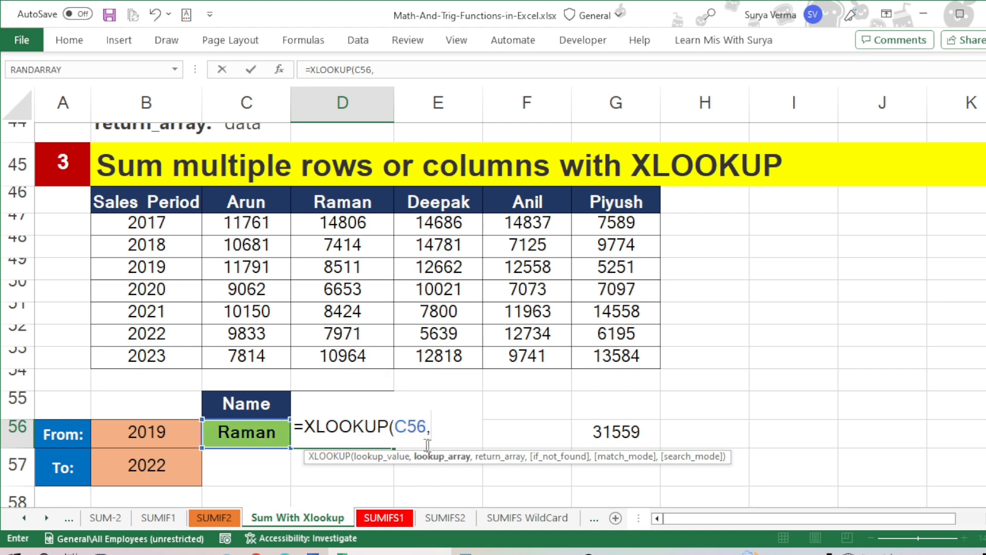
{"action": "left_click", "coordinate": [240, 200]}
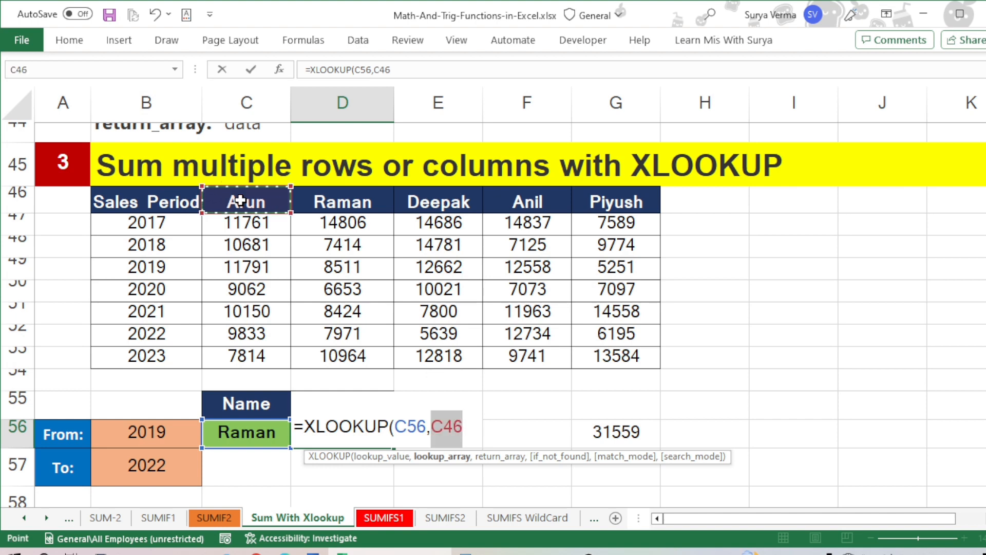
{"action": "key", "text": "ctrl+shift+Right"}
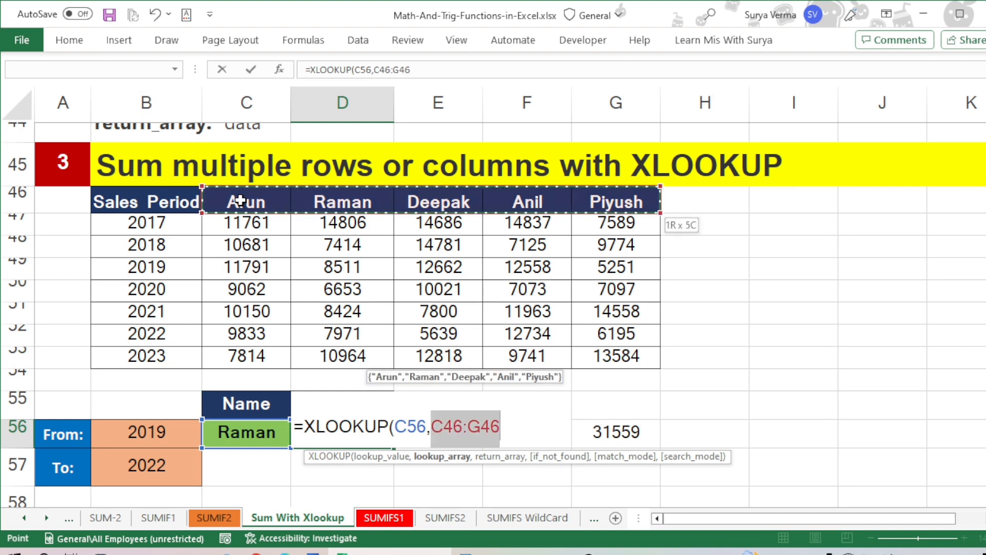
{"action": "key", "text": "F4"}
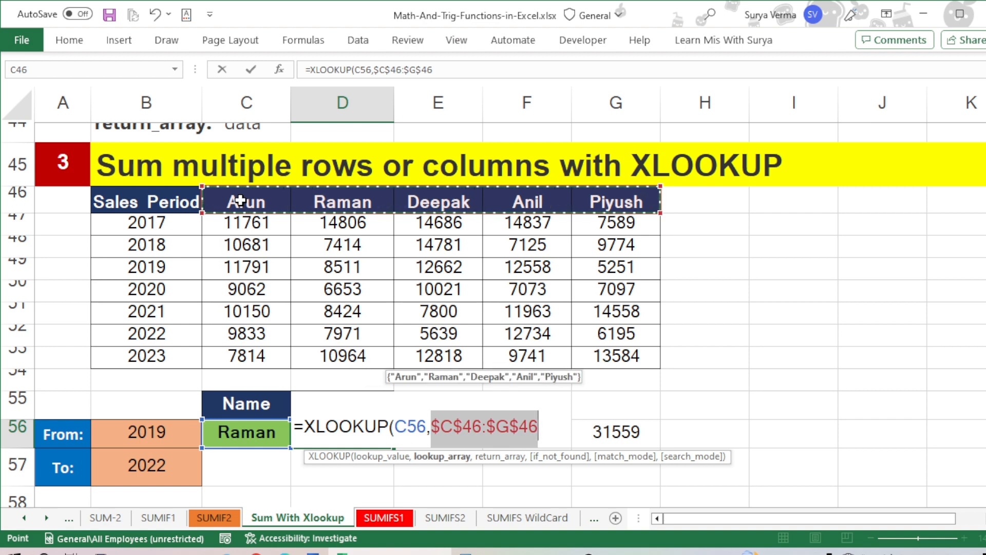
{"action": "type", "text": ","}
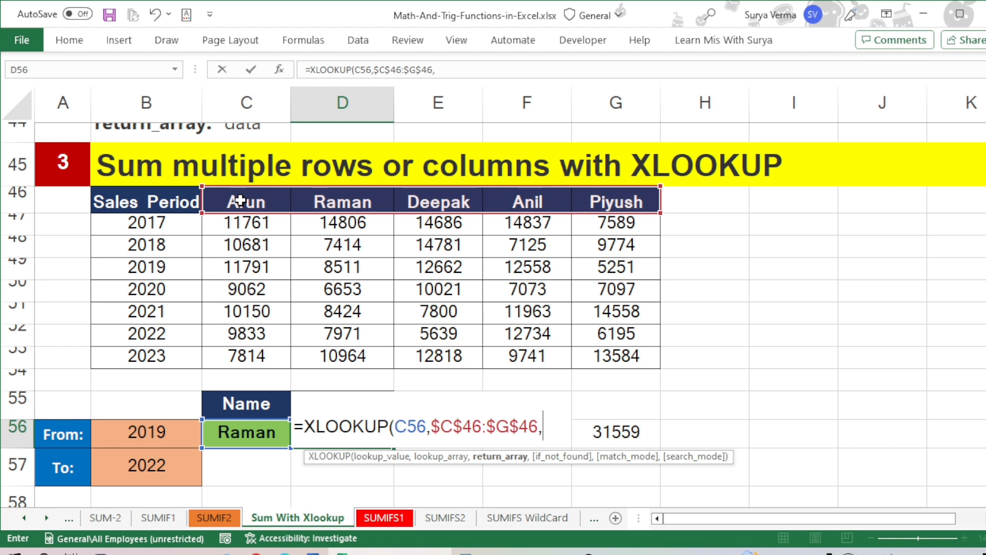
Step: Nest a second XLOOKUP as the return array in D56, with B56 as lookup value and $B$47:$B$53 as lookup array
{"action": "type", "text": "xl"}
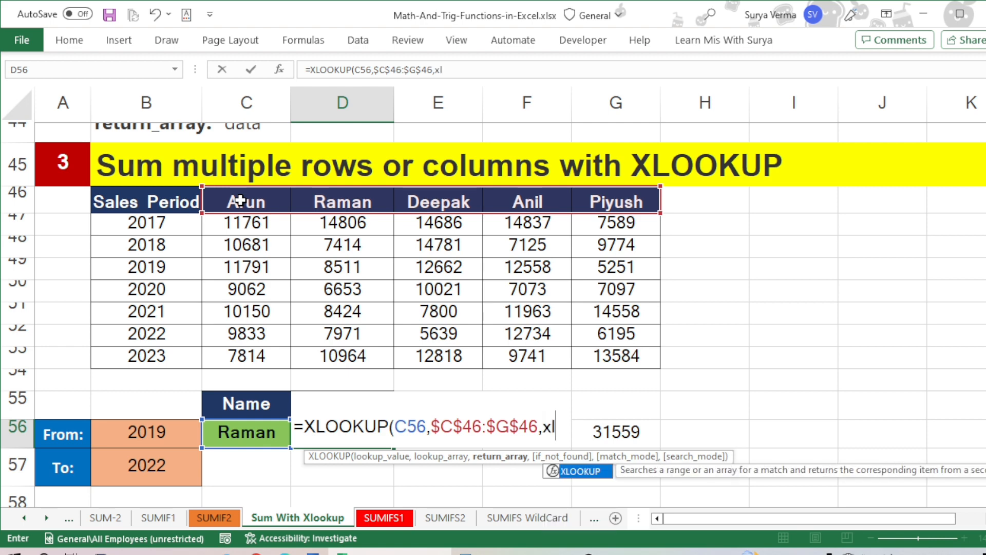
{"action": "key", "text": "Tab"}
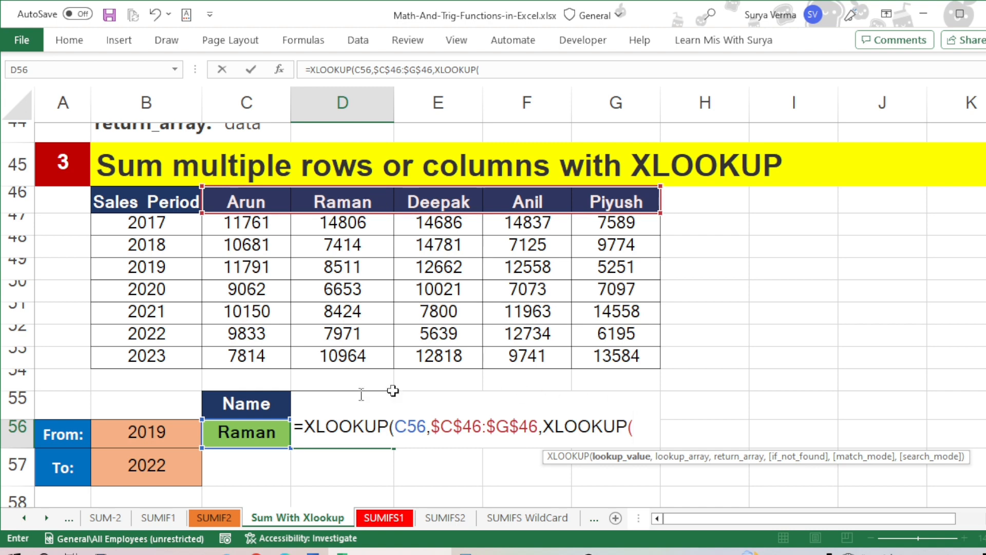
{"action": "left_click", "coordinate": [154, 432]}
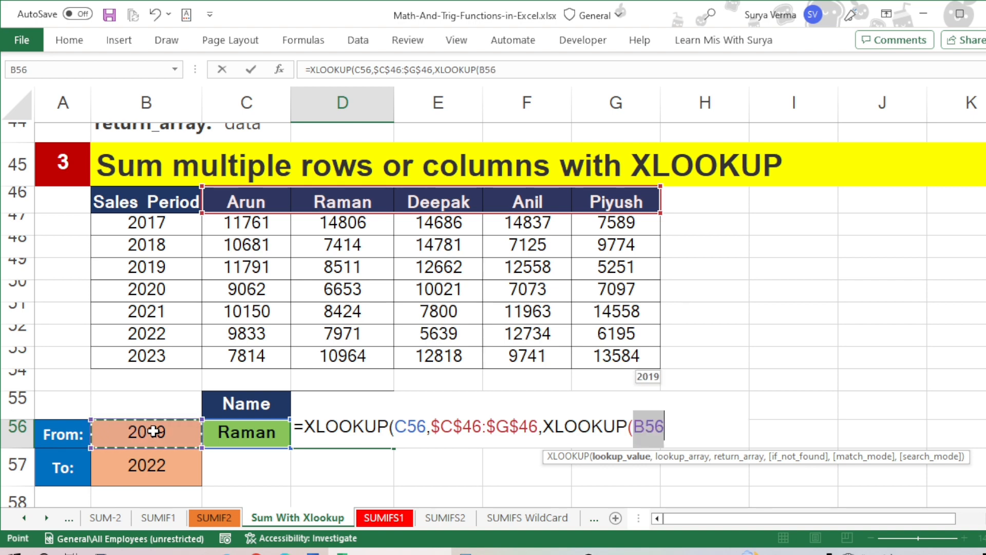
{"action": "type", "text": ","}
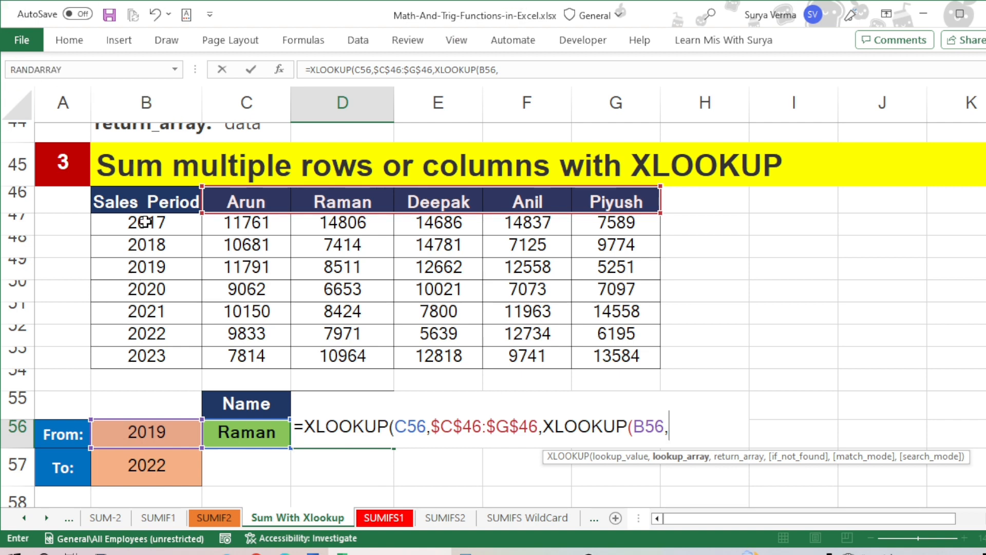
{"action": "left_click_drag", "start_coordinate": [146, 221], "coordinate": [149, 353]}
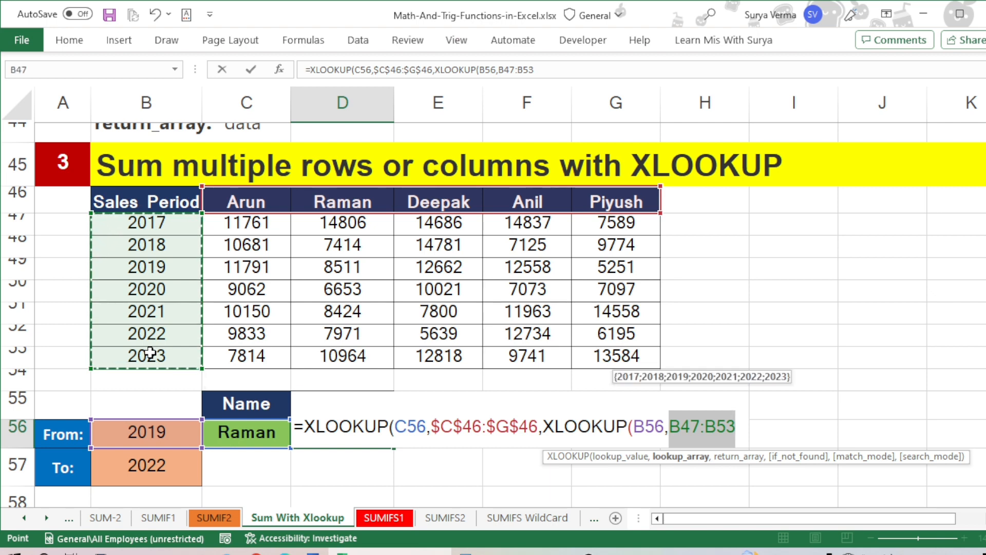
{"action": "key", "text": "F4"}
{"action": "type", "text": ","}
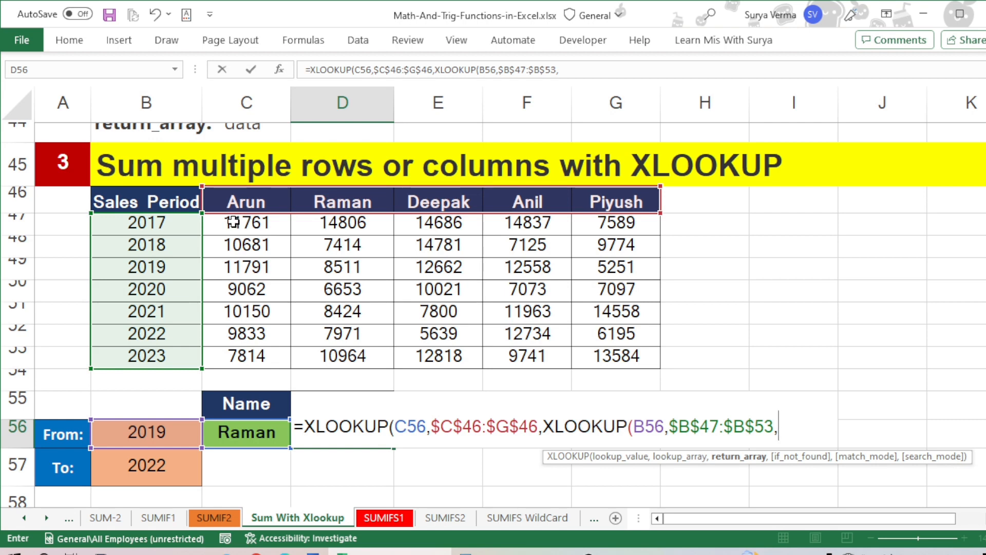
Step: Use $C$47:$G$53 as the nested XLOOKUP's return array, then close and enter the formula in D56
{"action": "mouse_move", "coordinate": [233, 222]}
{"action": "left_mouse_down"}
{"action": "mouse_move", "coordinate": [616, 268]}
{"action": "mouse_move", "coordinate": [616, 356]}
{"action": "left_mouse_up"}
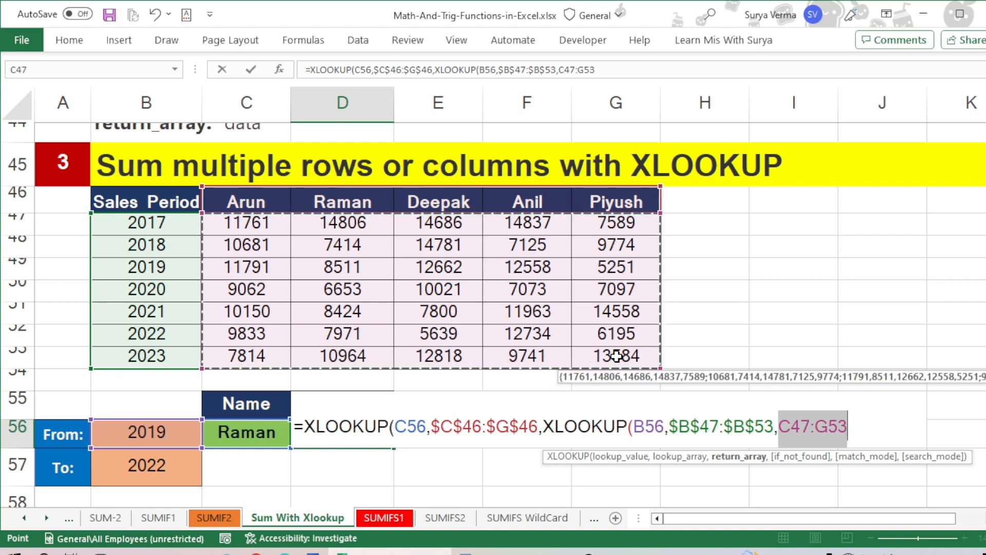
{"action": "key", "text": "F4"}
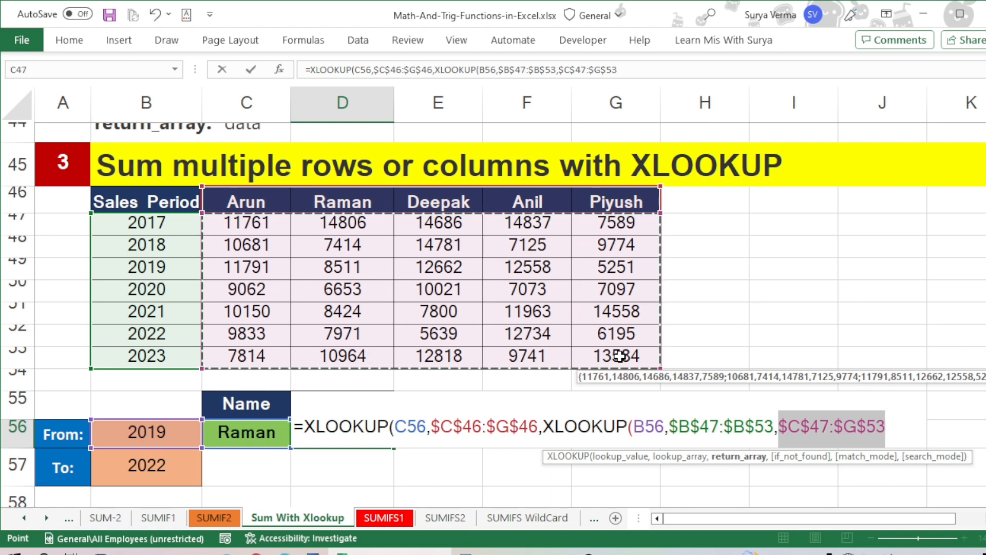
{"action": "type", "text": ")"}
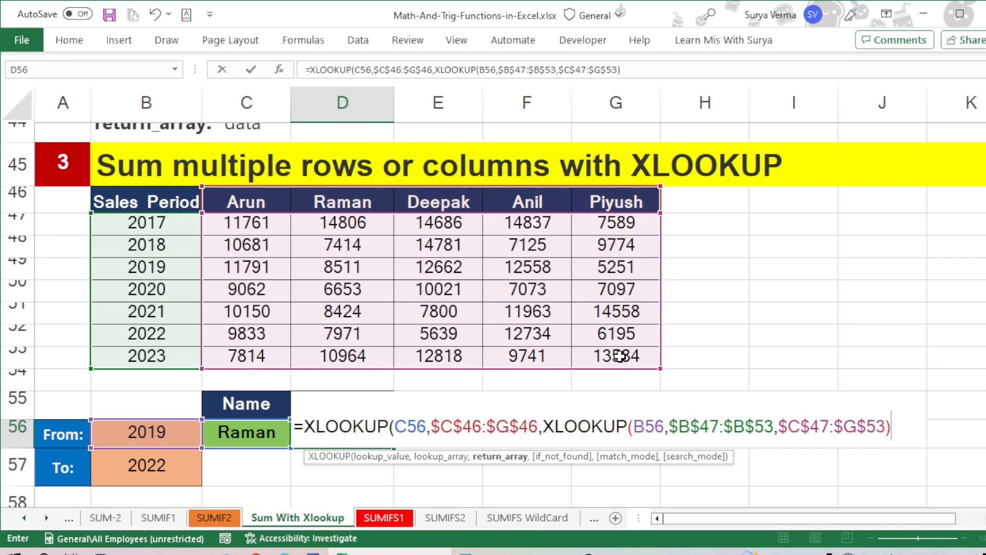
{"action": "key", "text": "Return"}
{"action": "key", "text": "Return"}
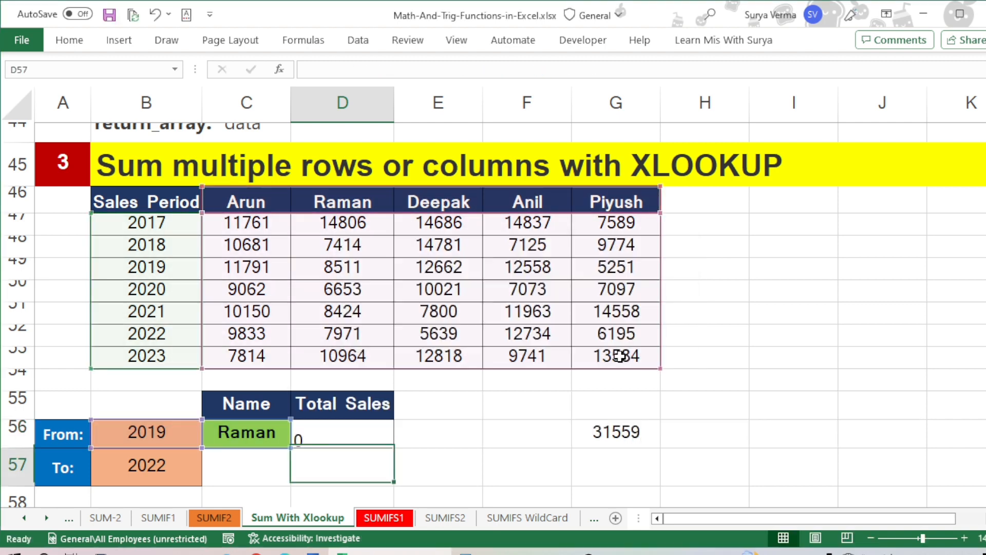
Step: Middle-align the Total Sales cell D56 vertically, keeping it left-aligned horizontally
{"action": "key", "text": "Up"}
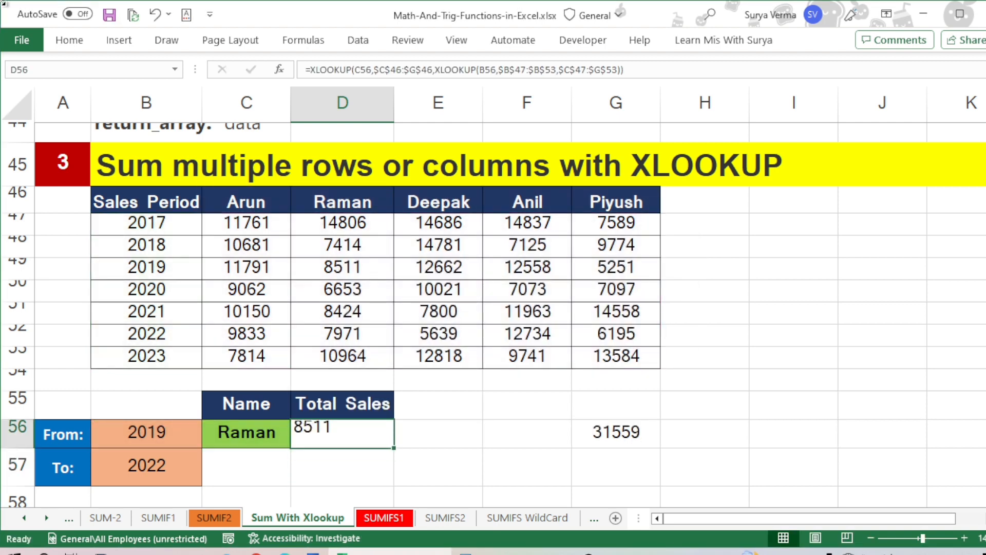
{"action": "left_click", "coordinate": [69, 40]}
{"action": "left_click", "coordinate": [289, 96]}
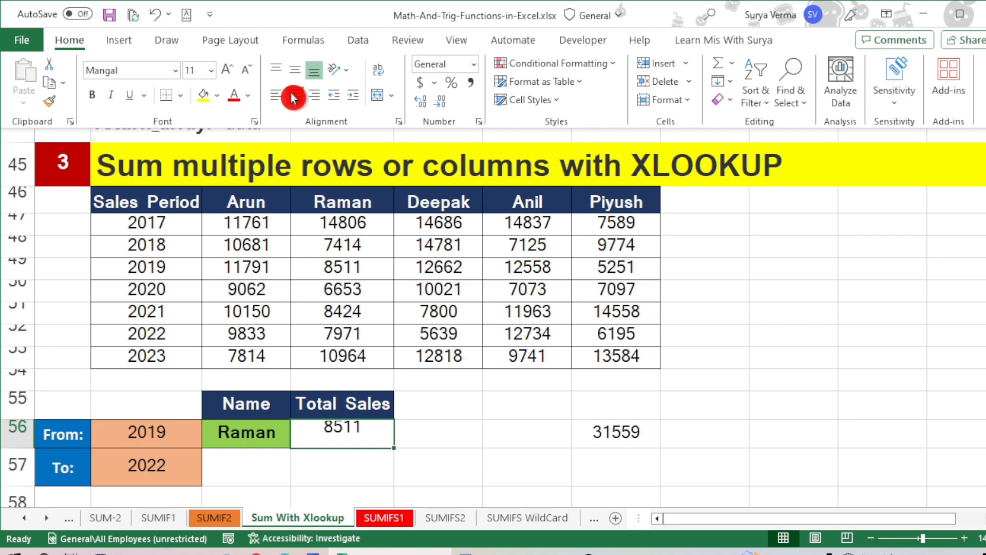
{"action": "left_click", "coordinate": [282, 92]}
{"action": "left_click", "coordinate": [294, 69]}
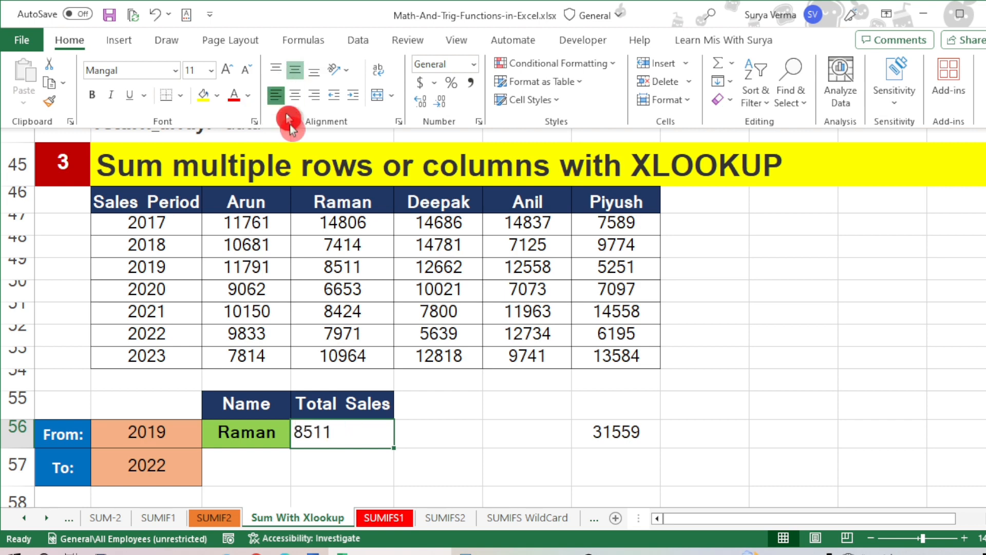
{"action": "left_click", "coordinate": [329, 459]}
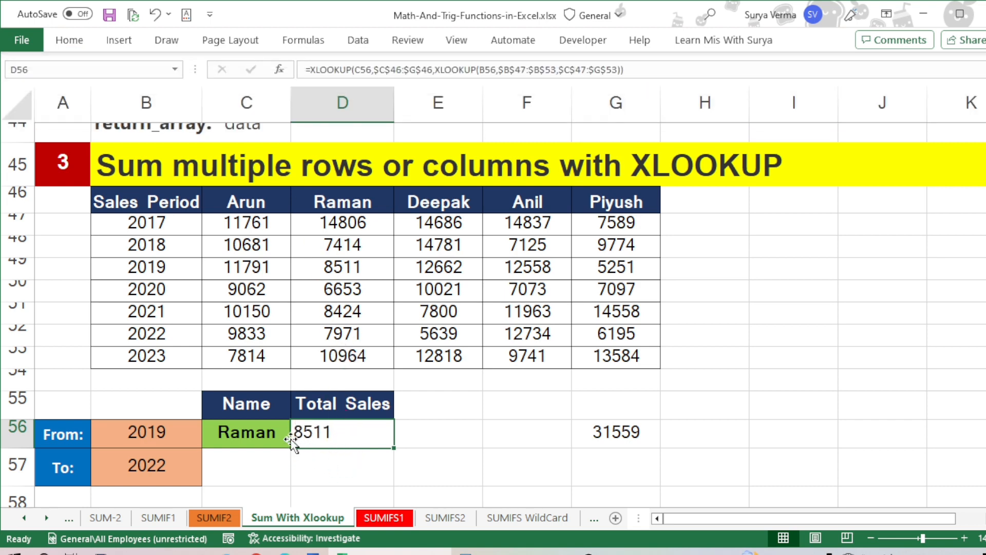
Step: Compare the lookup name and the result in D56 with the 2019 sales cell D49, and fill D49 yellow
{"action": "left_click", "coordinate": [229, 434]}
{"action": "left_click", "coordinate": [306, 434]}
{"action": "left_click", "coordinate": [332, 271]}
{"action": "left_click", "coordinate": [77, 42]}
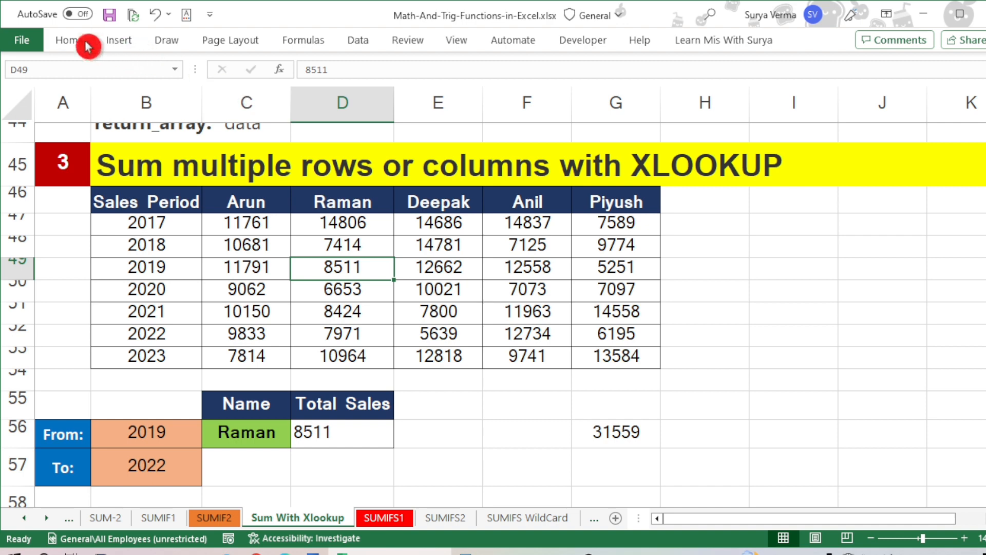
{"action": "left_click", "coordinate": [202, 95]}
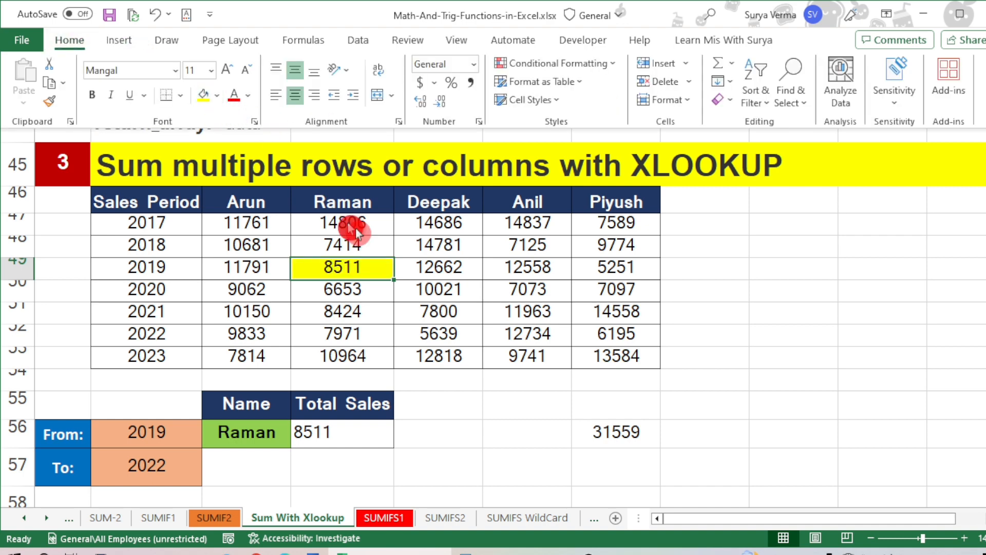
{"action": "left_click", "coordinate": [357, 266]}
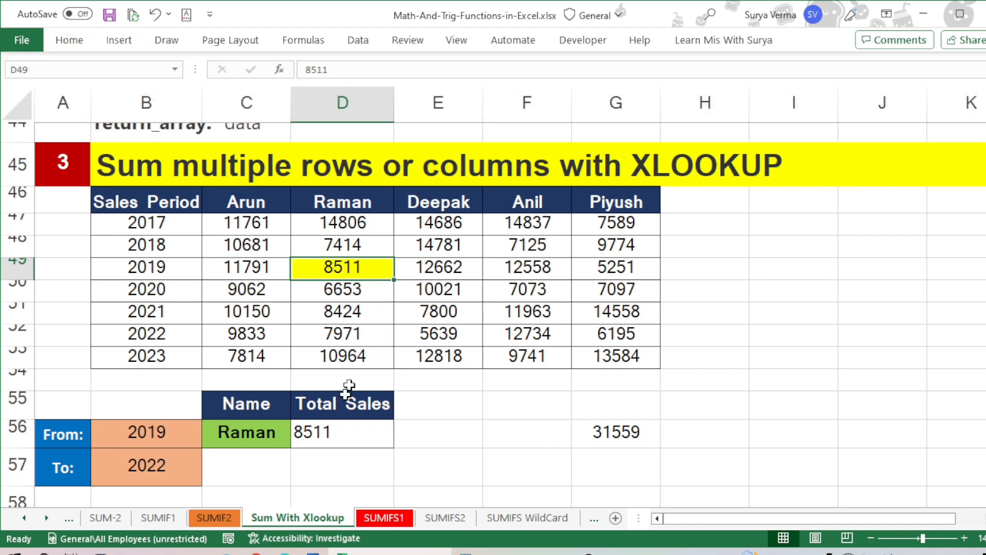
{"action": "left_click", "coordinate": [343, 431]}
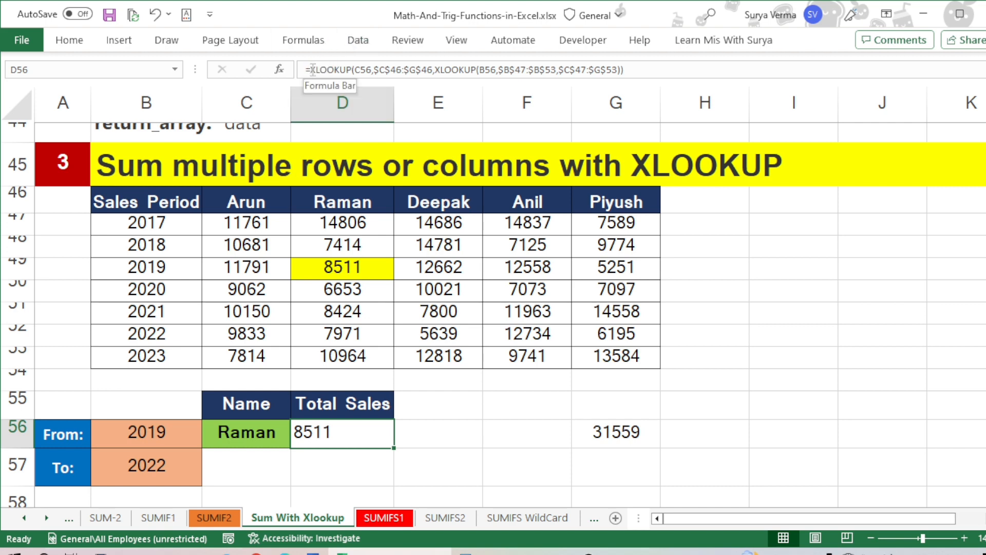
{"action": "left_click_drag", "start_coordinate": [310, 69], "coordinate": [630, 67]}
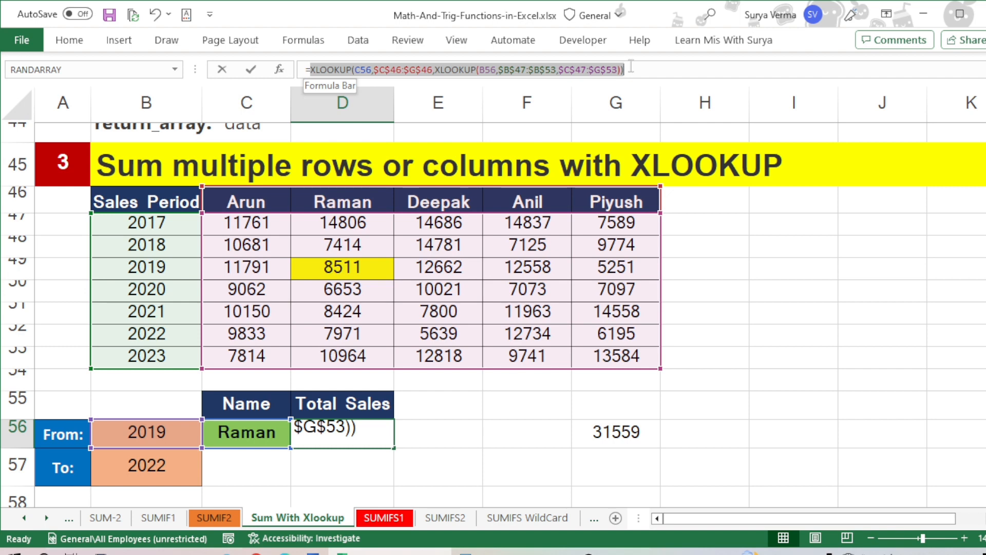
{"action": "left_click", "coordinate": [633, 68]}
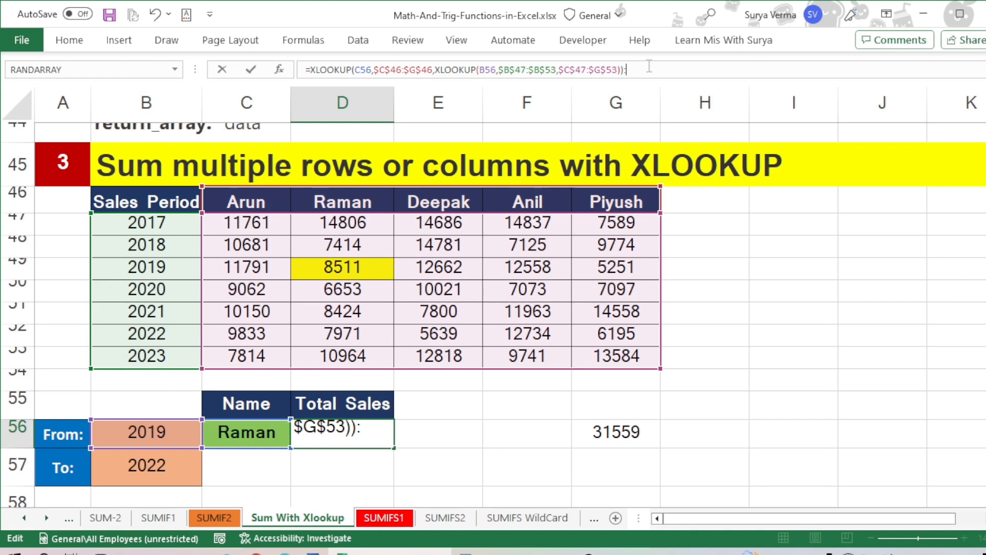
{"action": "key", "text": "ctrl+Return"}
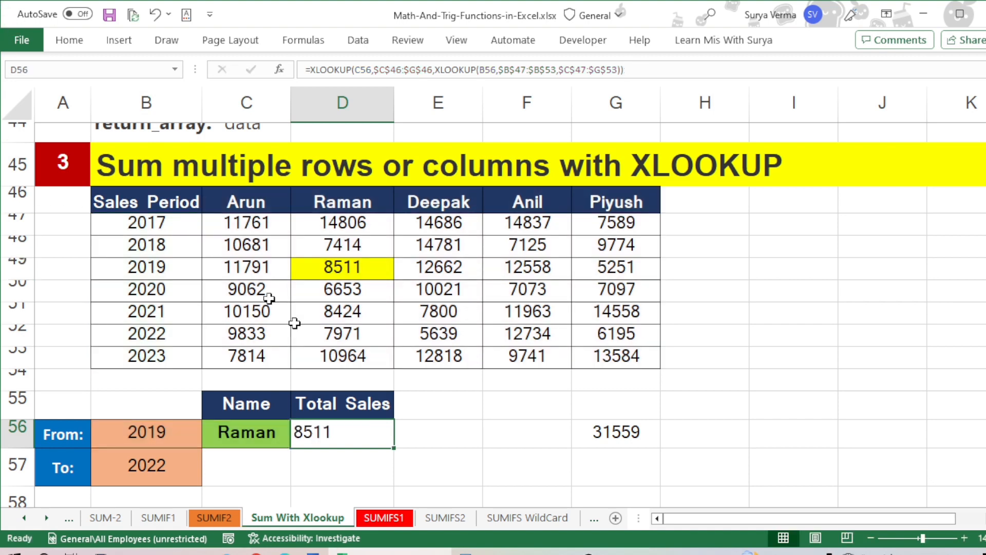
Step: Append a range colon and a pasted copy of the whole XLOOKUP formula to the formula in D56
{"action": "key", "text": "F2"}
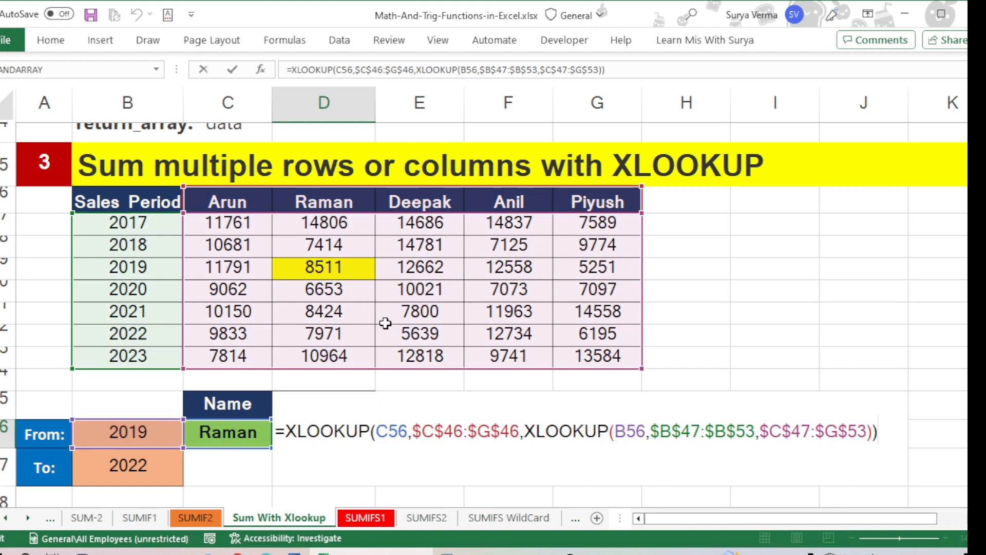
{"action": "type", "text": ":"}
{"action": "type", "text": "=XLOOKUP(C56,$C$46:$G$46,XLOOKUP(B56,$B$47:$B$53,$C$47:$G$53))"}
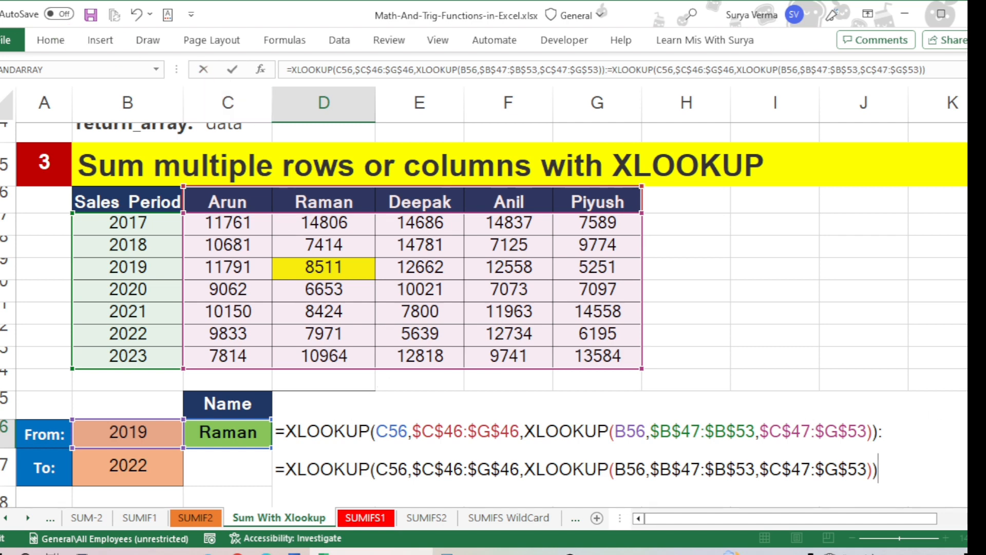
Step: Change the nested lookup value in the second XLOOKUP of D56 to B57, the To year
{"action": "scroll", "coordinate": [484, 314], "scroll_direction": "down", "scroll_amount": 1}
{"action": "scroll", "coordinate": [483, 311], "scroll_direction": "down", "scroll_amount": 1}
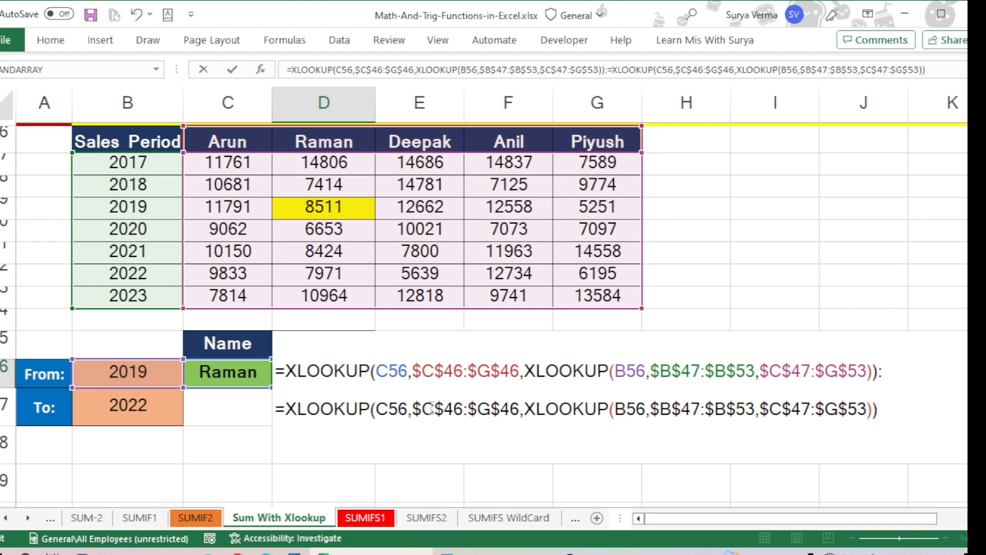
{"action": "left_click", "coordinate": [640, 409]}
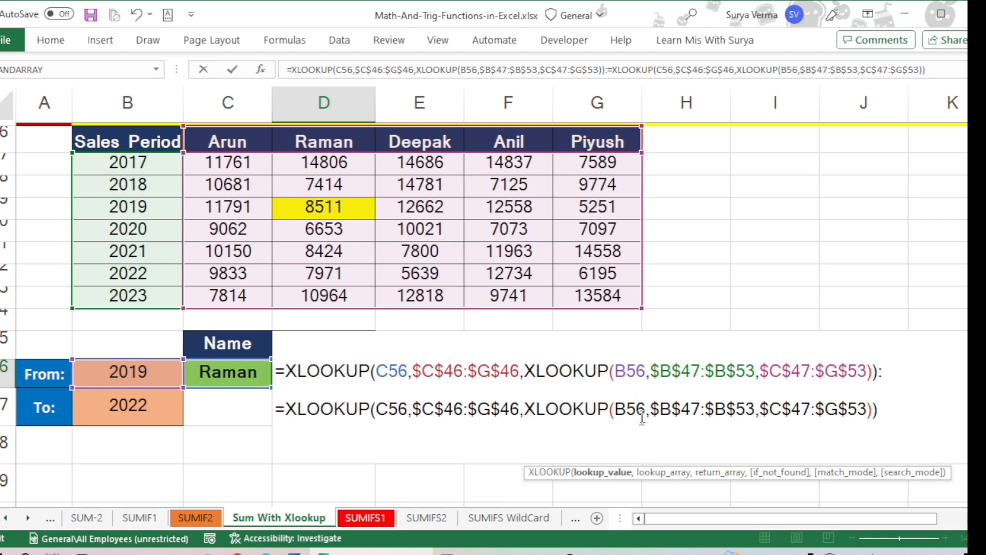
{"action": "key", "text": "Delete"}
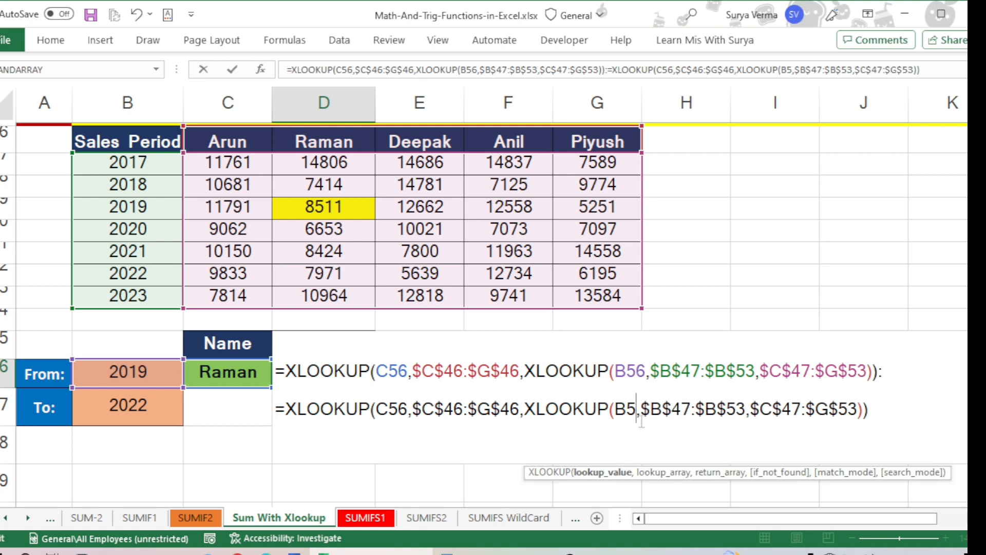
{"action": "type", "text": "7"}
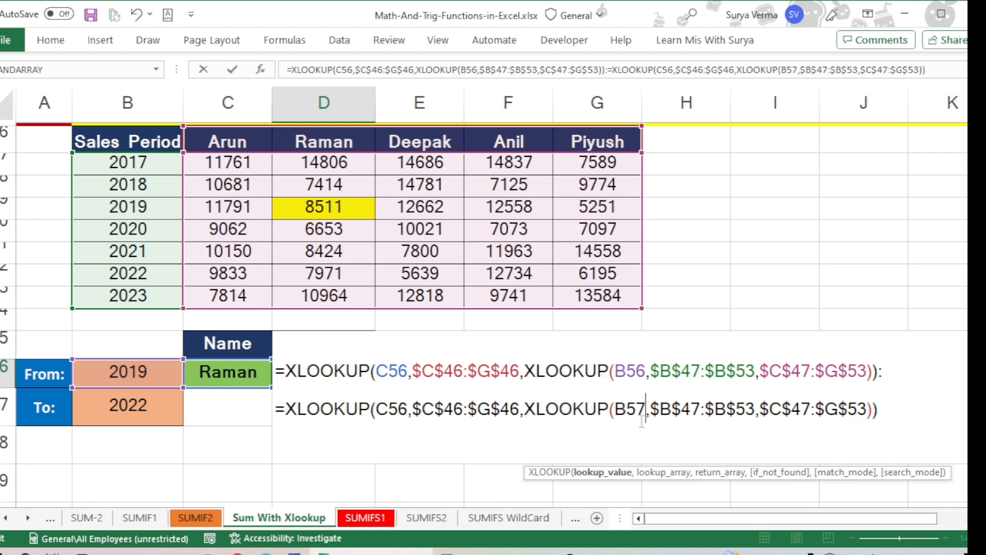
Step: Wrap the whole XLOOKUP range in D56 in a SUM function, adding its opening and closing parentheses
{"action": "left_click", "coordinate": [286, 369]}
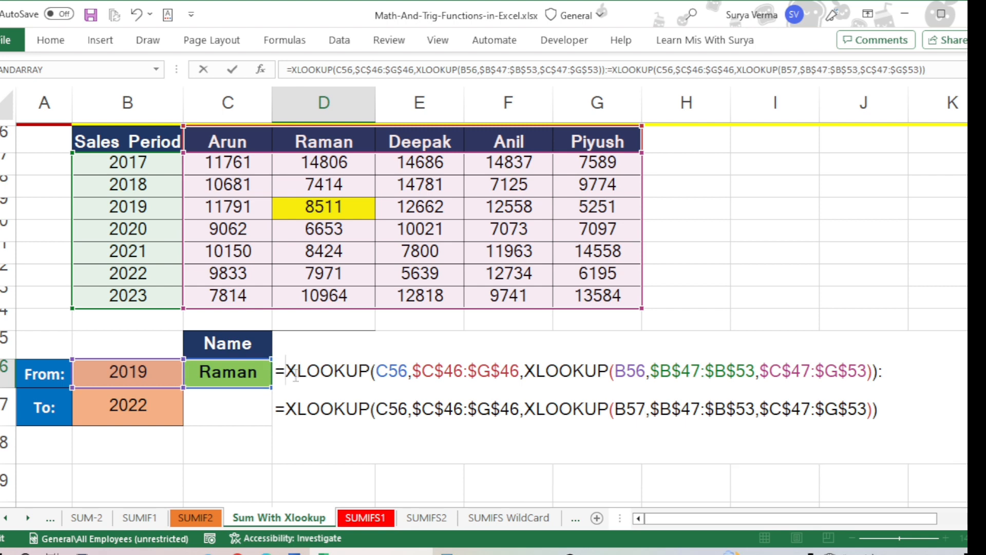
{"action": "type", "text": "Sum"}
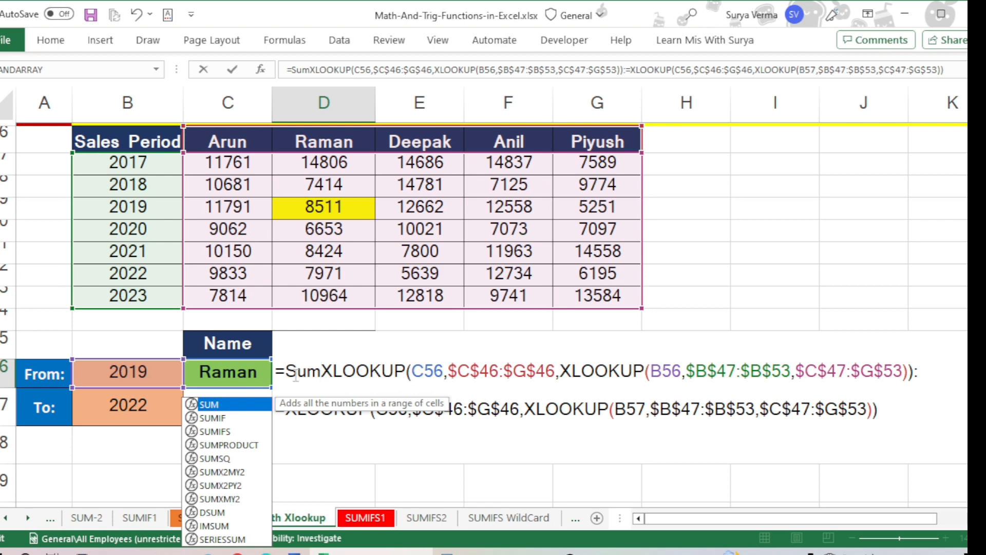
{"action": "type", "text": "("}
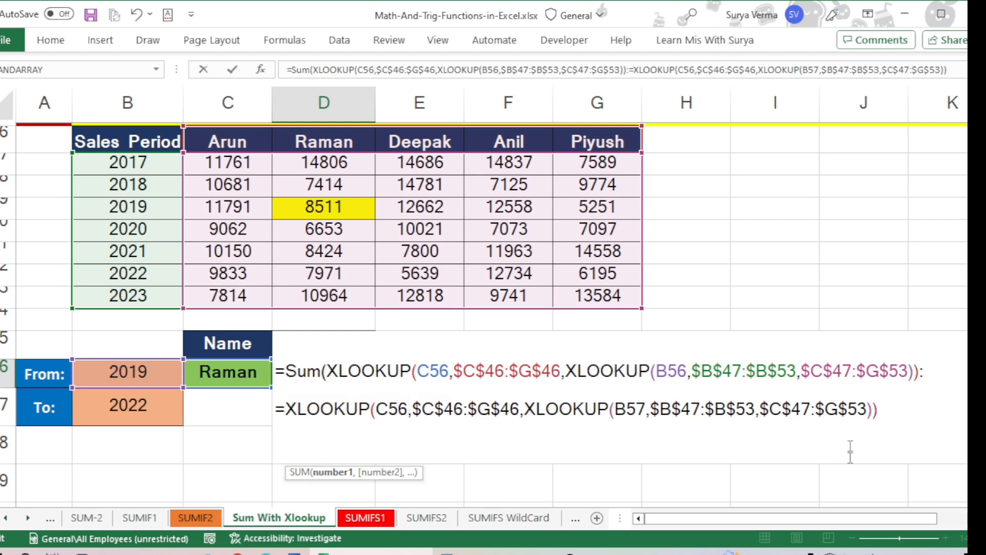
{"action": "left_click", "coordinate": [899, 421]}
{"action": "type", "text": ")"}
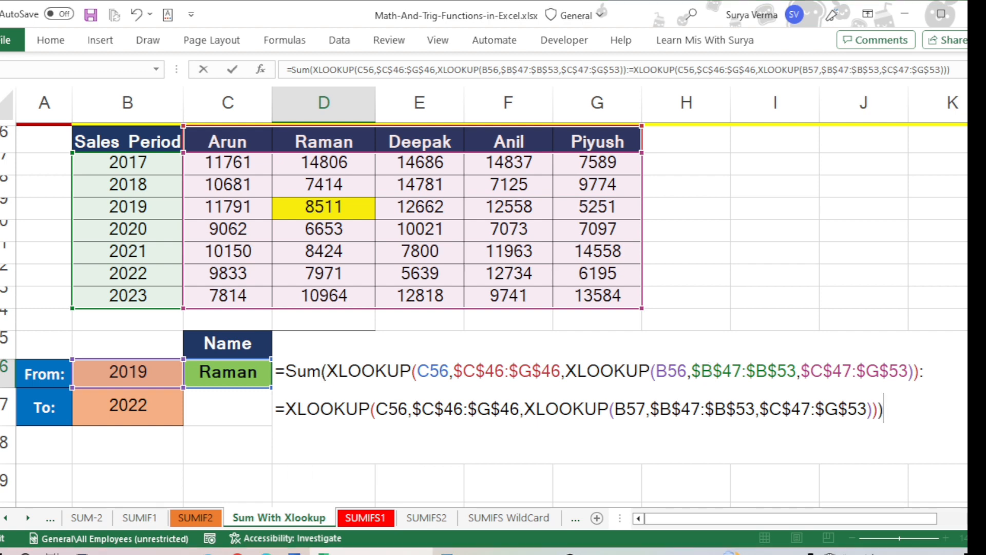
Step: Remove the extra equals sign before the second XLOOKUP in D56 and enter the completed SUM formula
{"action": "key", "text": "Return"}
{"action": "key", "text": "Return"}
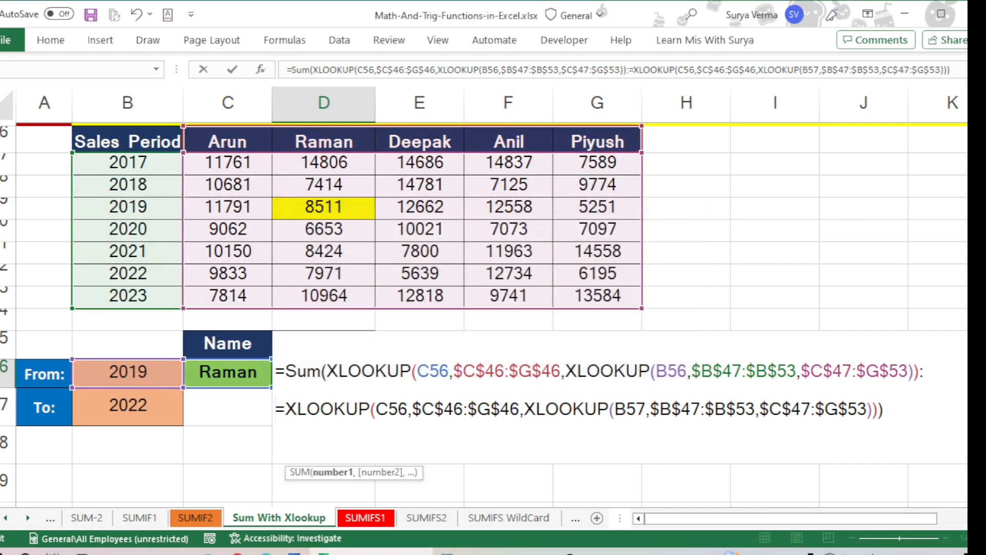
{"action": "key", "text": "Delete"}
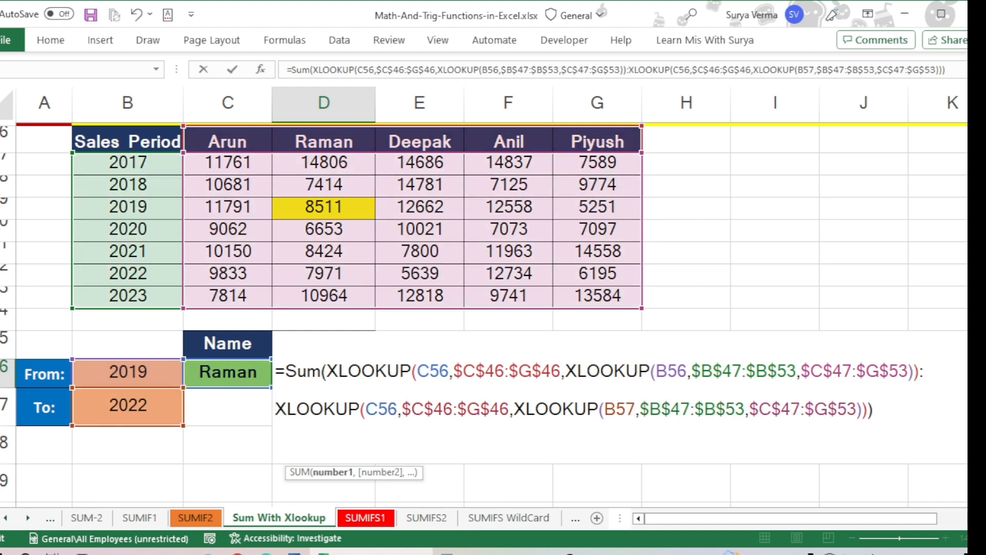
{"action": "key", "text": "ctrl+Return"}
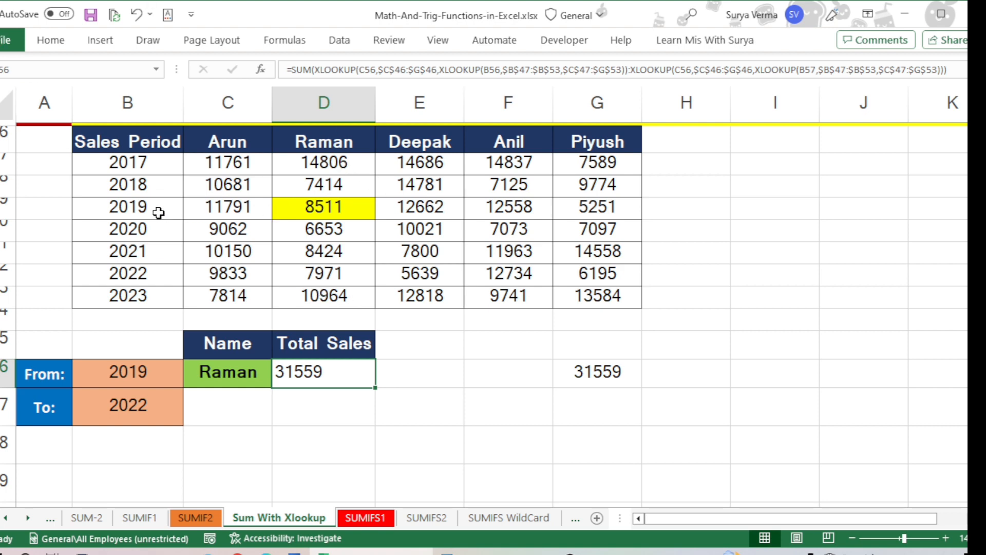
Step: Select the 2019 to 2022 sales in D49:D52 to read their sum in the status bar
{"action": "left_click_drag", "start_coordinate": [341, 209], "coordinate": [341, 267]}
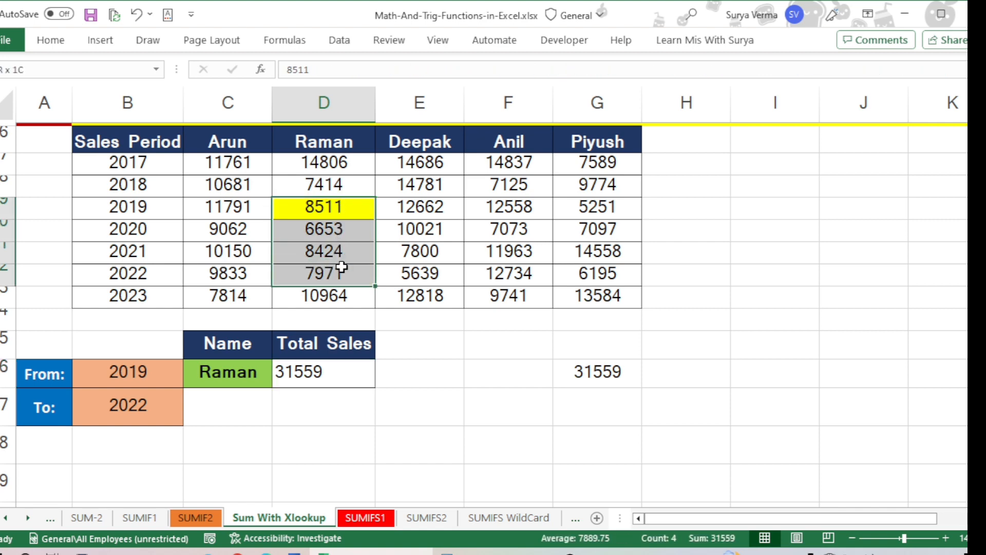
{"action": "left_click_drag", "start_coordinate": [341, 267], "coordinate": [341, 267]}
{"action": "key", "text": "ctrl+q"}
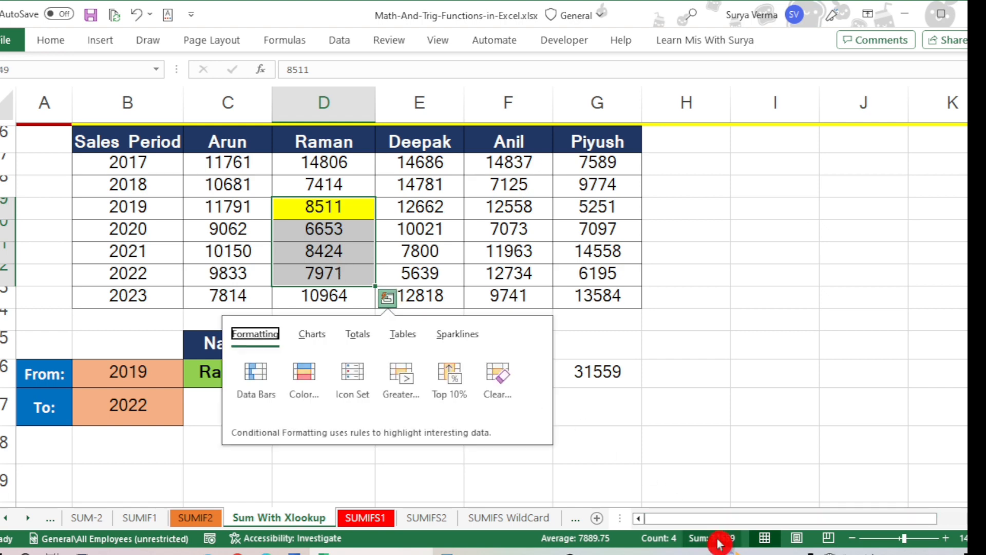
{"action": "key", "text": "Escape"}
{"action": "key", "text": "Escape"}
Step: Circle the status bar sum, draw a line linking it to Total Sales in D56, clear the annotations and save the workbook
{"action": "key", "text": "super+plus"}
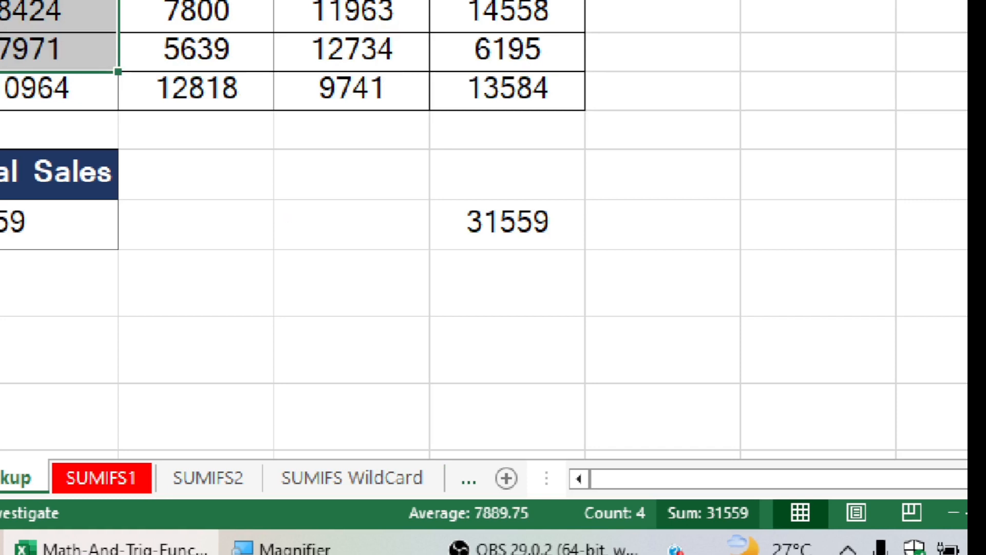
{"action": "mouse_move", "coordinate": [662, 485]}
{"action": "left_mouse_down"}
{"action": "mouse_move", "coordinate": [719, 536]}
{"action": "mouse_move", "coordinate": [764, 513]}
{"action": "mouse_move", "coordinate": [703, 471]}
{"action": "mouse_move", "coordinate": [656, 489]}
{"action": "left_mouse_up"}
{"action": "key", "text": "super+minus"}
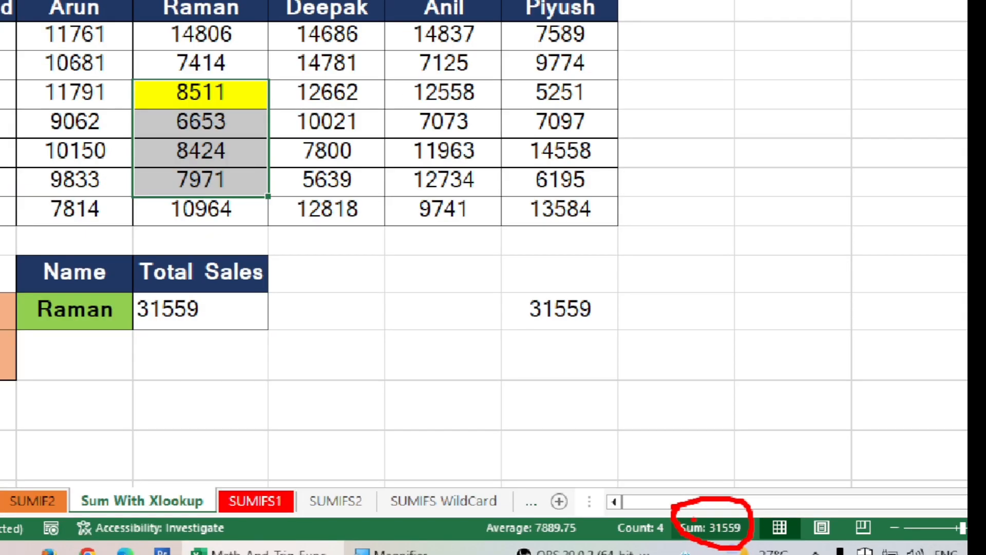
{"action": "mouse_move", "coordinate": [677, 502]}
{"action": "left_mouse_down"}
{"action": "mouse_move", "coordinate": [345, 385]}
{"action": "mouse_move", "coordinate": [247, 313]}
{"action": "left_mouse_up"}
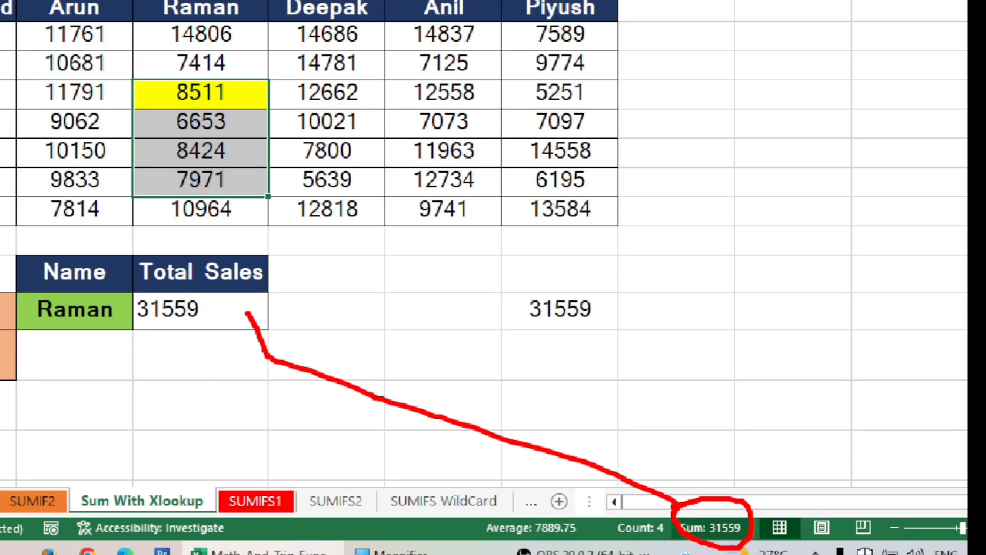
{"action": "key", "text": "Escape"}
{"action": "left_click", "coordinate": [91, 13]}
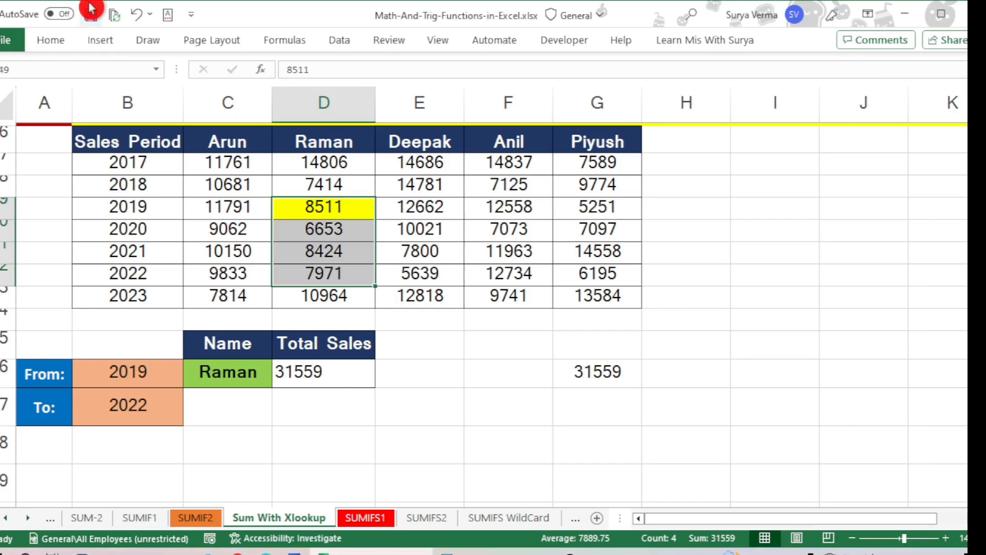
Step: Set the From year in B56 to 2018
{"action": "left_click", "coordinate": [305, 148]}
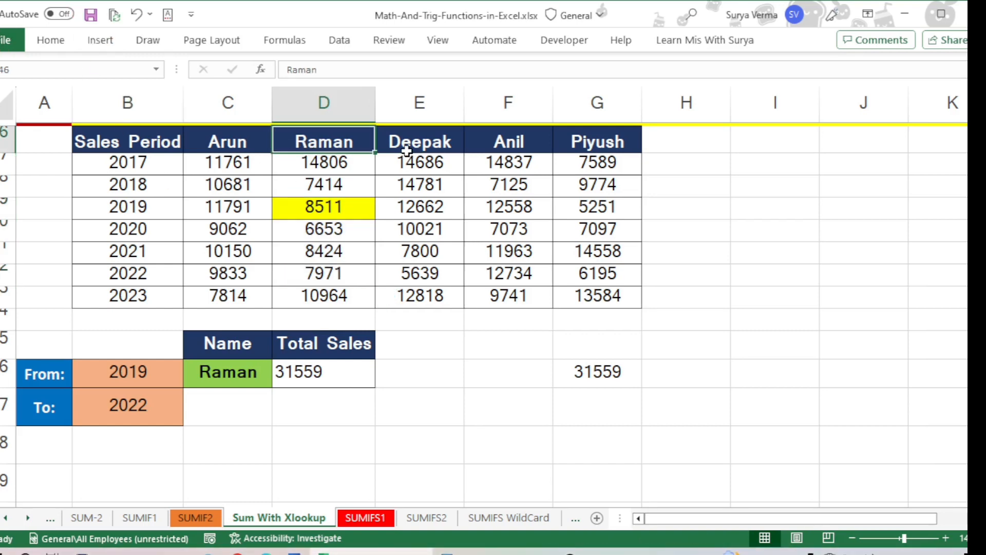
{"action": "left_click", "coordinate": [239, 373]}
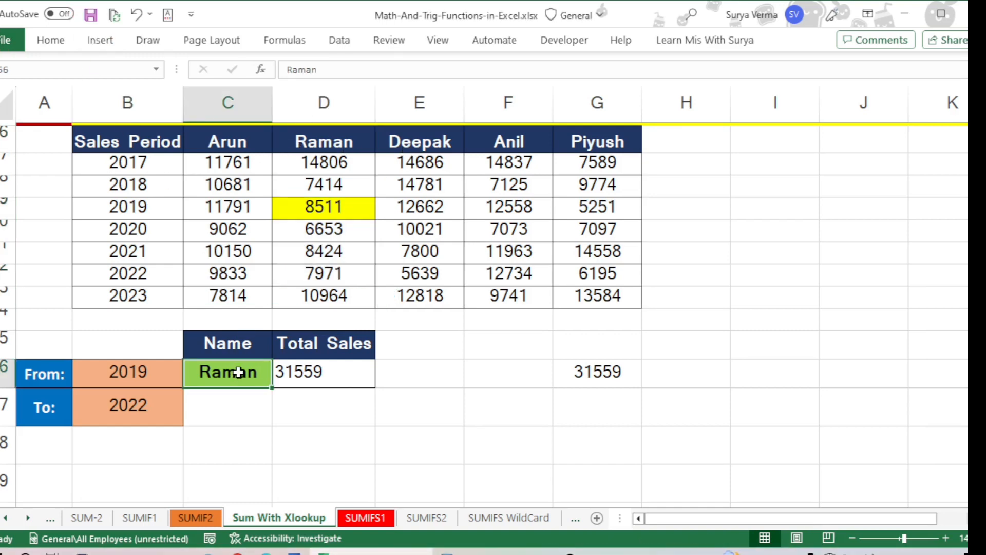
{"action": "left_click", "coordinate": [145, 372]}
{"action": "double_click", "coordinate": [147, 373]}
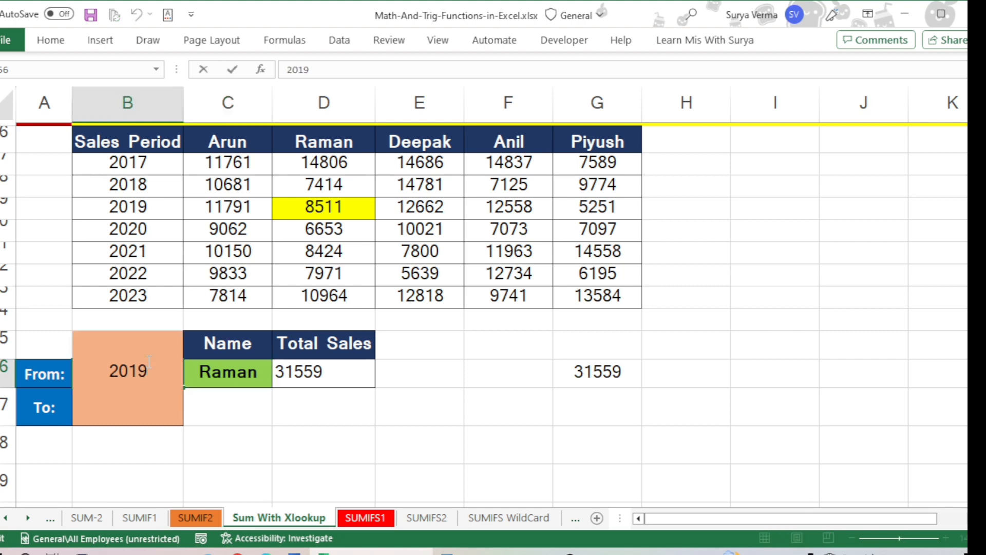
{"action": "key", "text": "BackSpace"}
{"action": "type", "text": "8"}
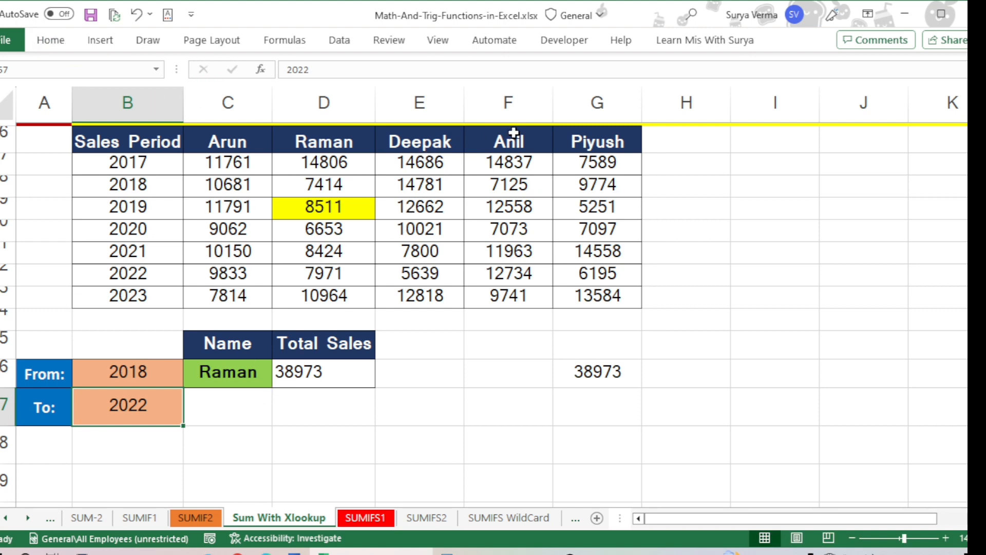
Step: Set the name in C56 to the one heading column F and check the total by selecting F48:F52
{"action": "left_click", "coordinate": [242, 363]}
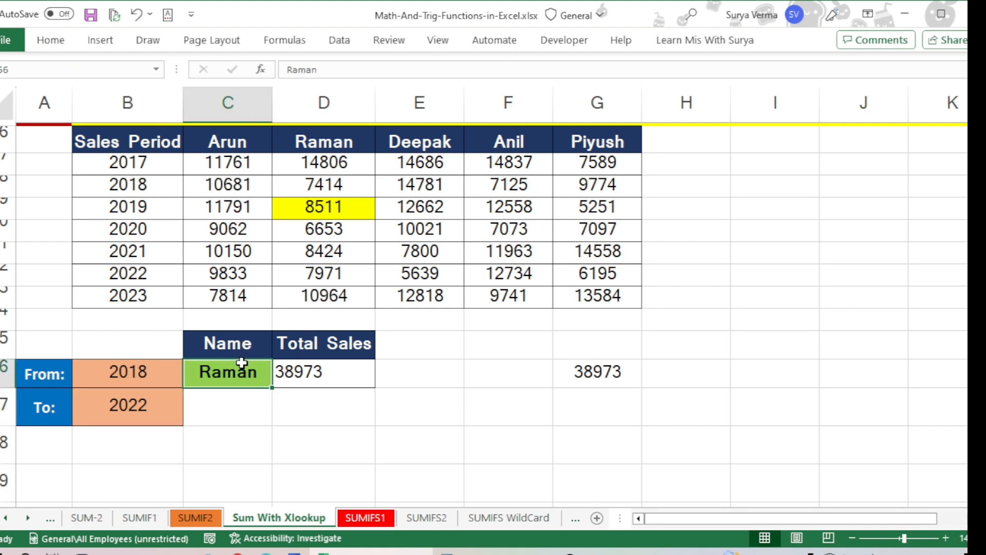
{"action": "type", "text": "Anil"}
{"action": "key", "text": "Return"}
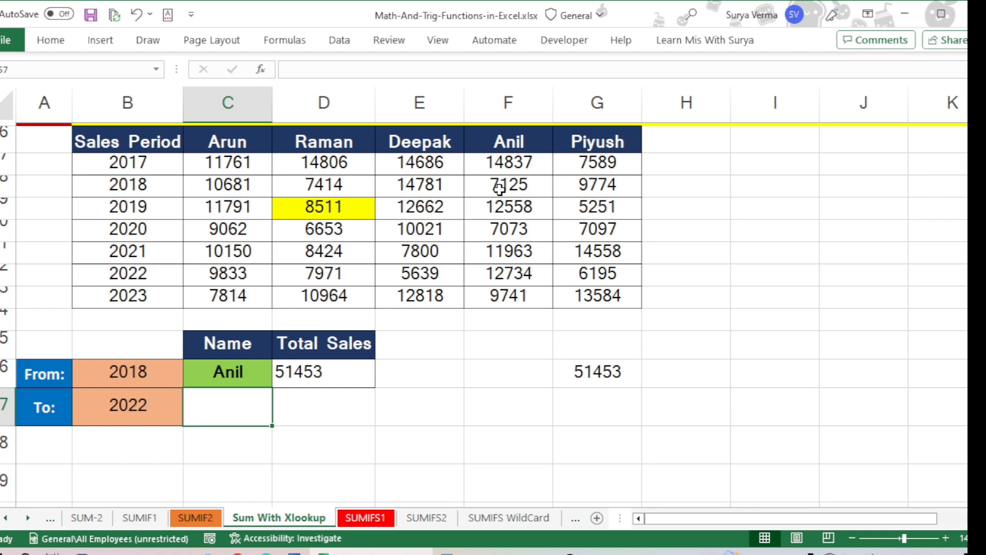
{"action": "left_click_drag", "start_coordinate": [506, 183], "coordinate": [515, 272]}
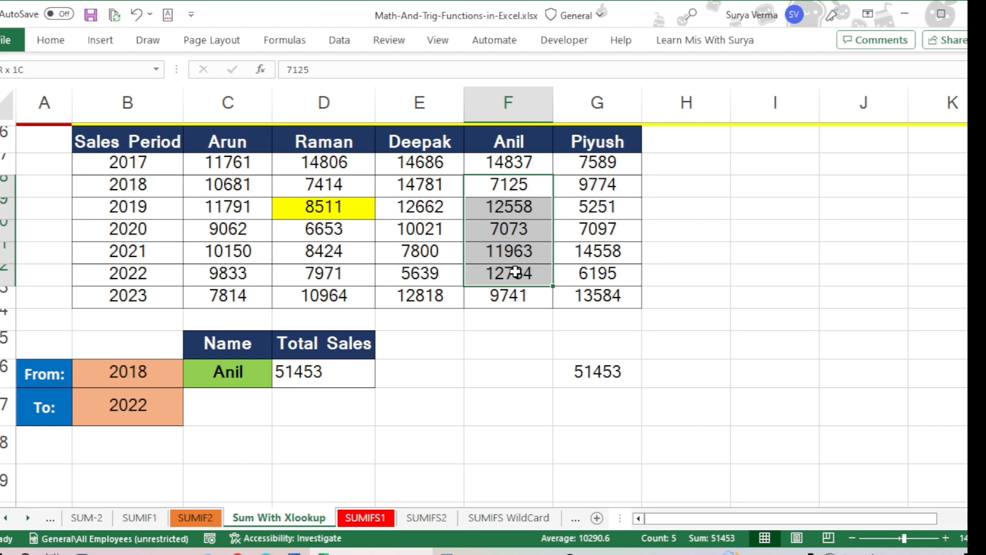
{"action": "left_click_drag", "start_coordinate": [515, 273], "coordinate": [514, 272]}
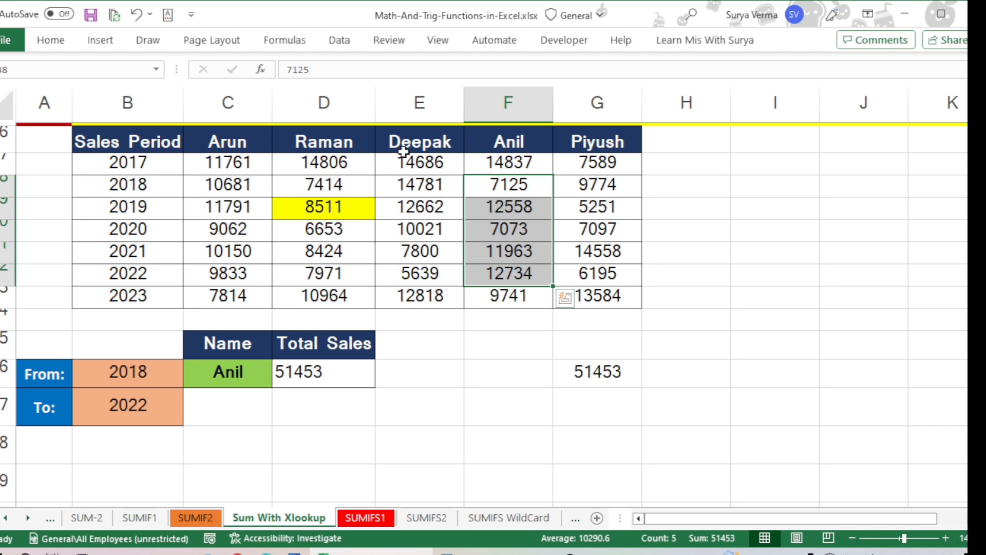
Step: Review the third example's sales table and the D56 formula, and return to the first example at the start of the sheet
{"action": "left_click", "coordinate": [334, 143]}
{"action": "left_click", "coordinate": [239, 338]}
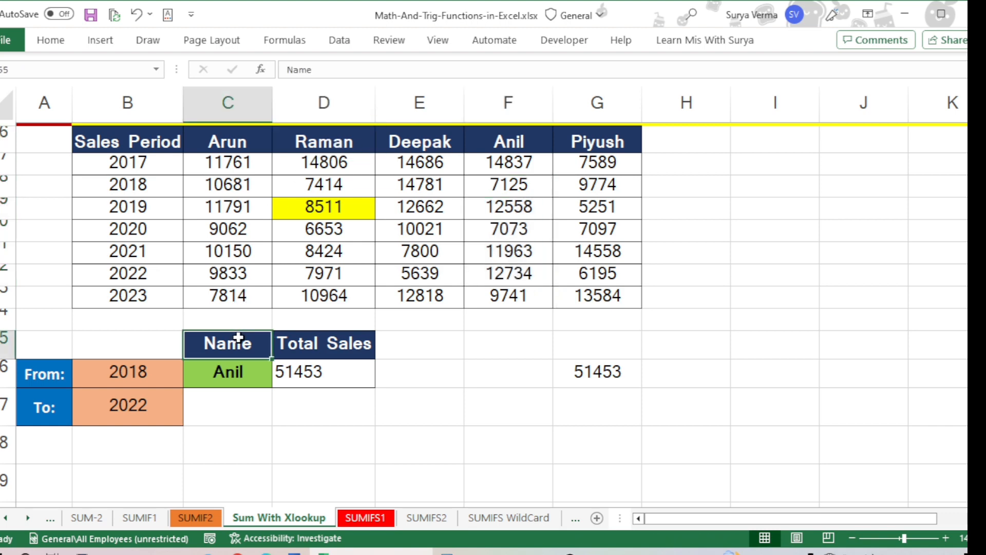
{"action": "scroll", "coordinate": [326, 293], "scroll_direction": "up", "scroll_amount": 2}
{"action": "scroll", "coordinate": [346, 379], "scroll_direction": "down", "scroll_amount": 5}
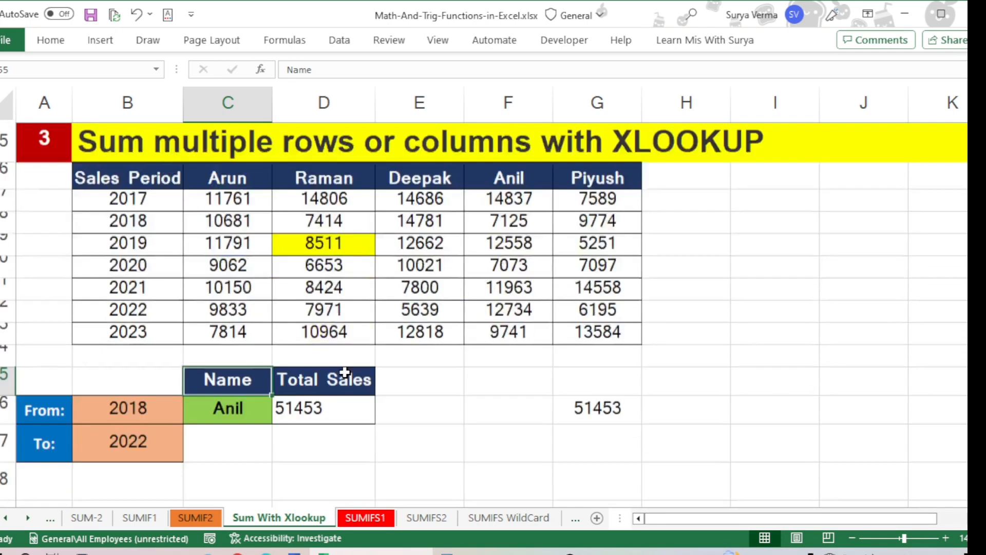
{"action": "scroll", "coordinate": [369, 300], "scroll_direction": "up", "scroll_amount": 4}
{"action": "scroll", "coordinate": [369, 300], "scroll_direction": "up", "scroll_amount": 1}
{"action": "scroll", "coordinate": [370, 303], "scroll_direction": "down", "scroll_amount": 2}
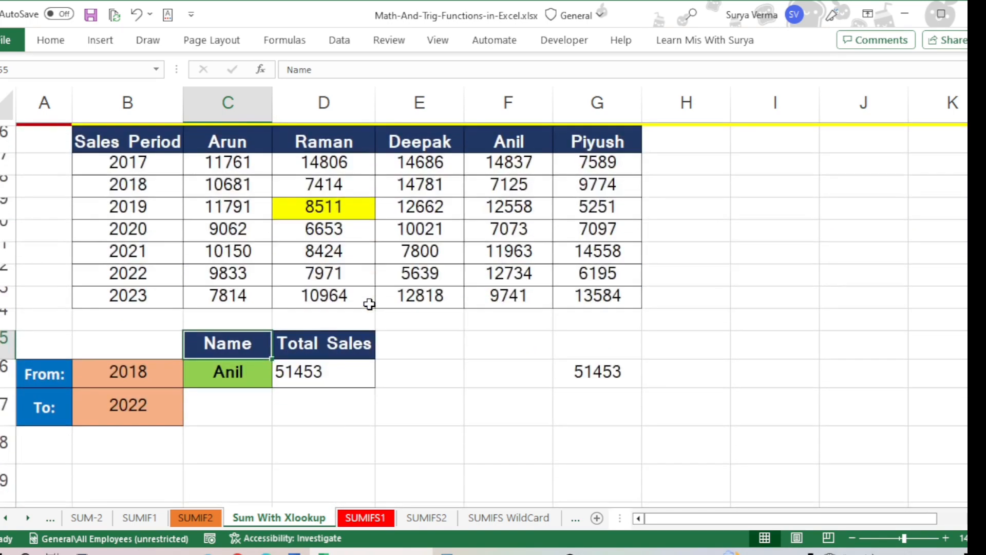
{"action": "left_click", "coordinate": [389, 186]}
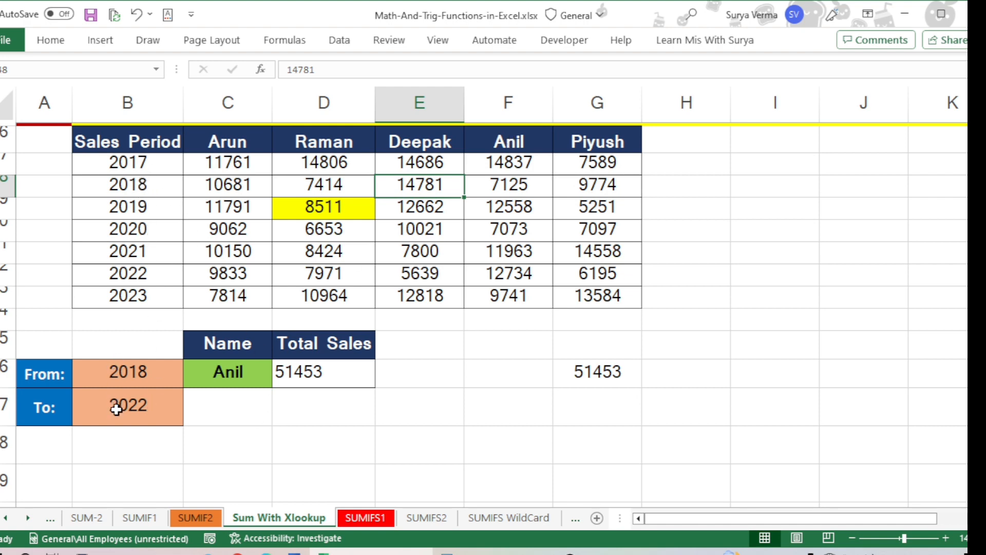
{"action": "left_click", "coordinate": [311, 369]}
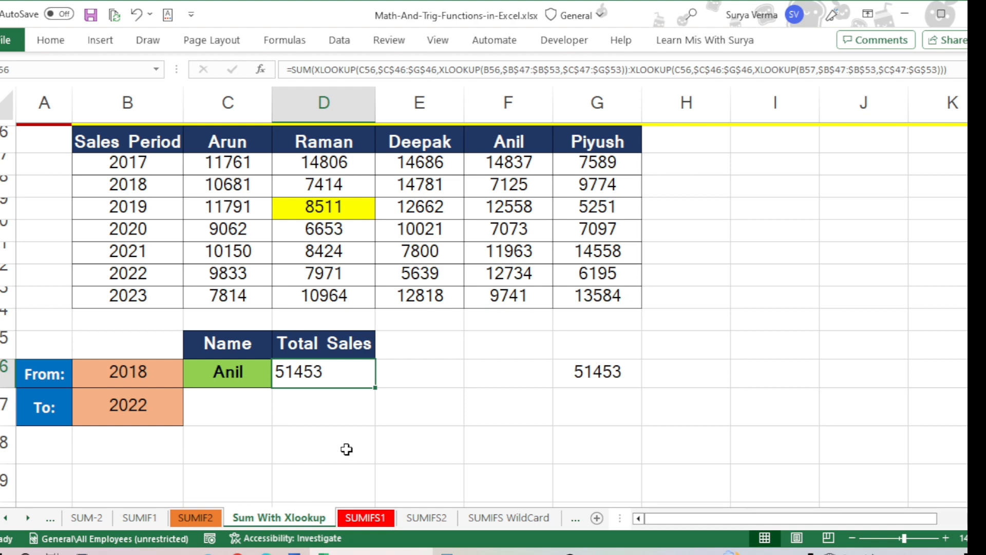
{"action": "scroll", "coordinate": [347, 449], "scroll_direction": "down", "scroll_amount": 3}
{"action": "scroll", "coordinate": [347, 449], "scroll_direction": "up", "scroll_amount": 1}
{"action": "scroll", "coordinate": [347, 450], "scroll_direction": "up", "scroll_amount": 15}
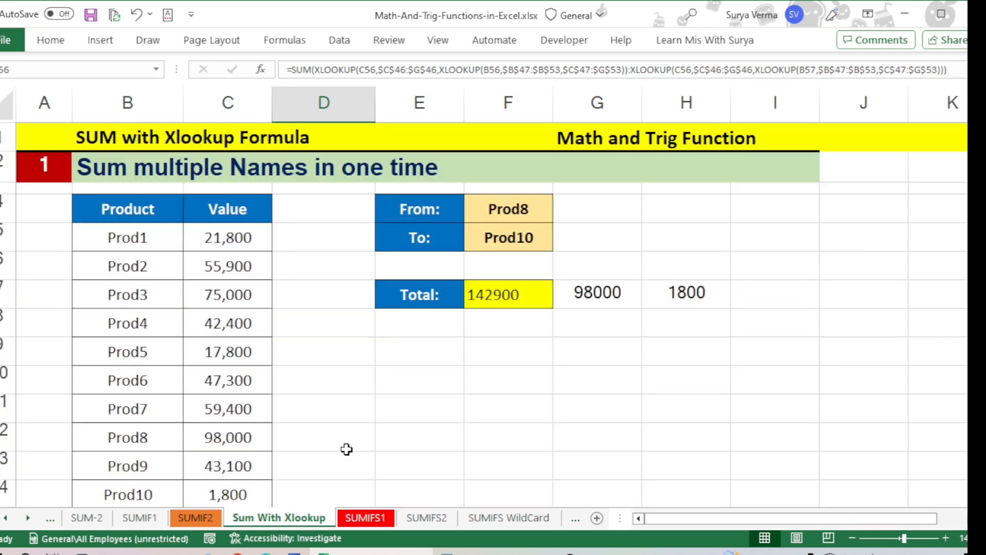